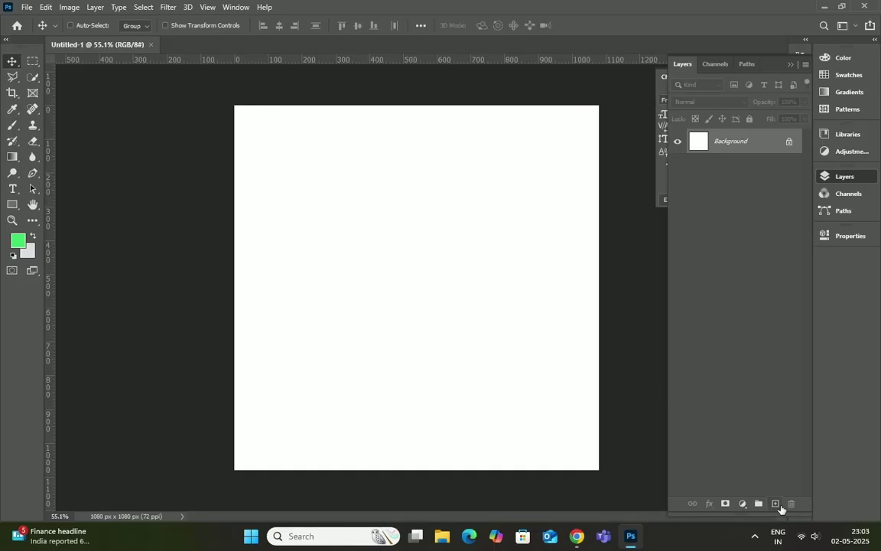
Add a Gradient fill layer above Layer 0
click(743, 504)
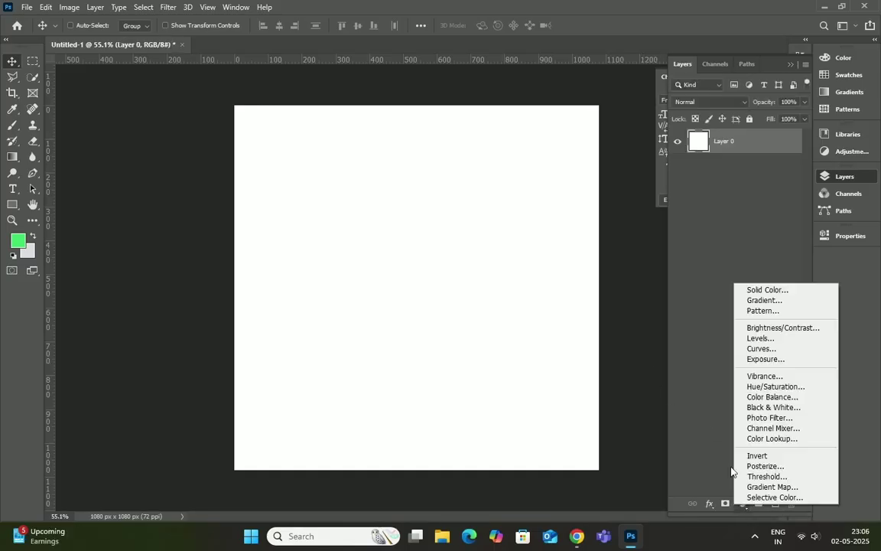
click(764, 300)
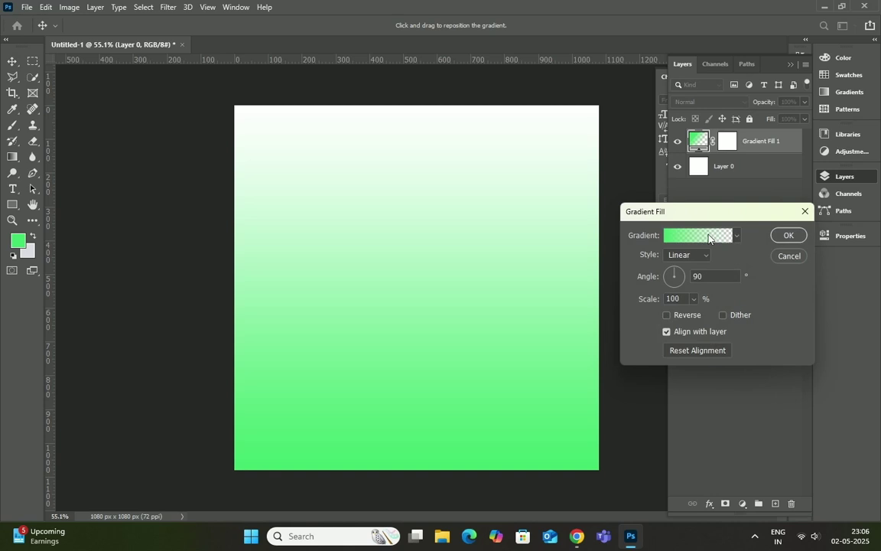
click(719, 239)
click(755, 161)
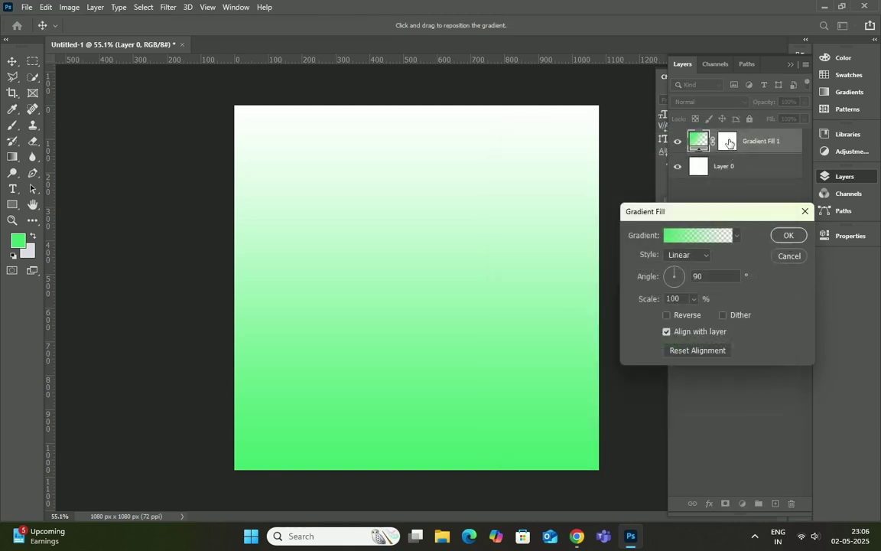
Delete the gradient fill layer's mask and bring its Gradient Editor back up
click(789, 235)
mouse_move(728, 141)
mouse_down()
mouse_move(782, 409)
mouse_move(791, 503)
mouse_up()
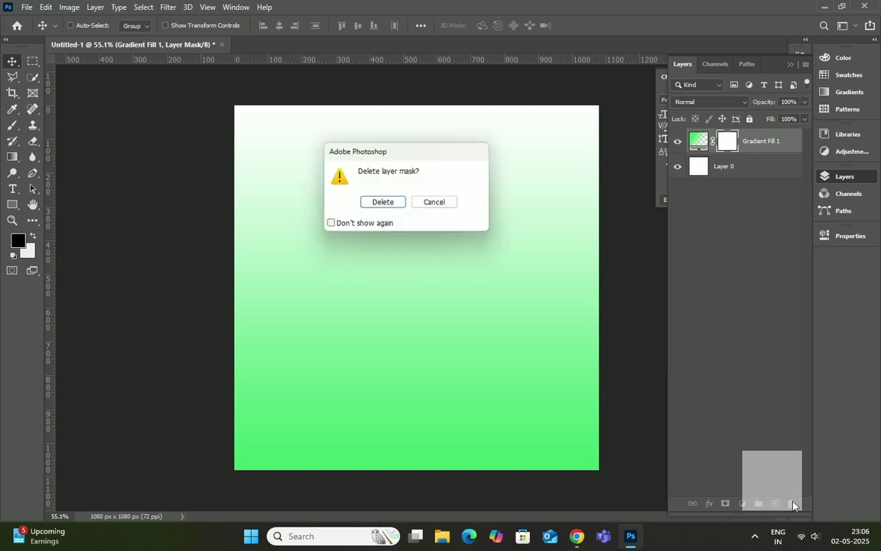
click(393, 203)
double_click(696, 139)
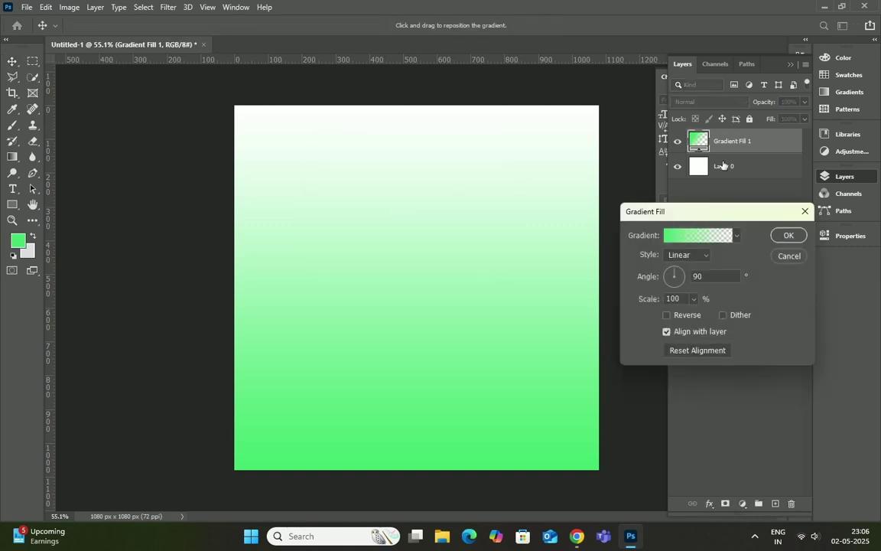
click(710, 233)
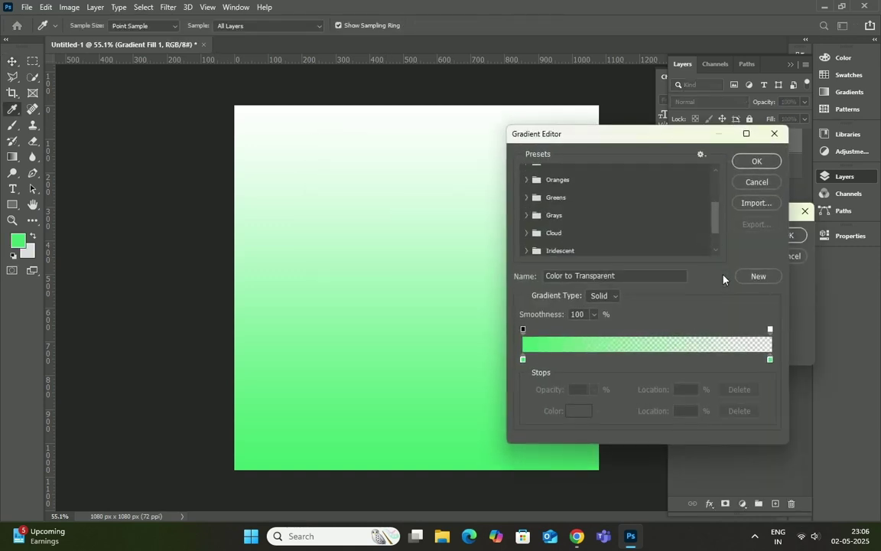
Make the gradient's transparent right end fully opaque
click(769, 330)
click(581, 389)
click(596, 391)
drag(590, 404, 649, 405)
double_click(769, 360)
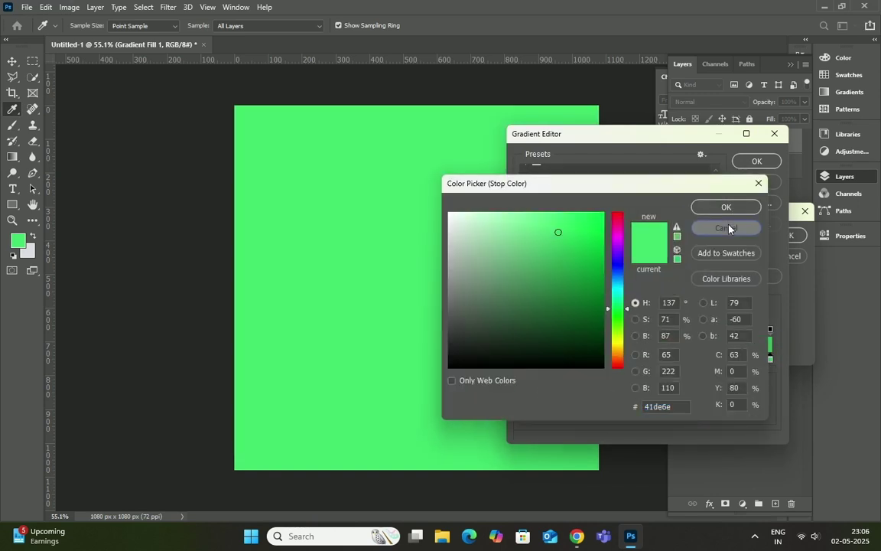
click(727, 228)
Set the gradient's left stop to dark red 4c0202
double_click(522, 361)
click(522, 360)
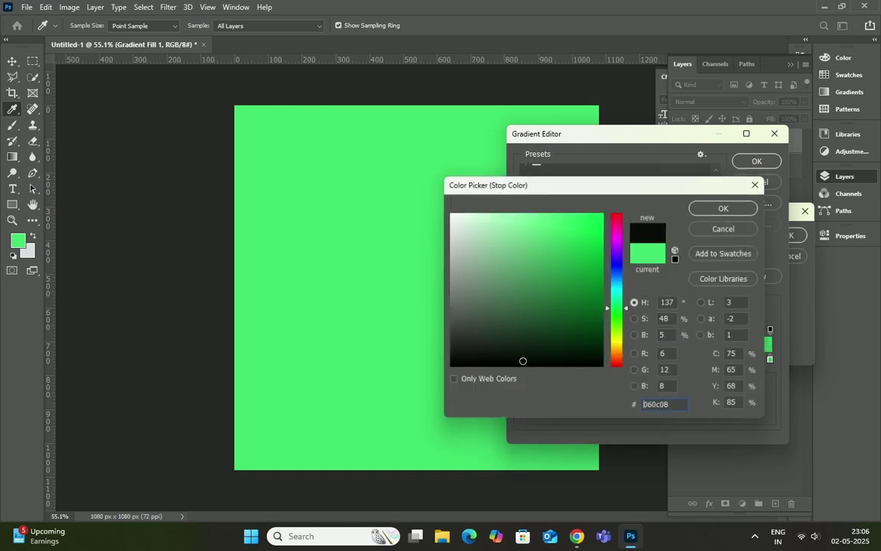
drag(617, 228, 616, 191)
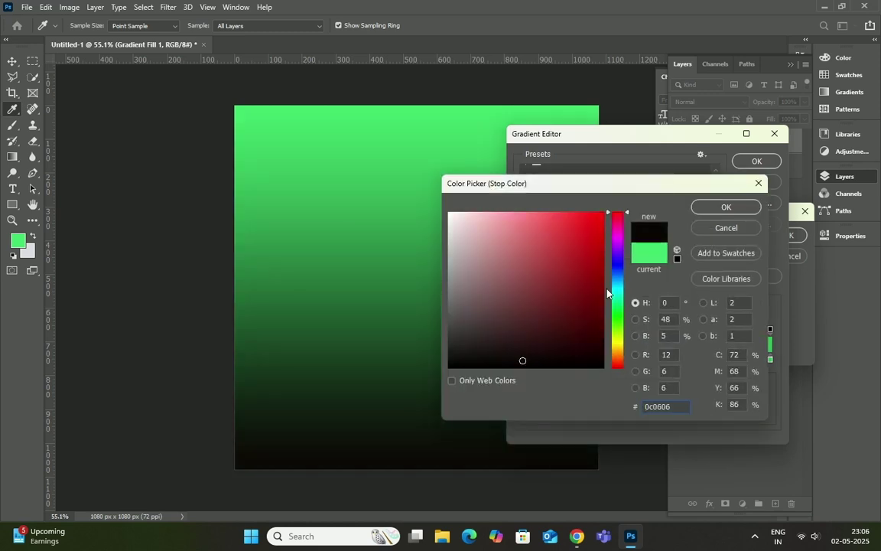
click(601, 325)
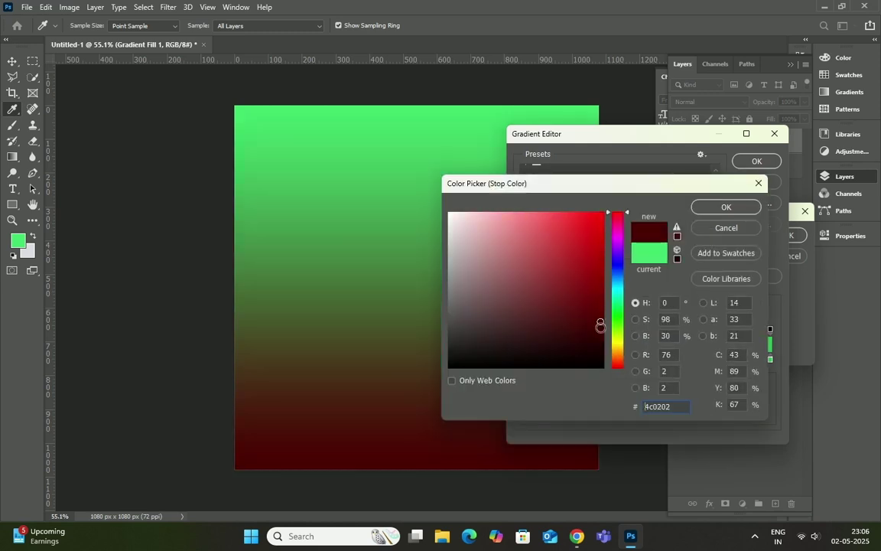
click(700, 207)
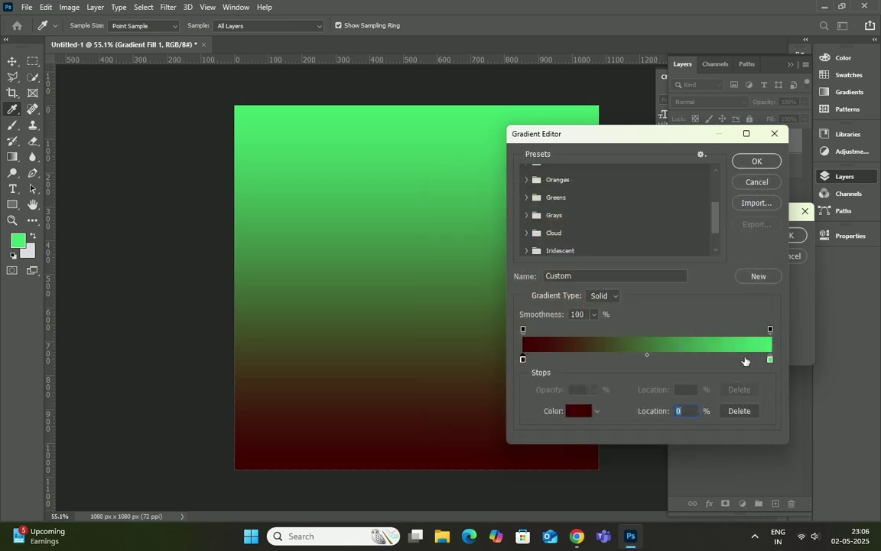
Set the right stop to bright red e70202 and accept the gradient
double_click(770, 360)
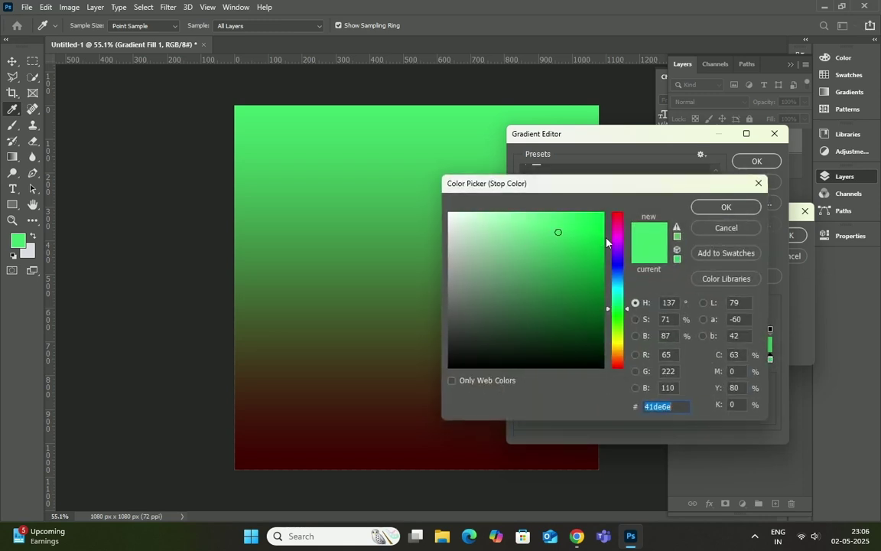
drag(608, 243, 617, 212)
click(602, 226)
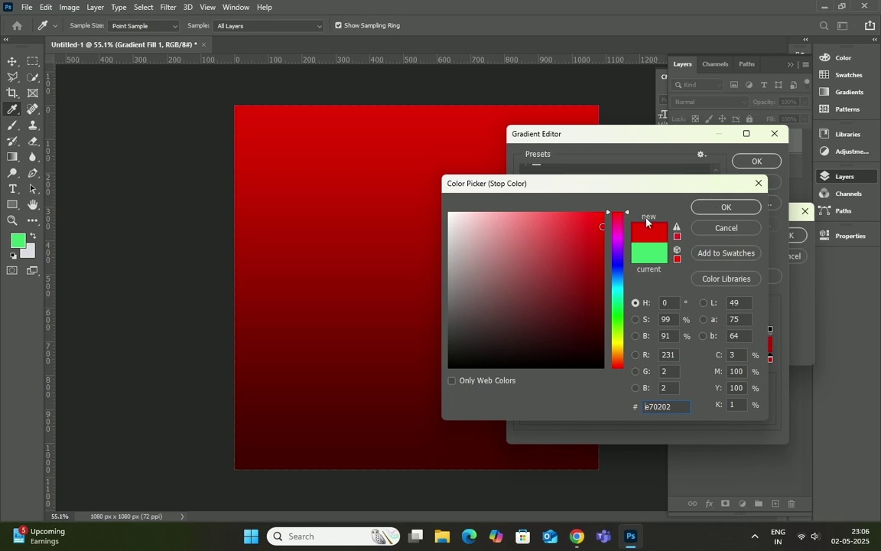
click(726, 207)
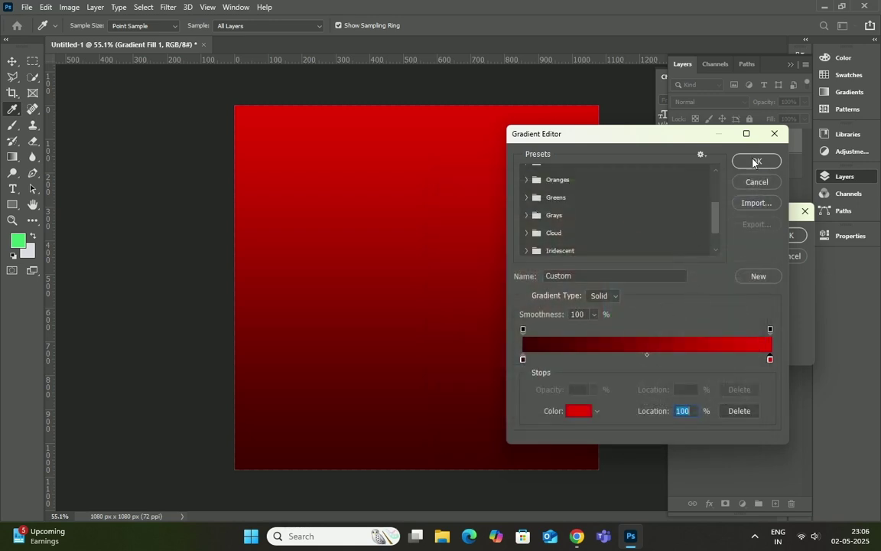
click(756, 162)
Make the gradient fill Radial and Reversed, then apply it
click(693, 257)
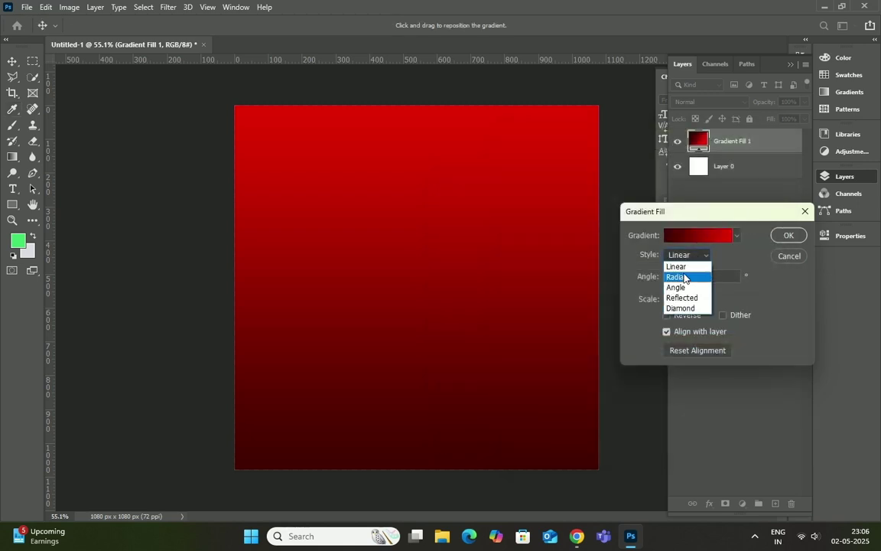
click(680, 277)
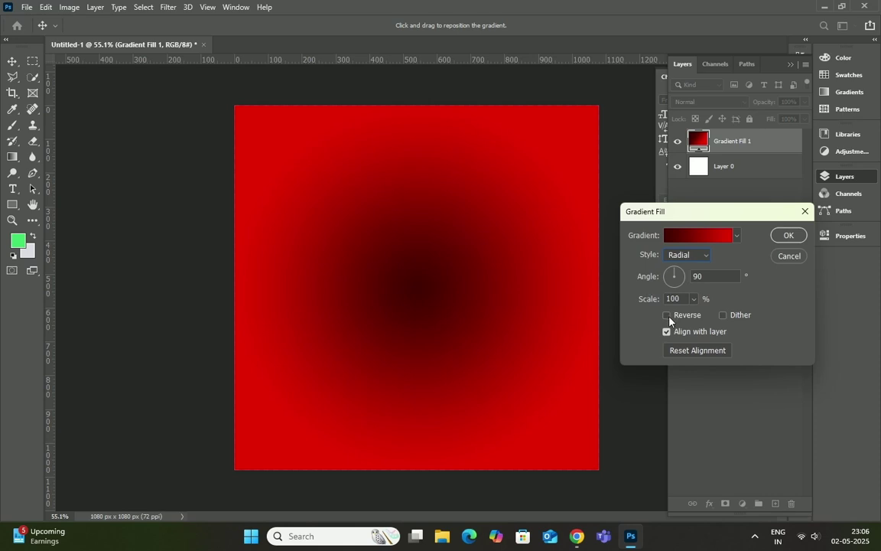
click(667, 315)
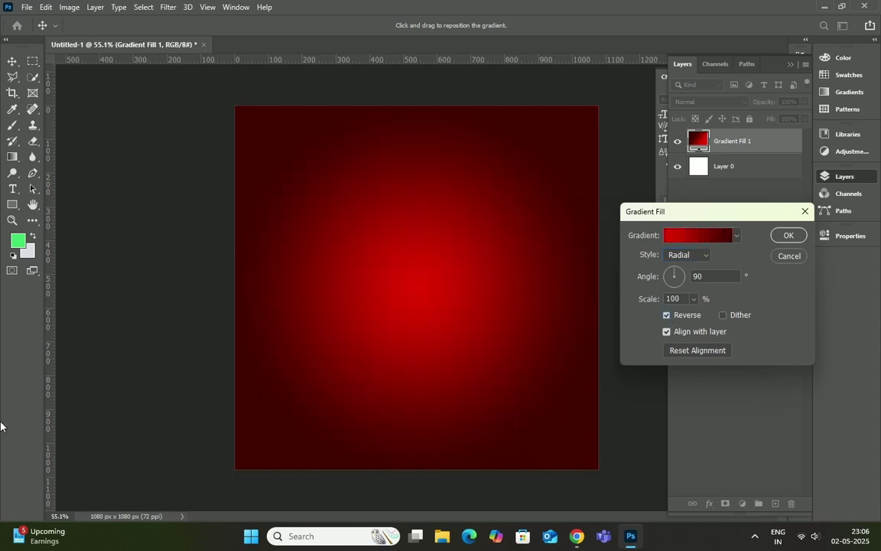
click(787, 235)
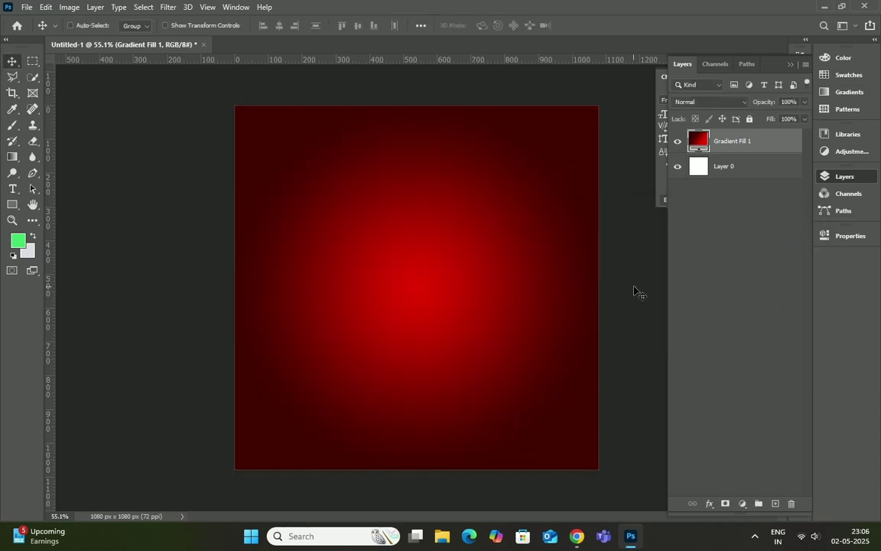
Place the black wavy background image embedded and scale it to fill the canvas
click(26, 7)
click(61, 248)
click(200, 174)
click(490, 400)
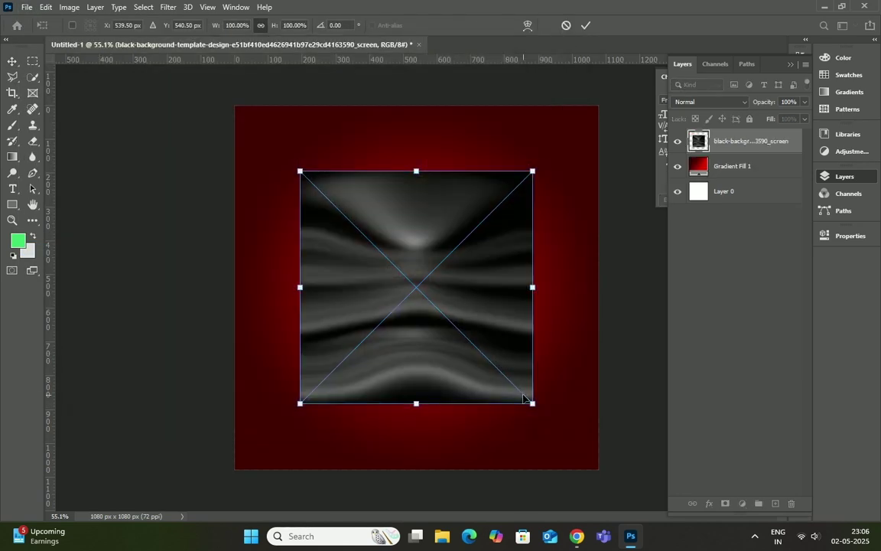
drag(533, 403, 600, 472)
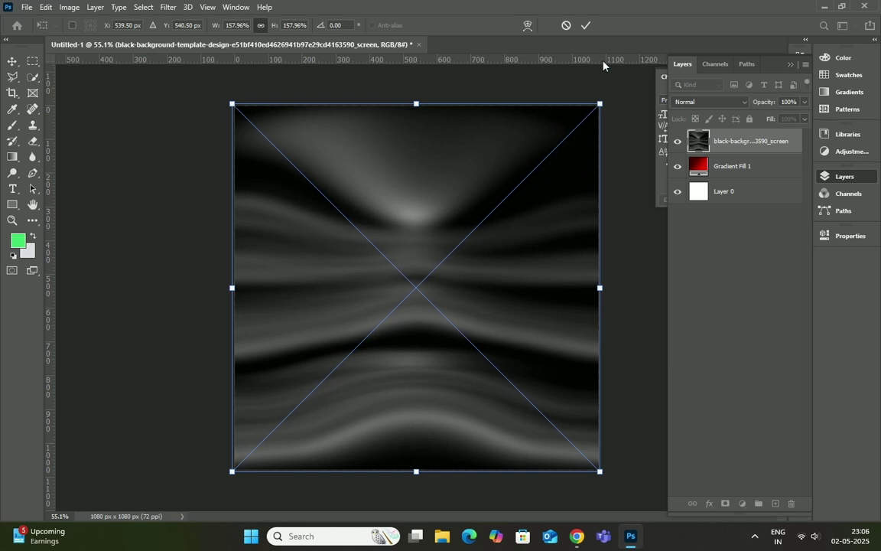
click(589, 25)
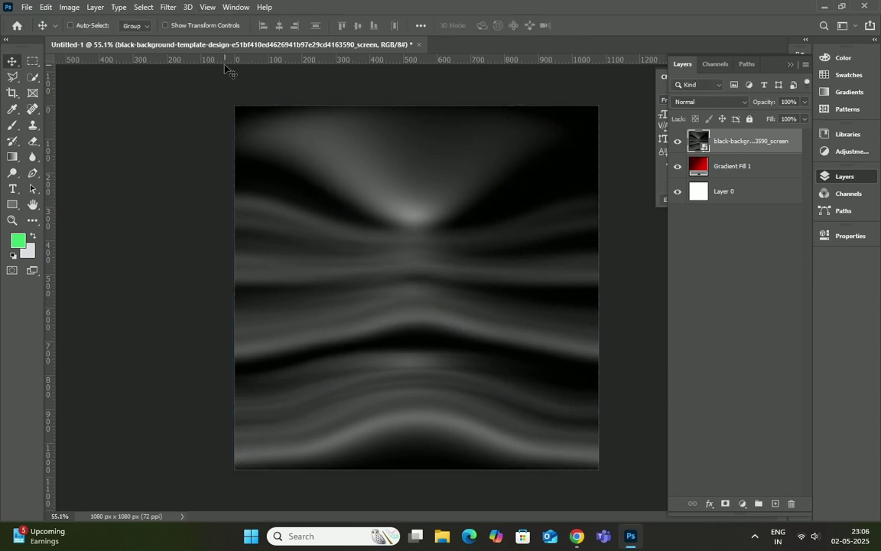
click(167, 8)
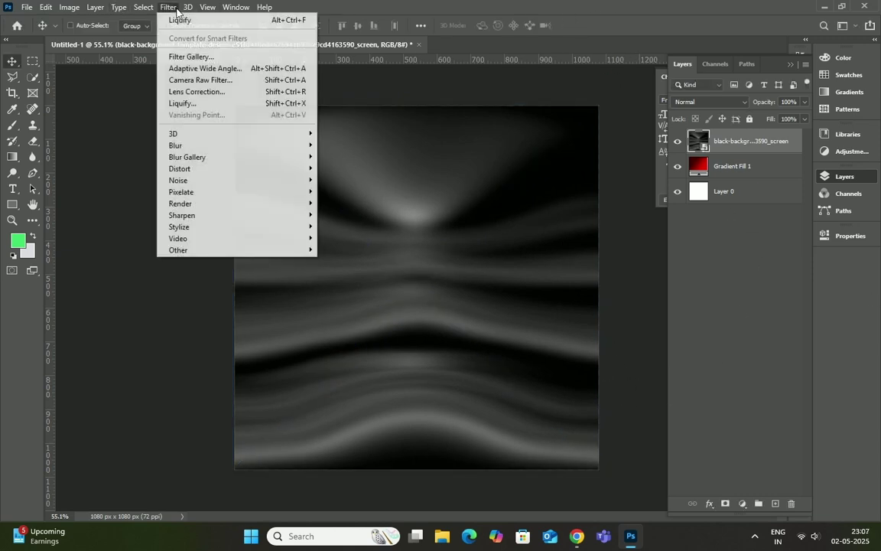
Twirl the image's centre into a tight swirl with Liquify
click(187, 102)
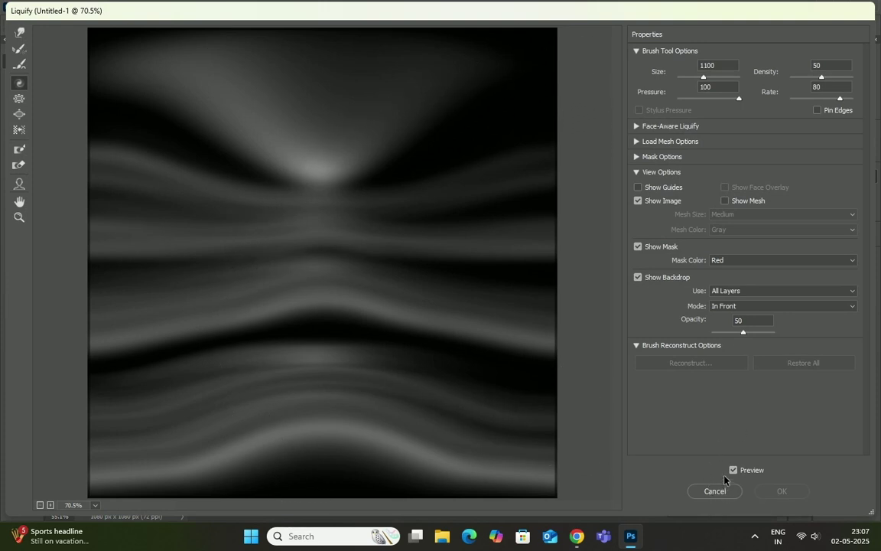
key(bracketleft)
drag(318, 241, 320, 242)
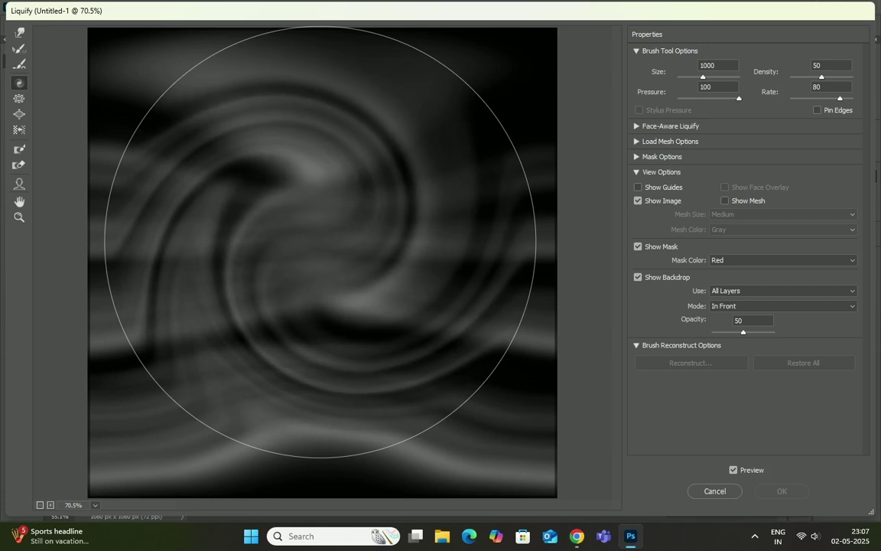
drag(320, 241, 320, 241)
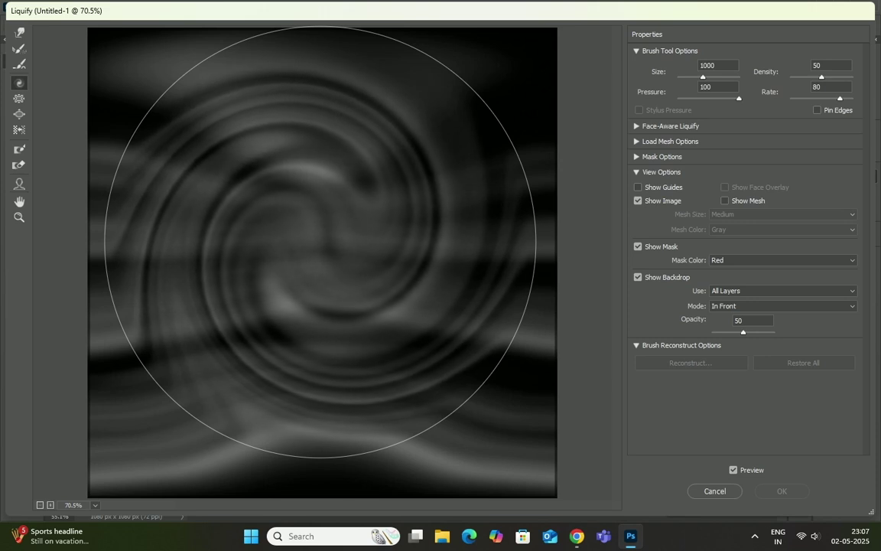
drag(320, 242, 320, 242)
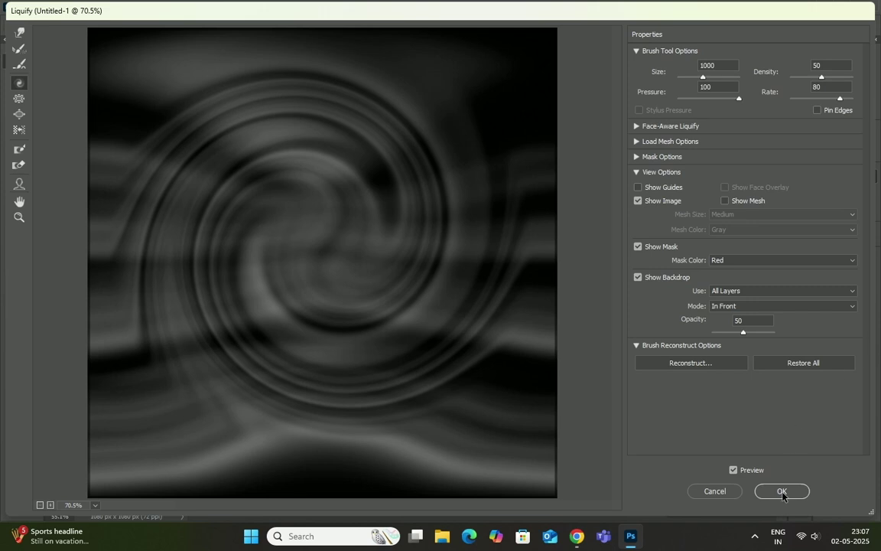
click(782, 491)
Set the swirl layer's blend mode to Color Dodge
click(722, 103)
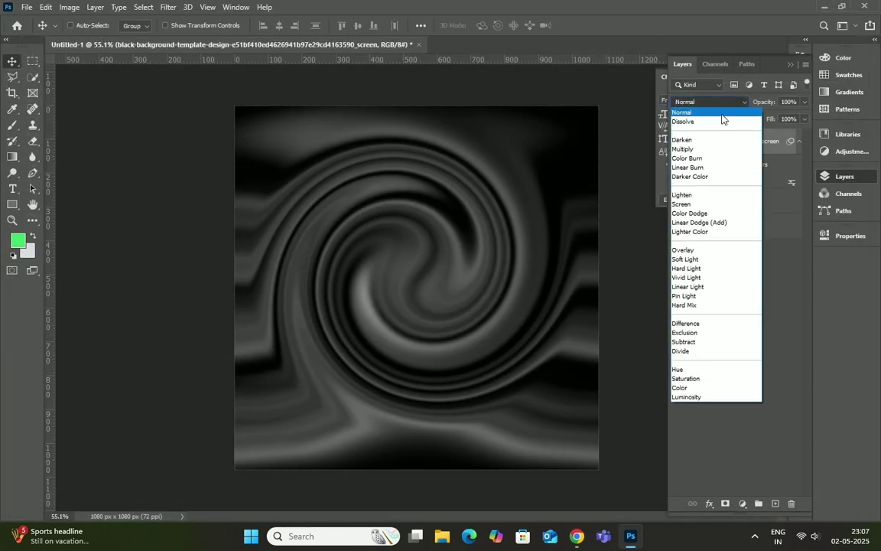
click(696, 217)
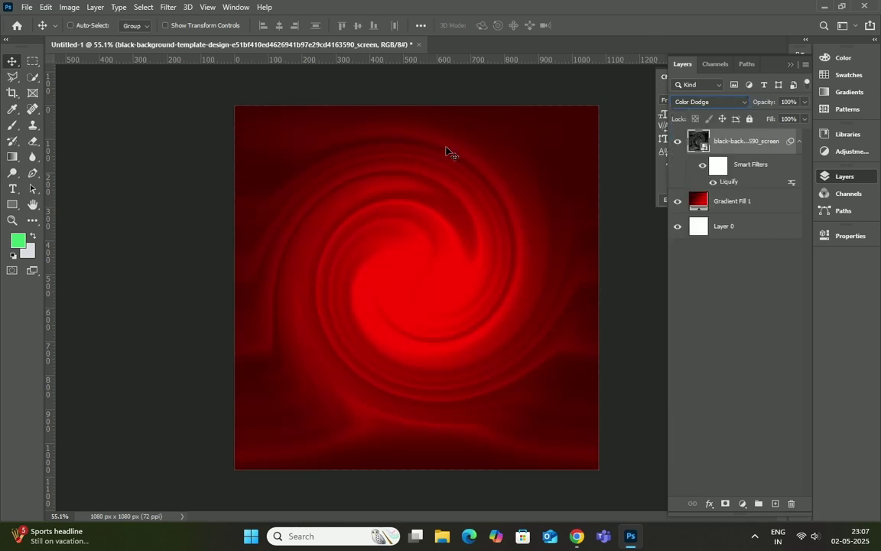
double_click(699, 200)
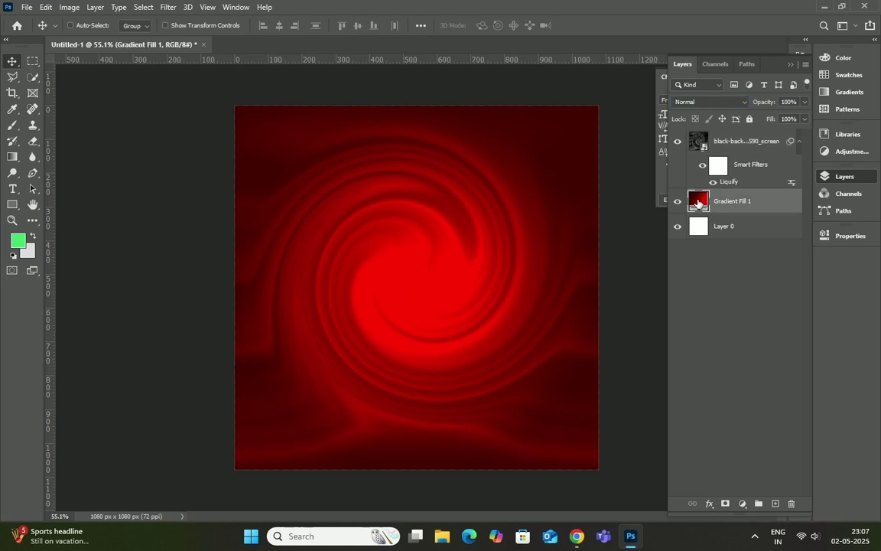
Keep the right gradient stop at #c40202 and slide the midpoint to 27%
click(692, 234)
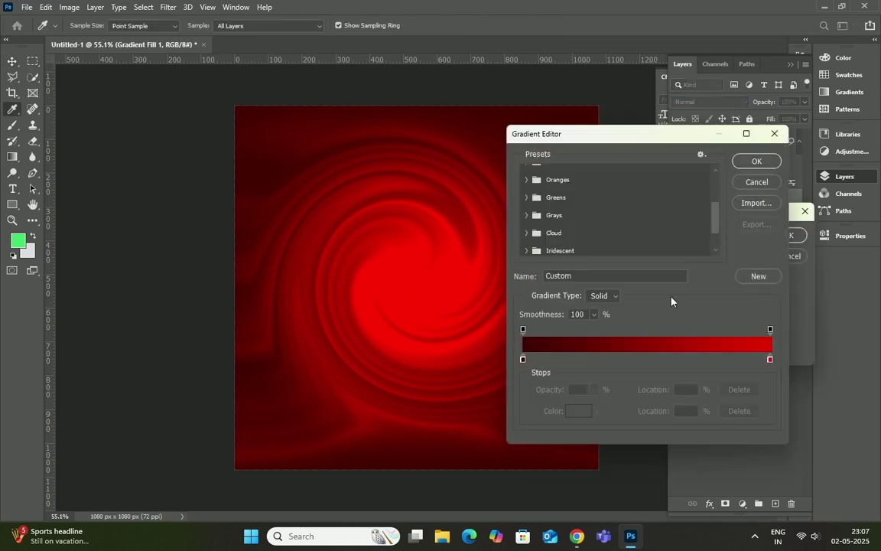
click(771, 360)
double_click(770, 360)
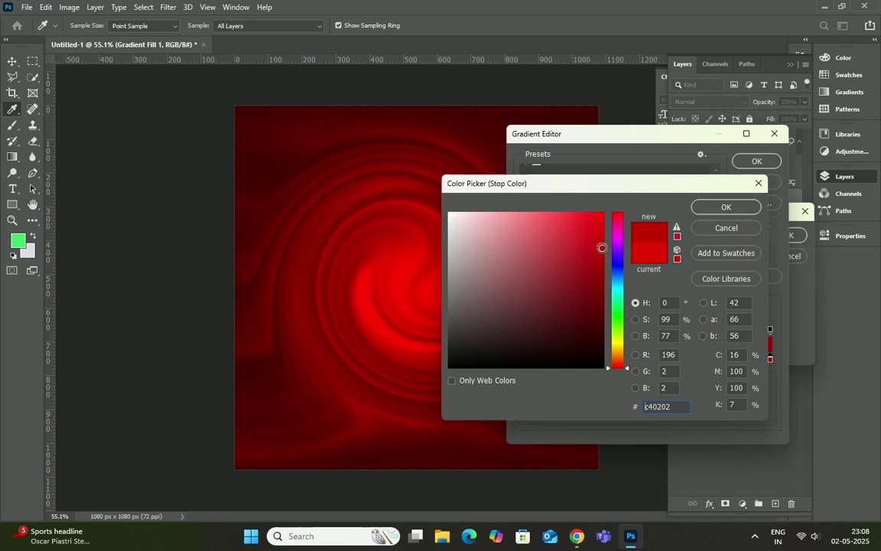
click(726, 206)
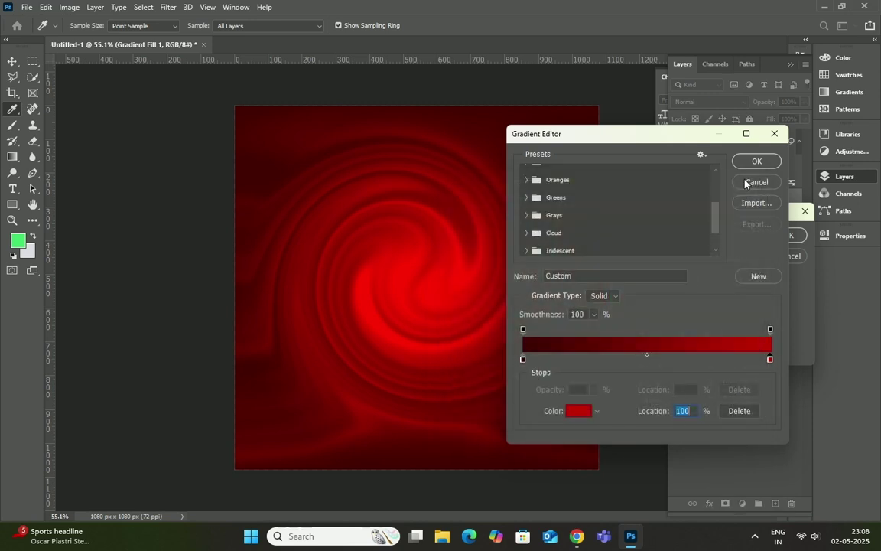
click(647, 357)
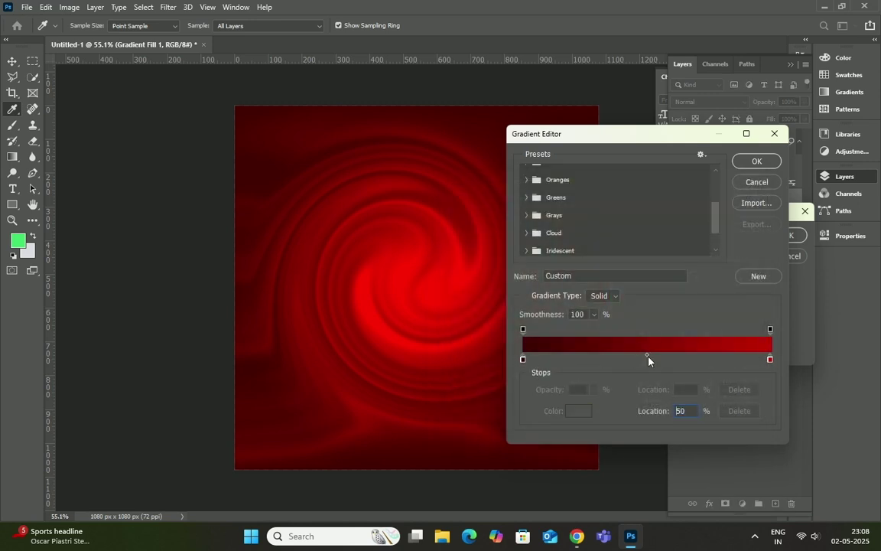
drag(625, 359, 613, 357)
drag(771, 360, 764, 360)
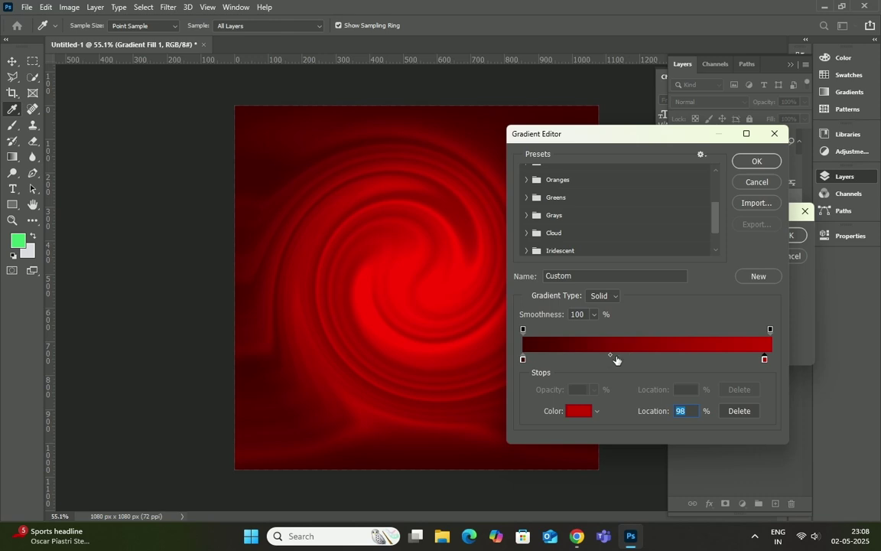
drag(610, 357, 589, 357)
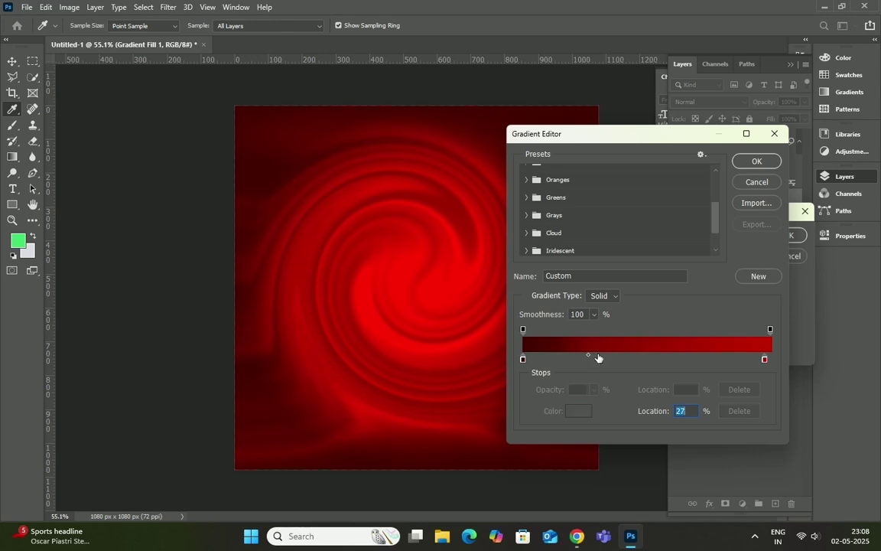
drag(763, 361, 791, 365)
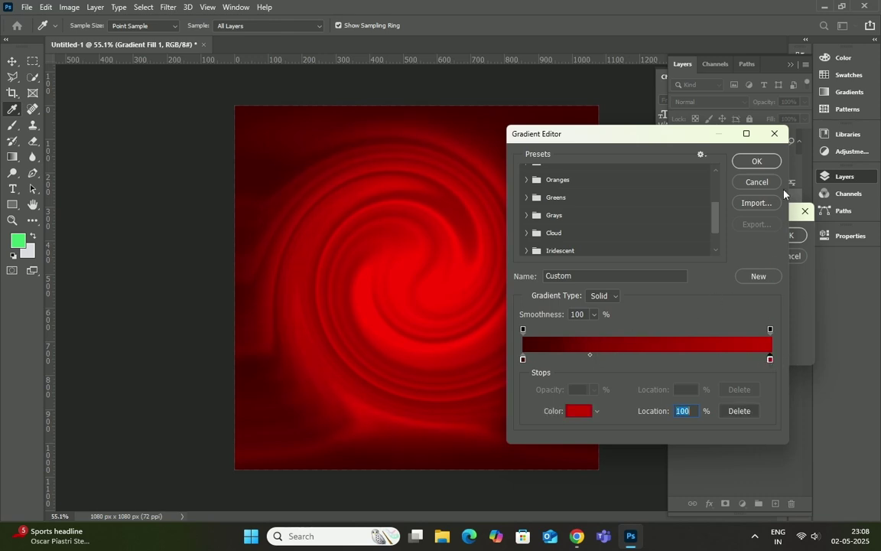
click(757, 161)
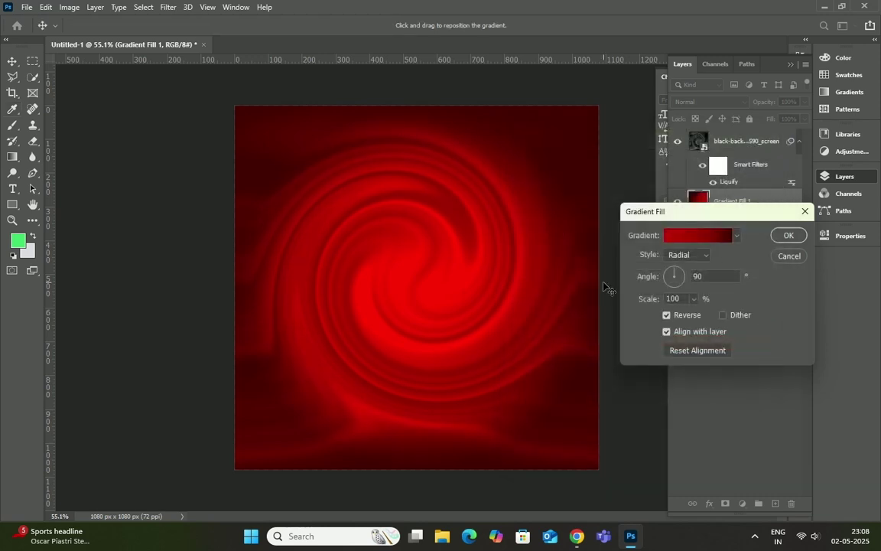
click(787, 237)
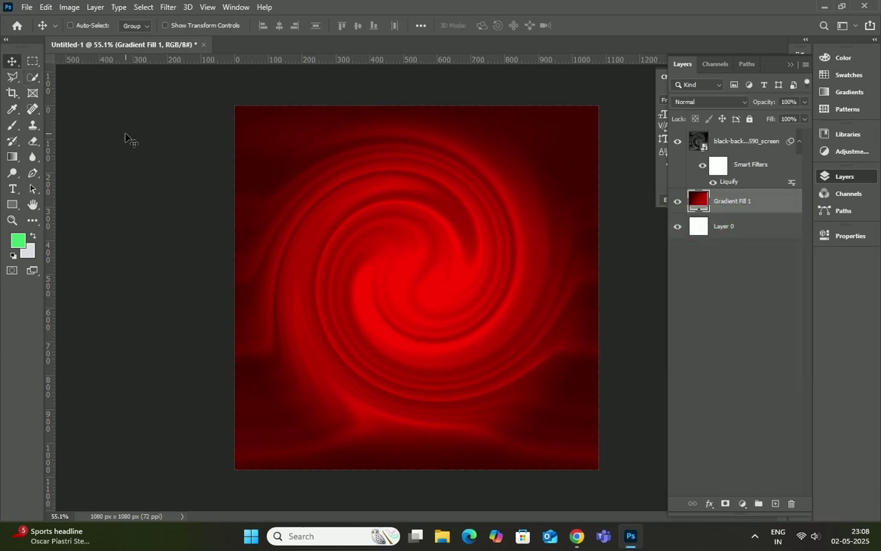
Place the red velvet cupcake image, enlarged to about 153% and moved lower
click(27, 8)
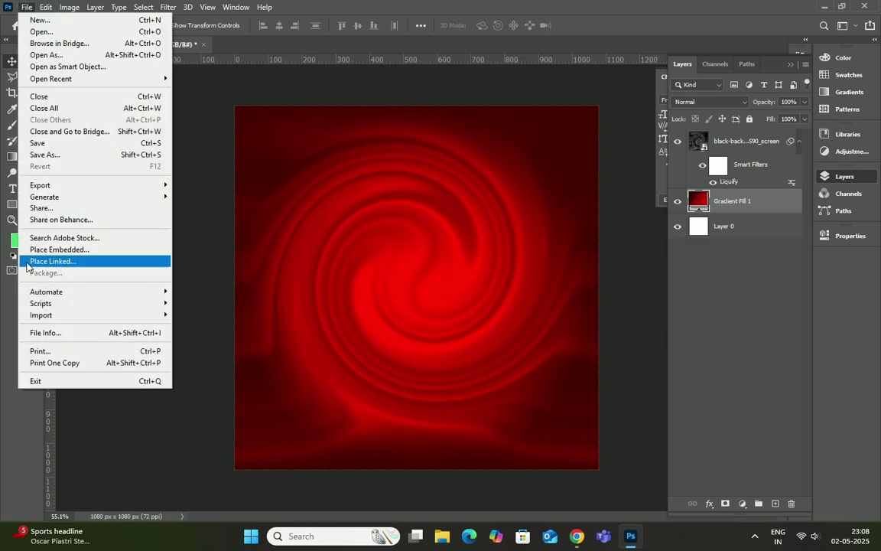
click(54, 237)
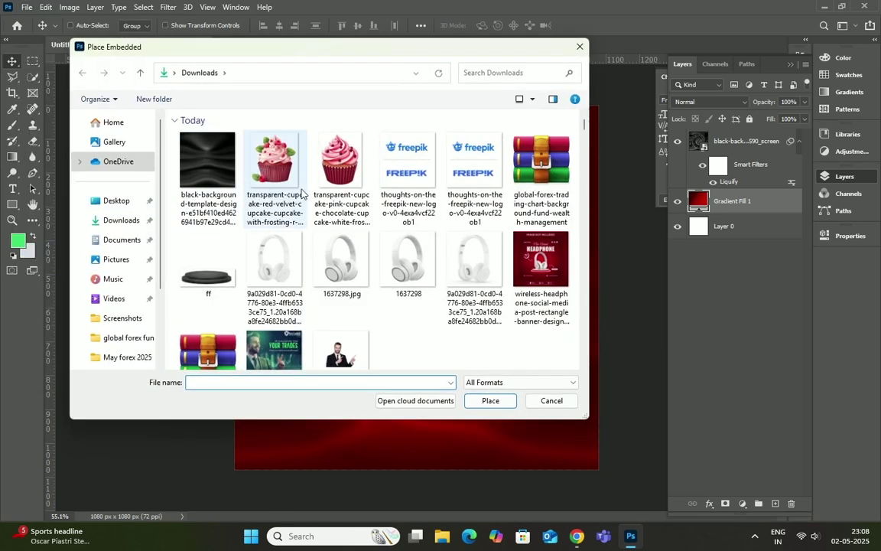
click(272, 173)
click(489, 402)
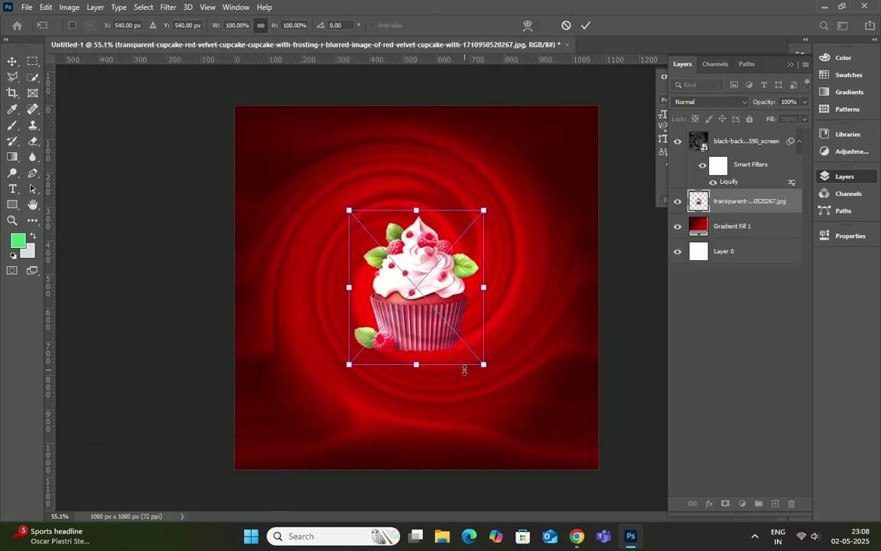
drag(482, 364, 518, 407)
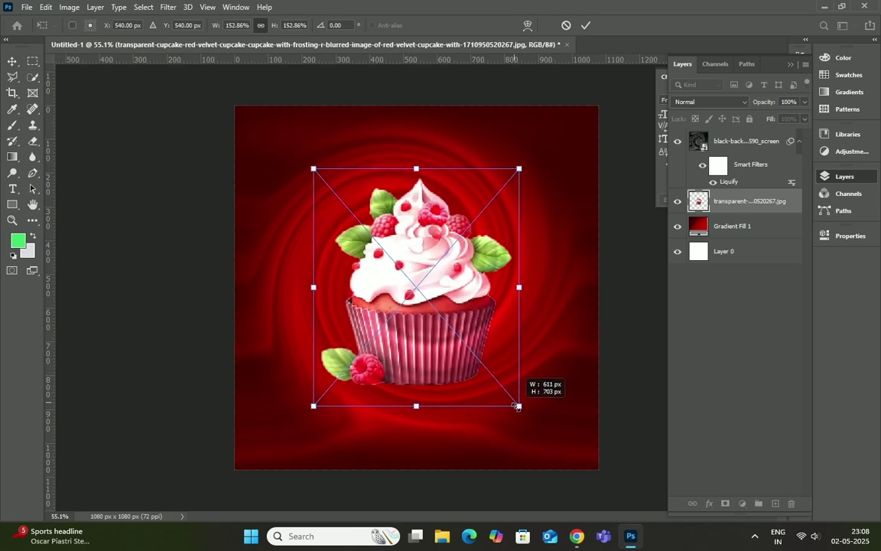
drag(441, 321, 437, 359)
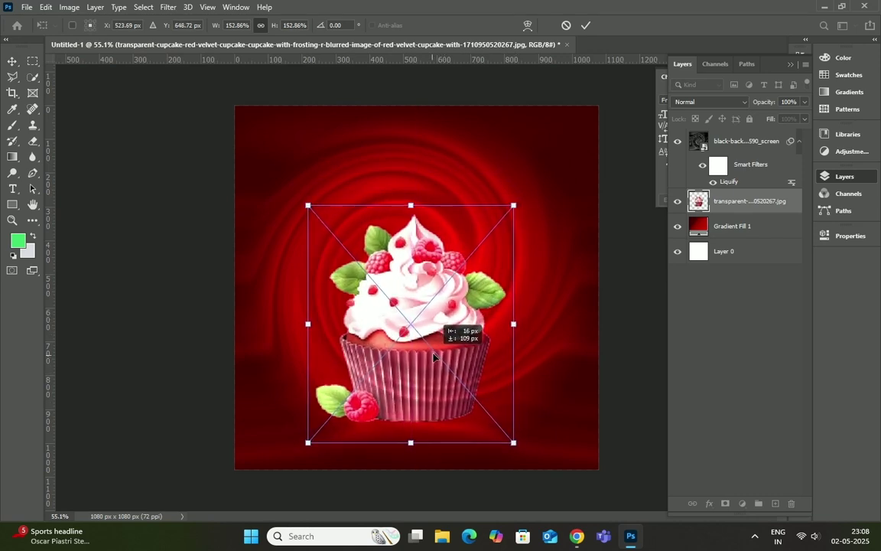
drag(437, 359, 452, 356)
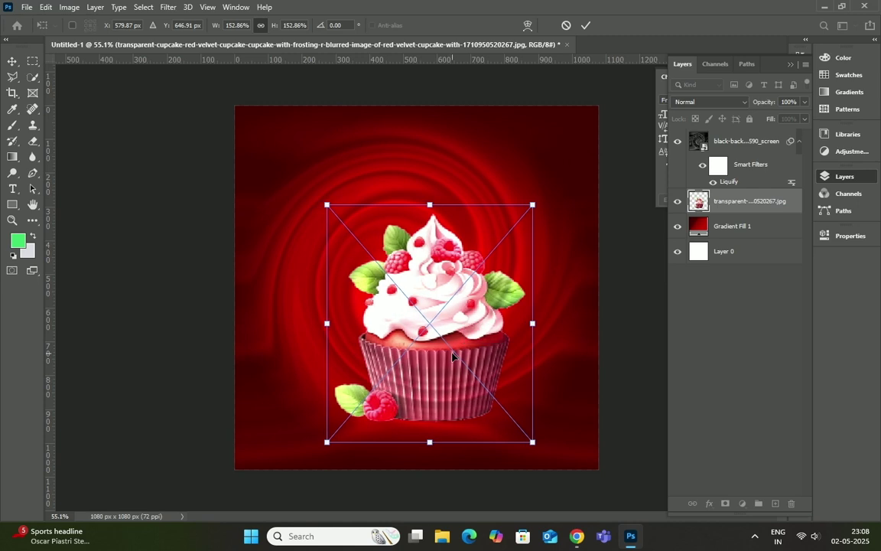
Commit the cupcake, bring its layer to the front, and centre it horizontally
click(585, 25)
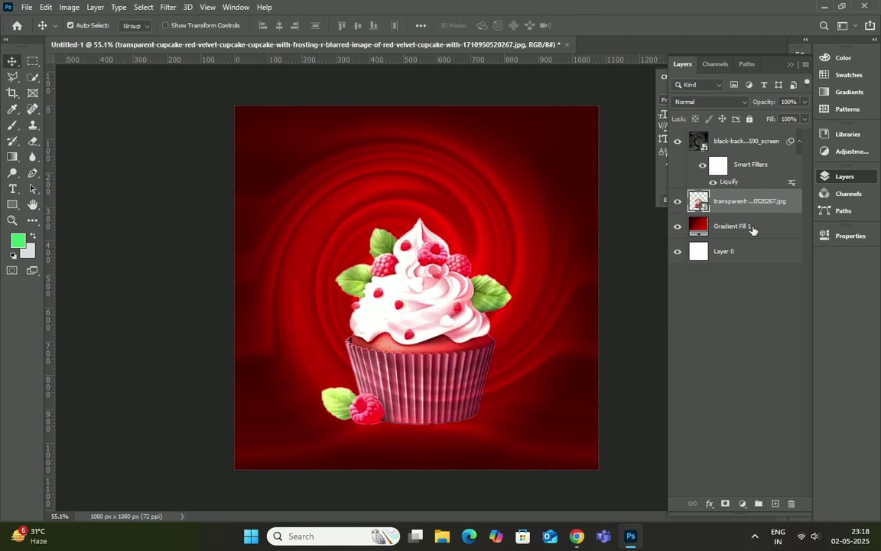
key(ctrl+shift+bracketright)
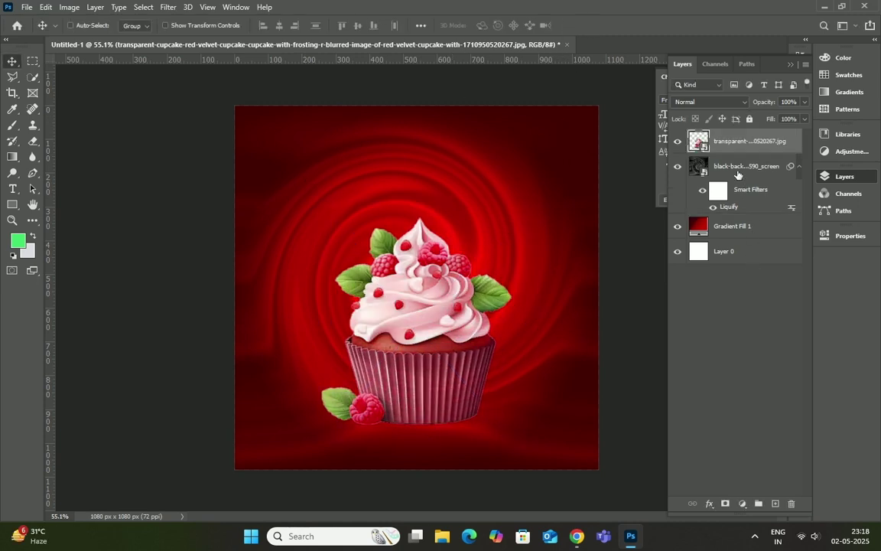
key(ctrl+plus)
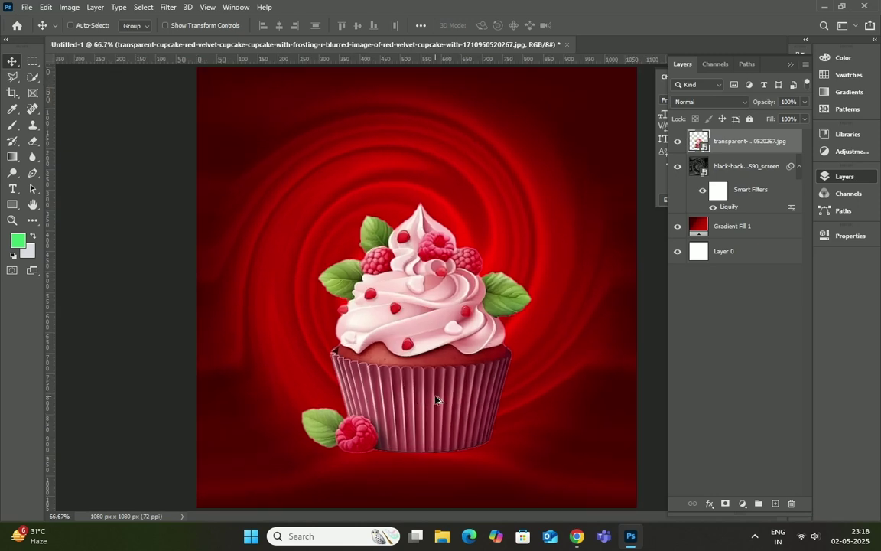
key(ctrl+minus)
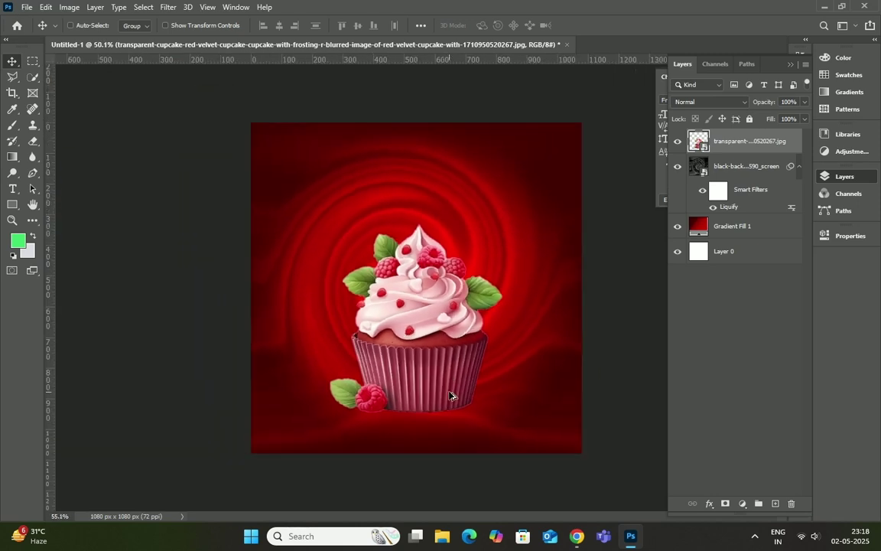
key(ctrl+plus)
key(ctrl+minus)
drag(451, 395, 452, 401)
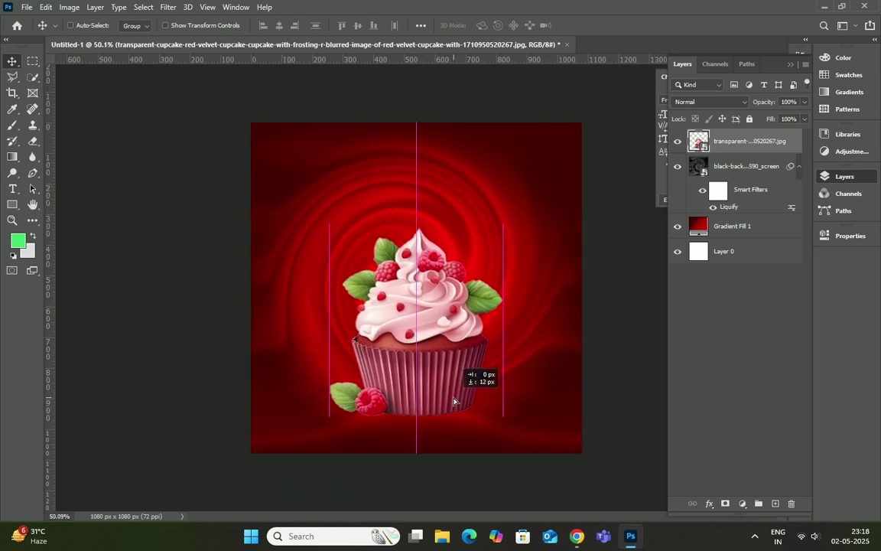
drag(452, 400, 460, 402)
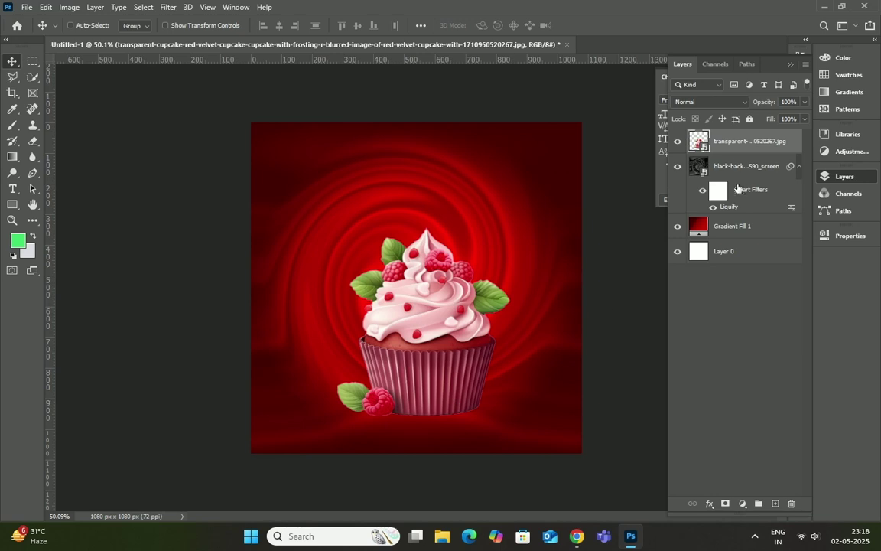
Change Gradient Fill 1's dark left stop to #5e0102 and reapply the fill
double_click(698, 228)
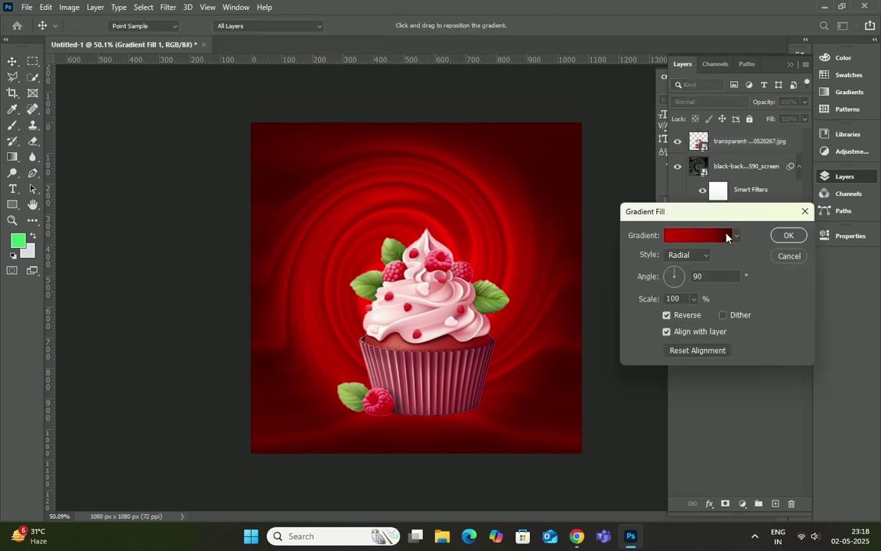
click(726, 235)
click(523, 360)
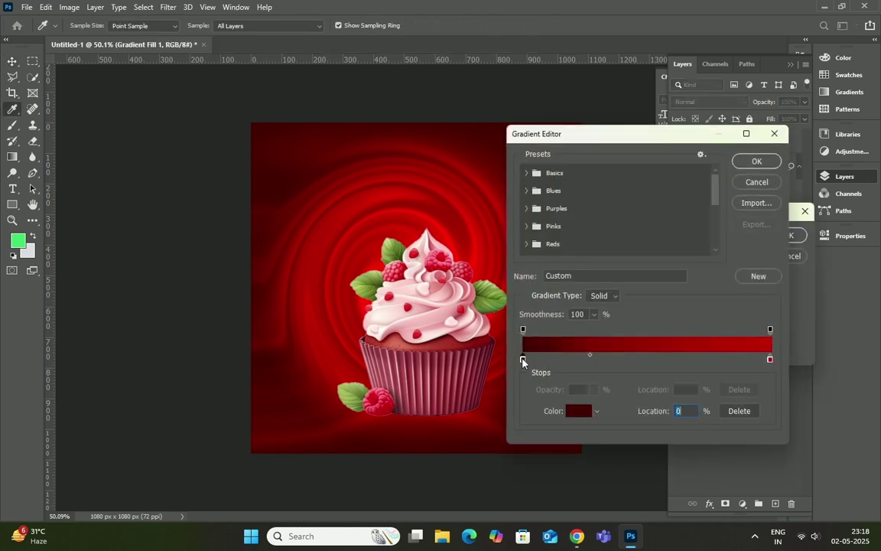
double_click(523, 360)
click(602, 310)
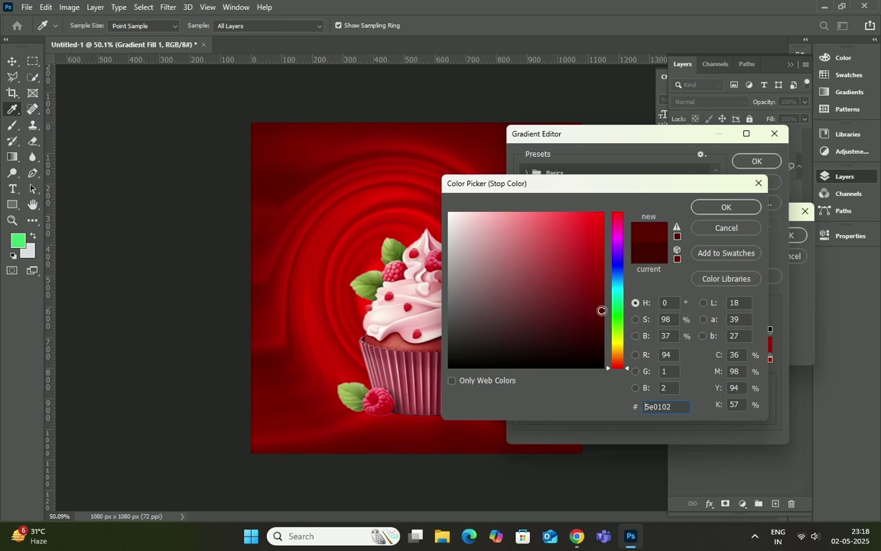
click(736, 210)
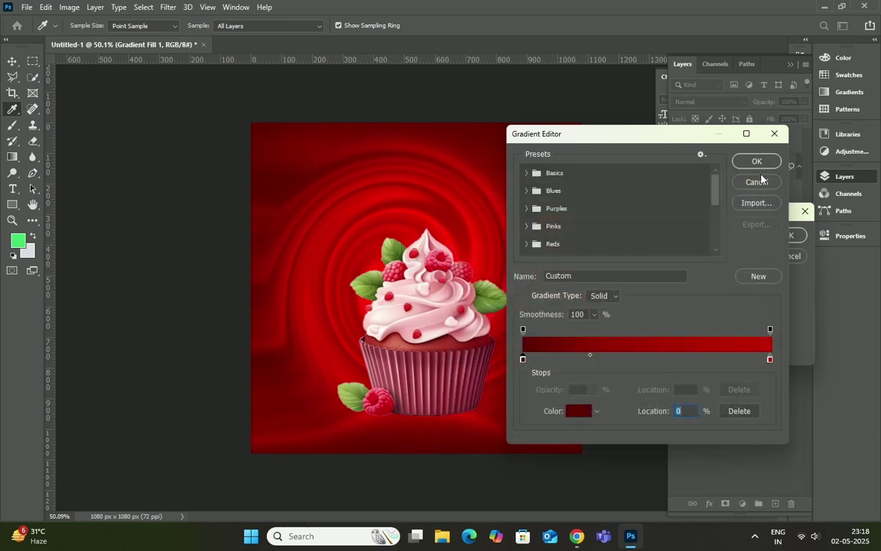
click(757, 161)
key(ctrl+plus)
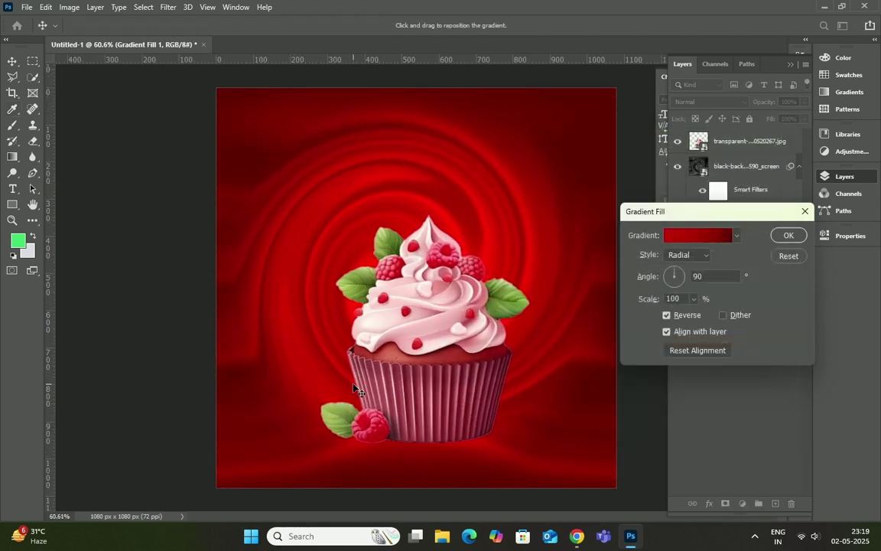
scroll(366, 386, down, 1)
scroll(375, 375, down, 1)
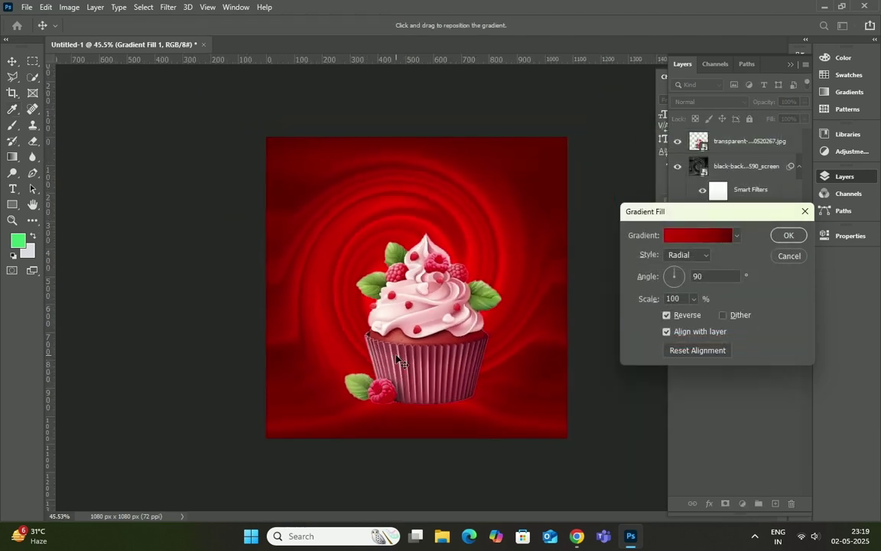
scroll(397, 358, down, 1)
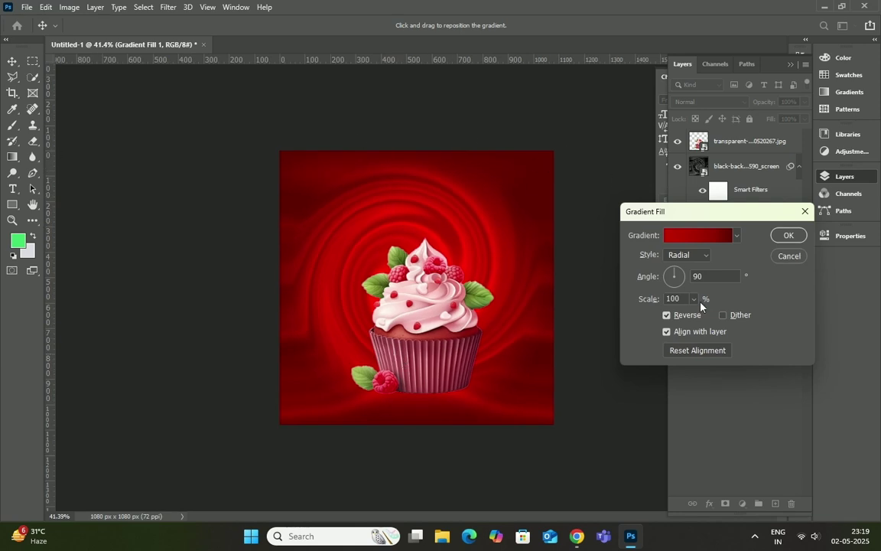
click(789, 235)
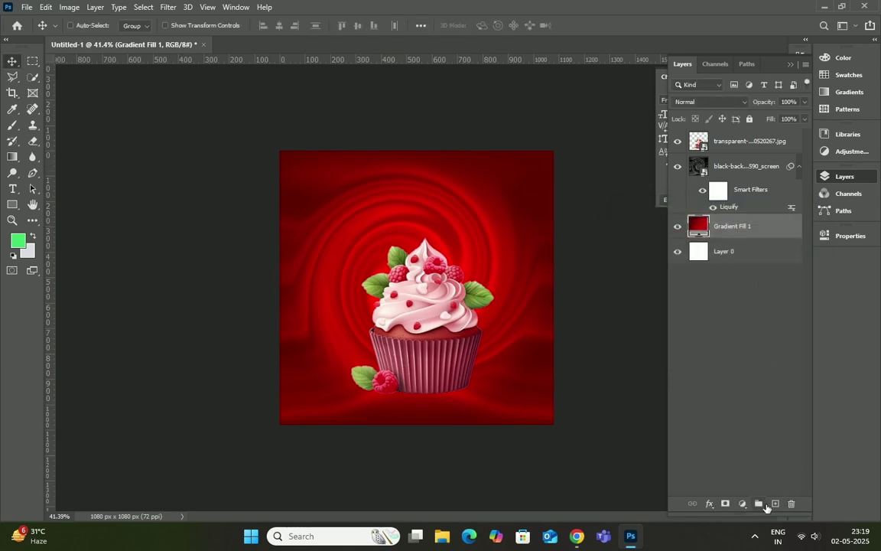
Create a new Layer 1 for the shadow at 100% opacity
click(776, 506)
key(ctrl+t)
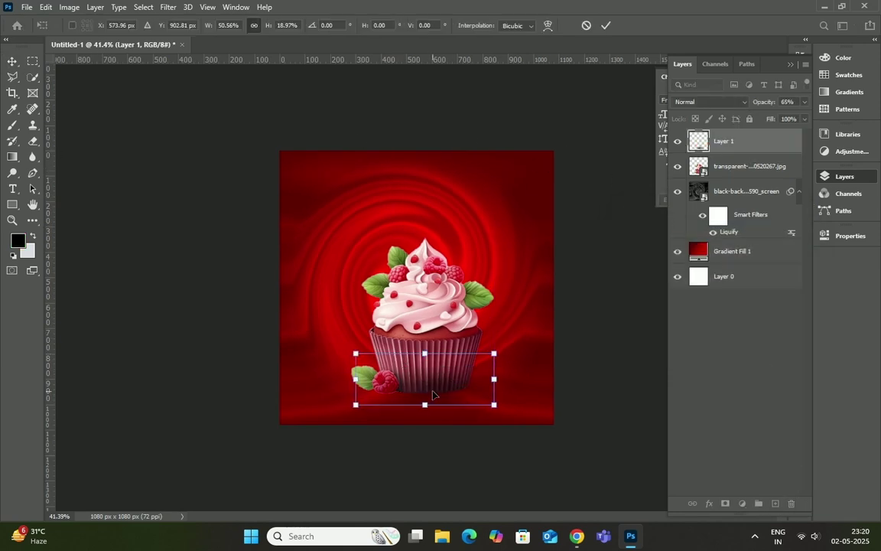
click(606, 25)
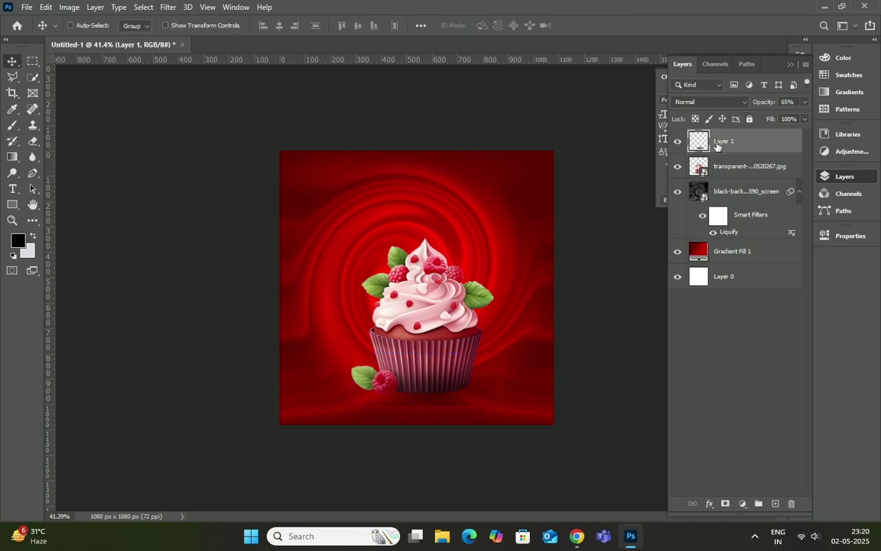
key(ctrl+bracketleft)
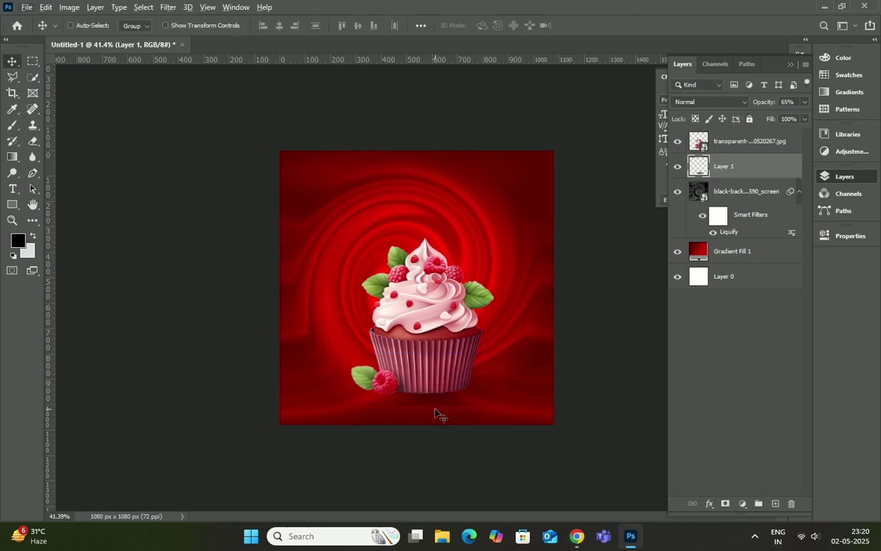
key(ctrl+bracketright)
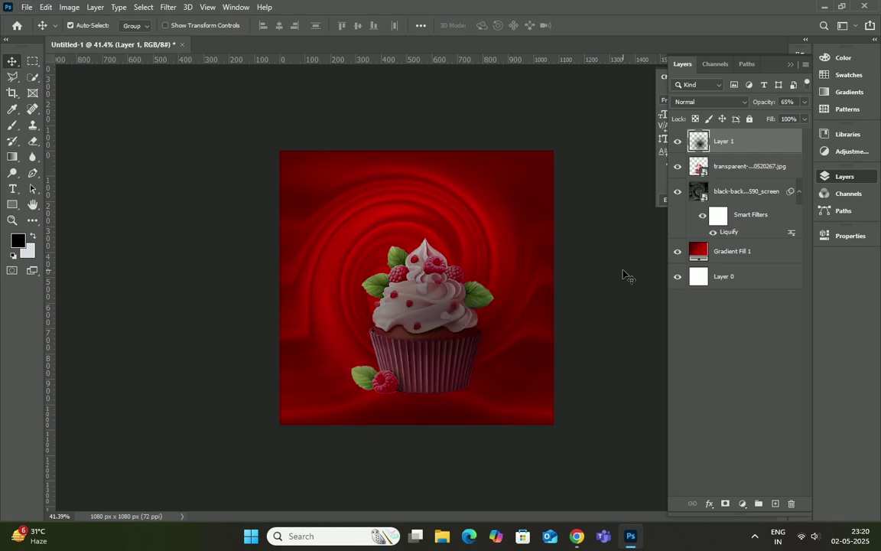
key(0)
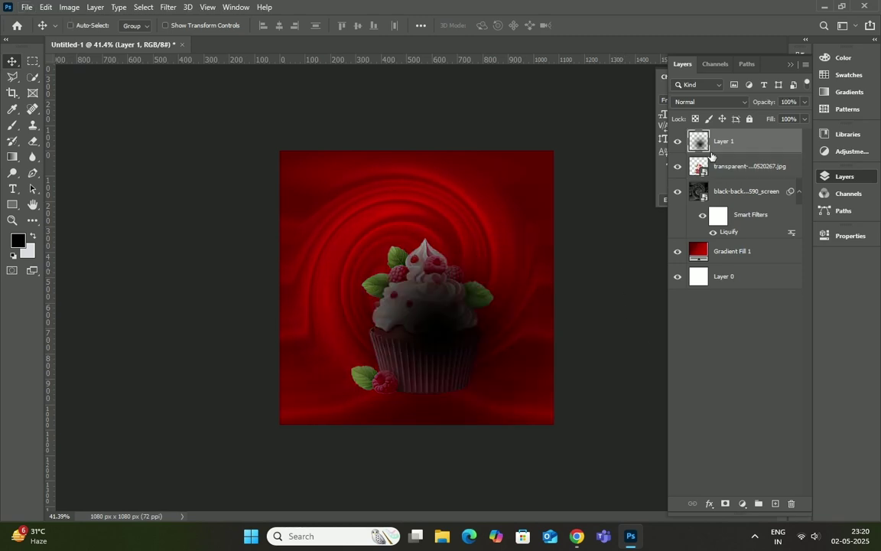
Squash the dark blob into a thin ellipse under the cupcake's base
key(ctrl+t)
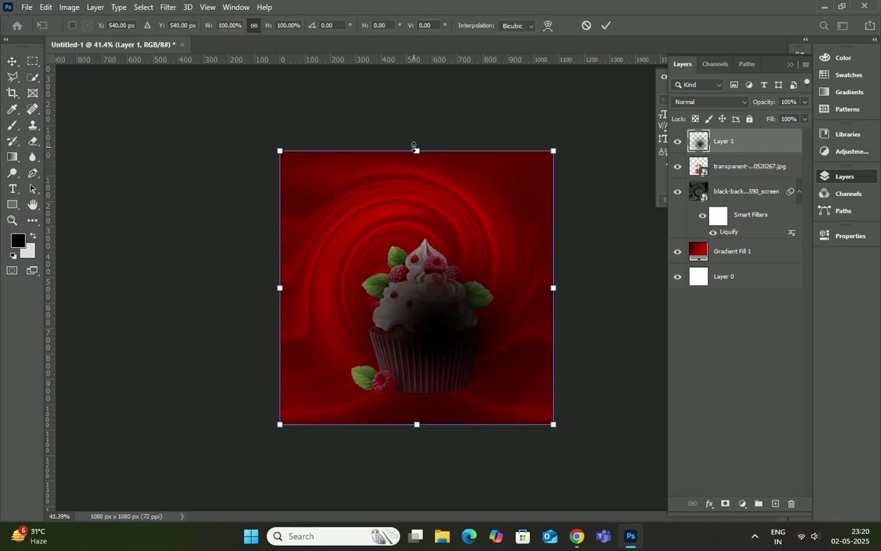
drag(416, 149, 429, 374)
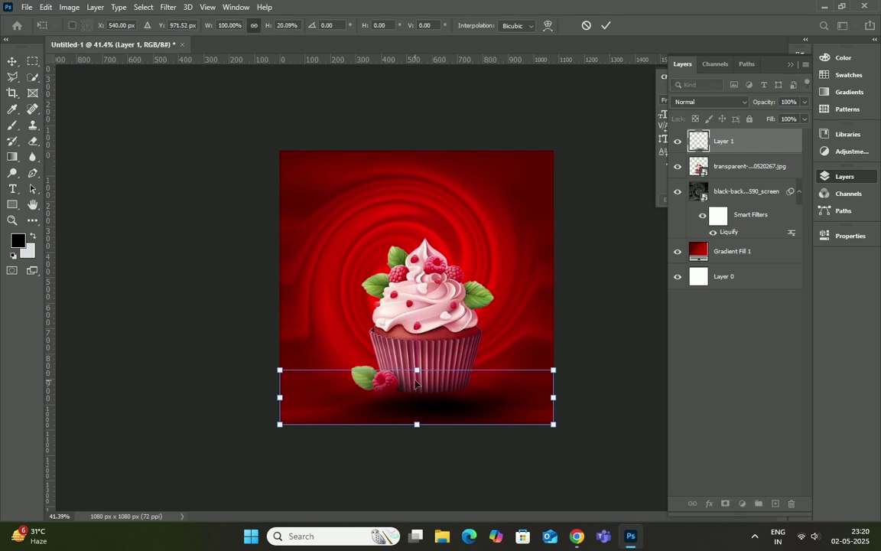
drag(280, 397, 350, 397)
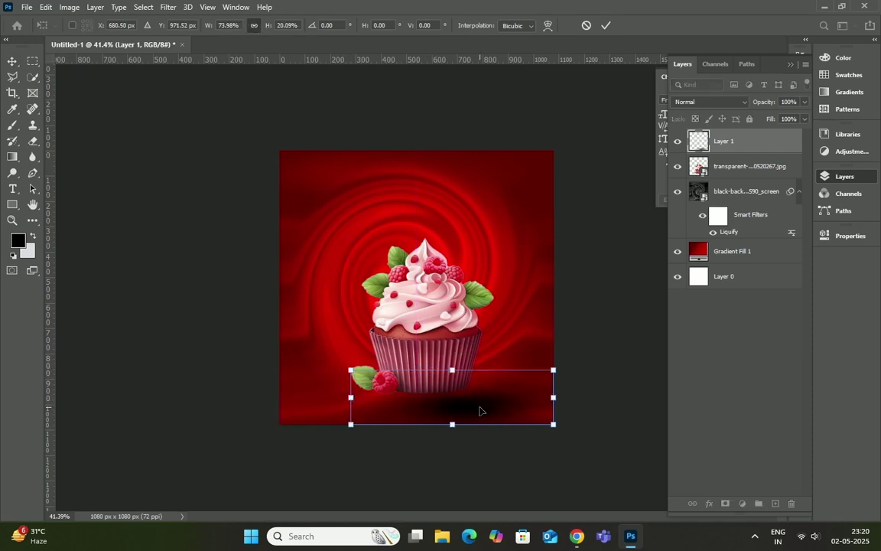
drag(481, 409, 441, 398)
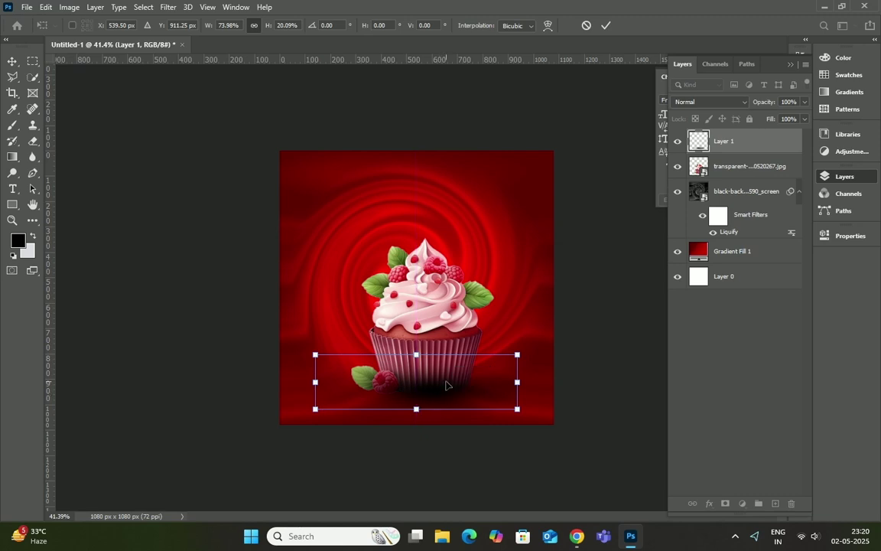
click(606, 25)
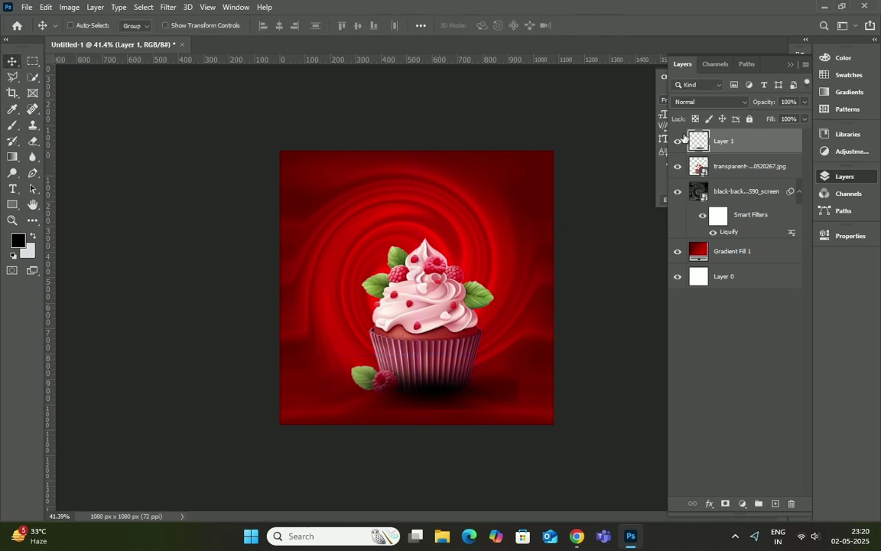
click(722, 176)
Restack shadow Layer 1 just above Gradient Fill 1, nudge it right, and add a mask
key(ctrl+bracketleft)
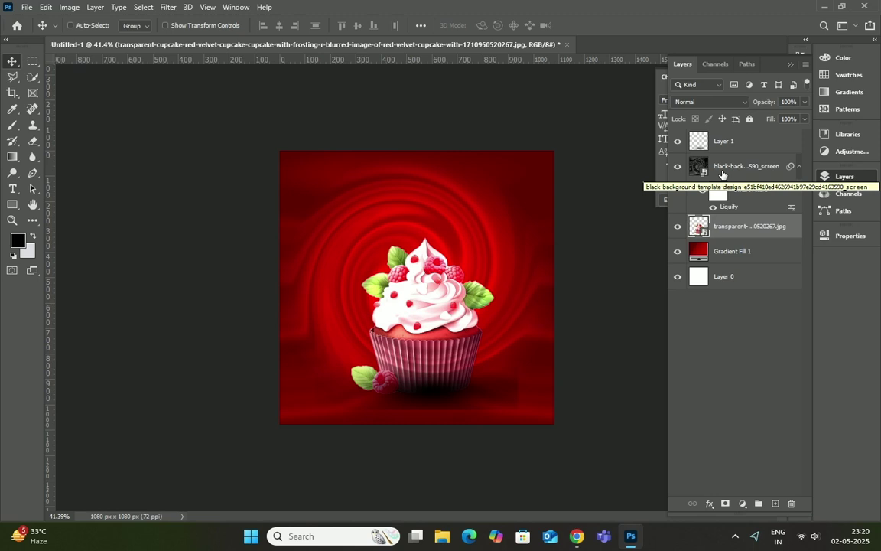
key(ctrl+bracketright)
click(720, 141)
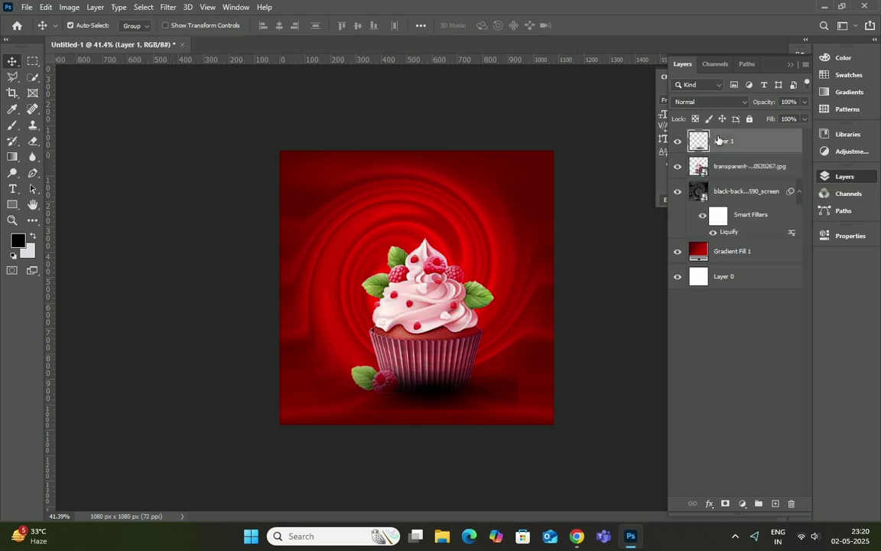
key(ctrl+bracketleft)
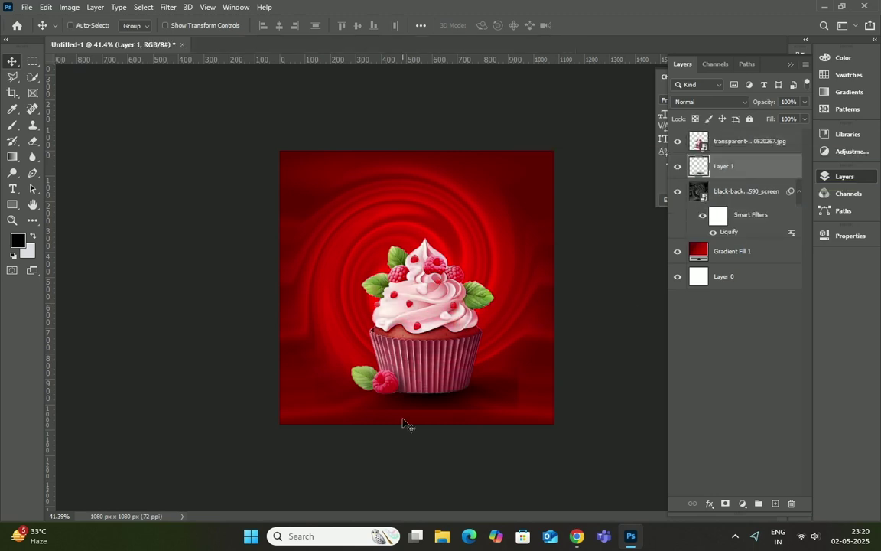
scroll(352, 422, up, 2)
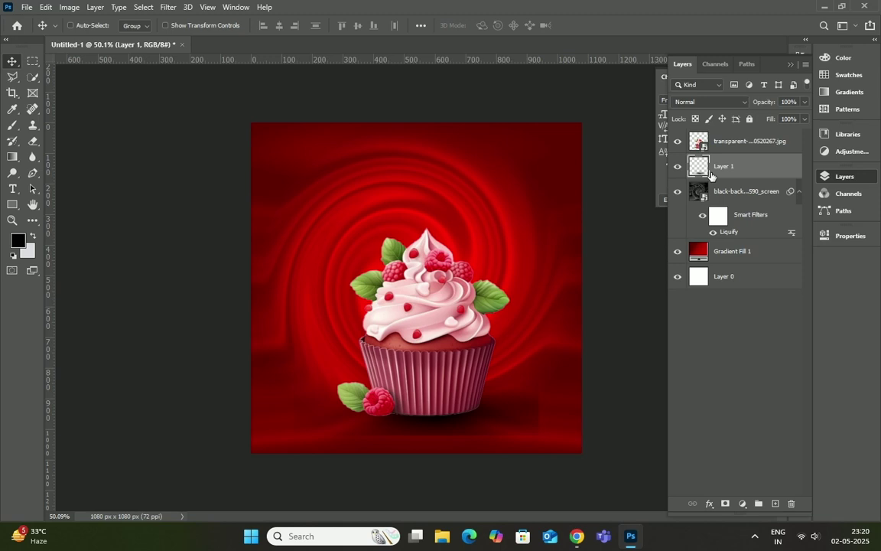
key(ctrl+bracketleft)
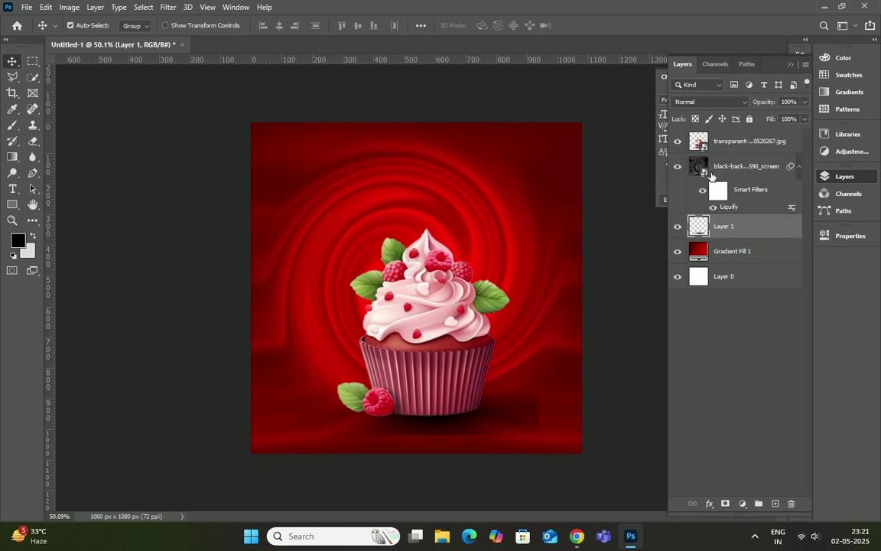
key(ctrl+bracketleft)
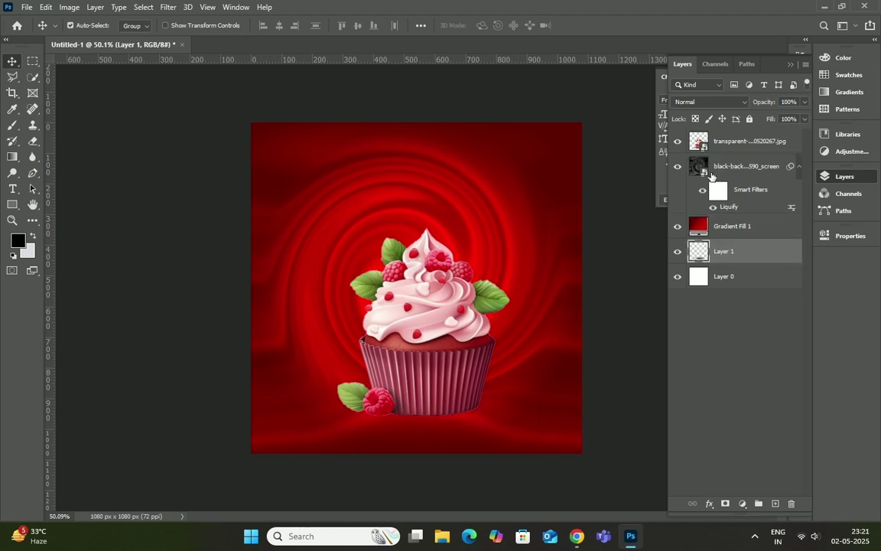
key(ctrl+bracketright)
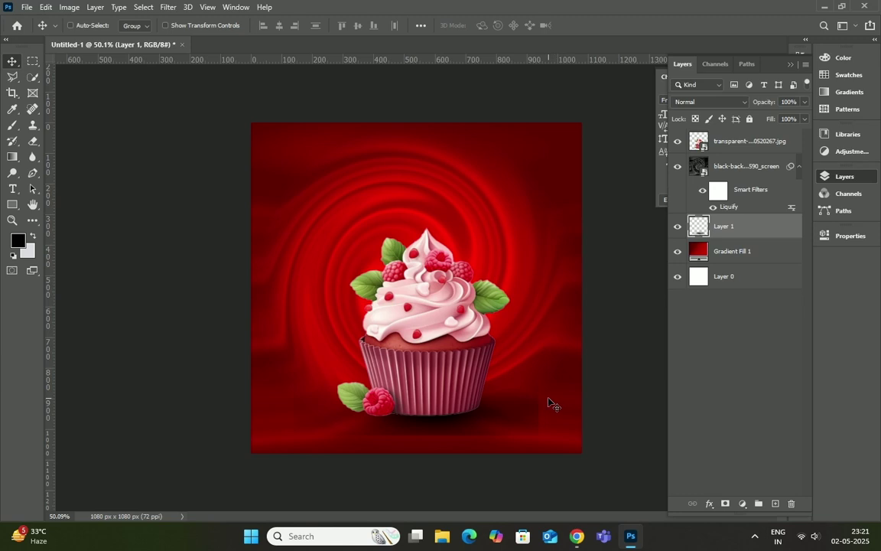
drag(453, 426, 455, 425)
click(726, 503)
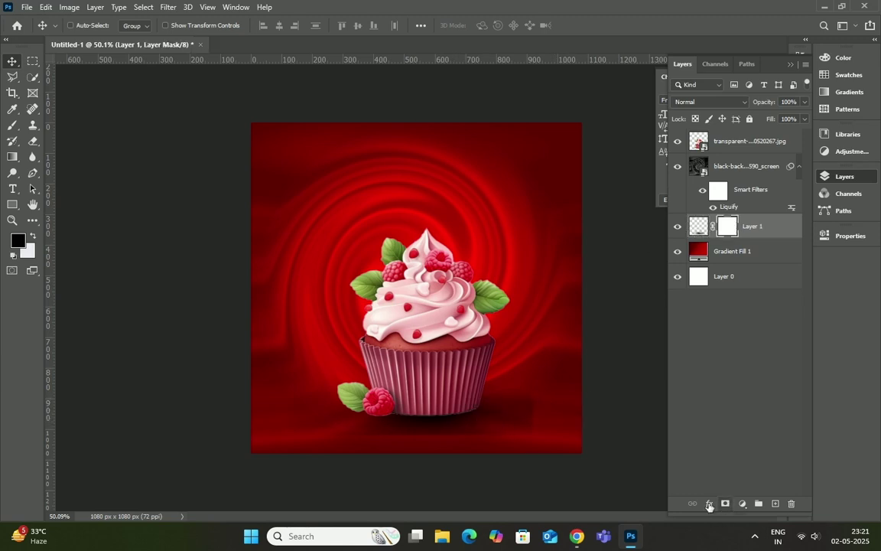
Paint black on Layer 1's mask with a smaller brush to soften the shadow's hard edges
click(11, 124)
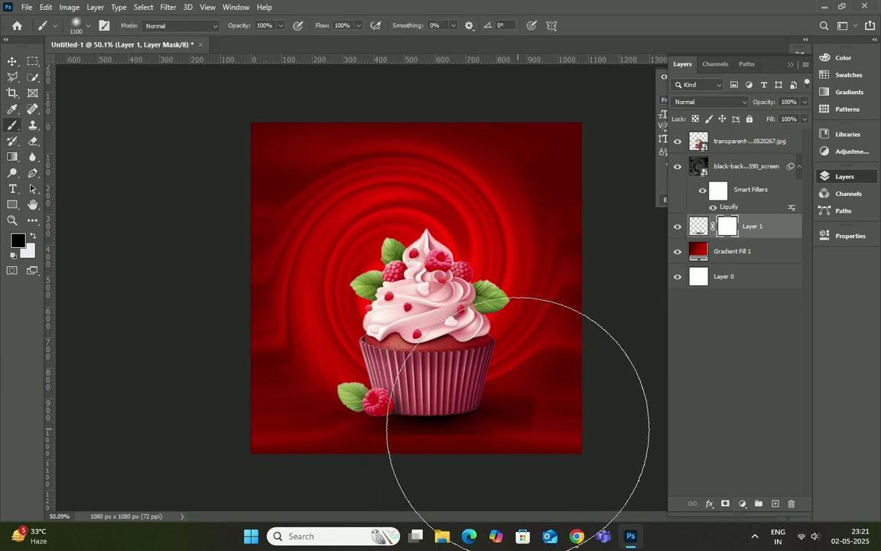
key(bracketleft)
key(bracketleft)
key(bracketleft)
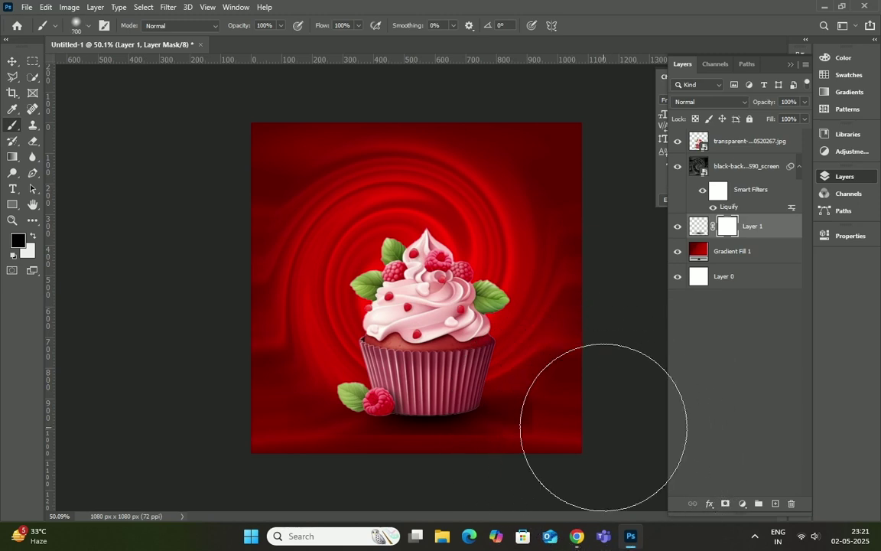
drag(579, 442, 566, 414)
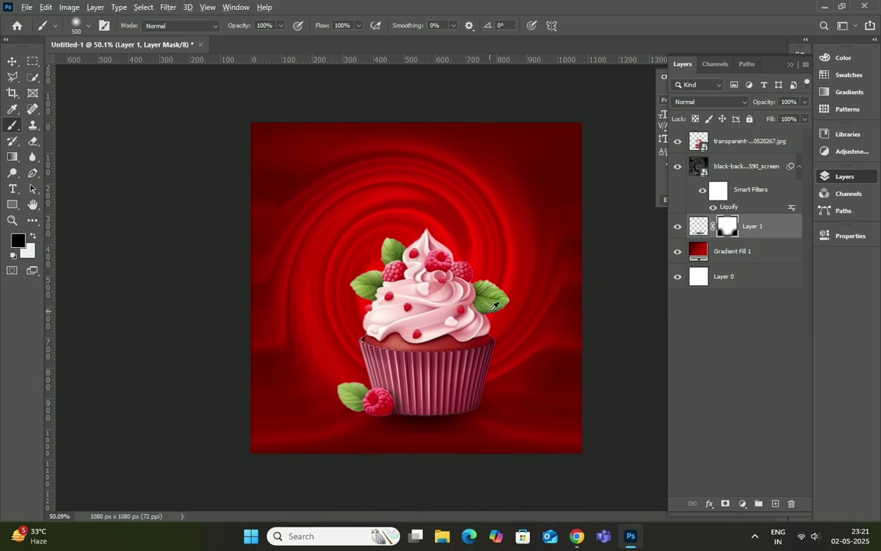
key(ctrl+plus)
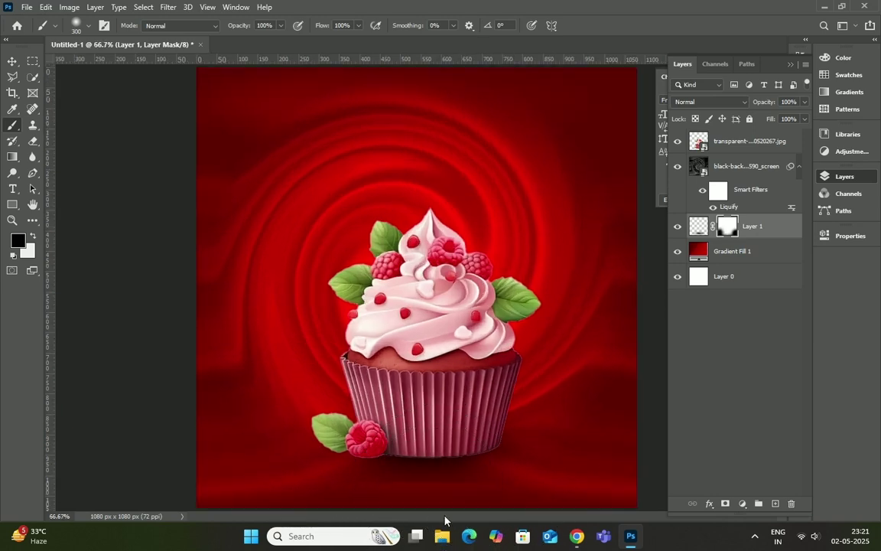
key(bracketleft)
key(bracketleft)
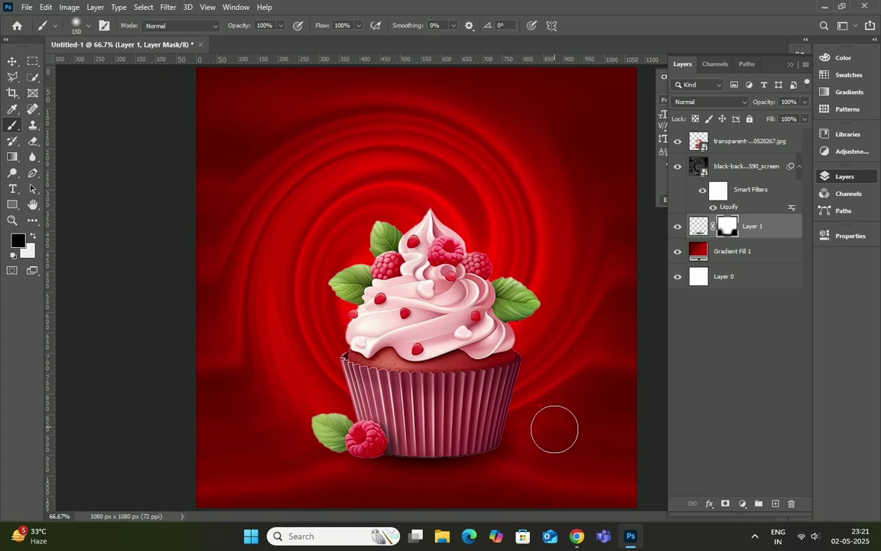
Scroll the Layers panel and select the cupcake photo layer at the top
scroll(517, 484, down, 3)
scroll(341, 295, up, 2)
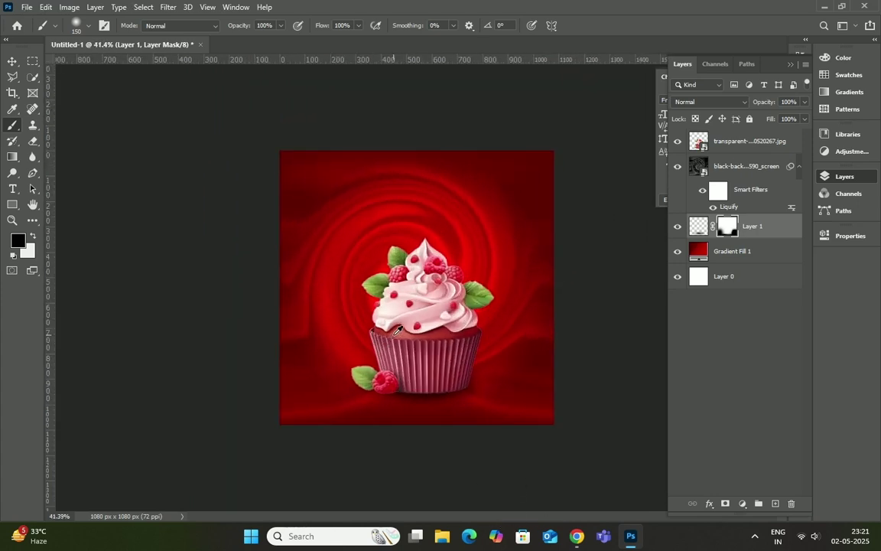
scroll(403, 338, up, 1)
scroll(383, 303, up, 1)
scroll(383, 302, up, 2)
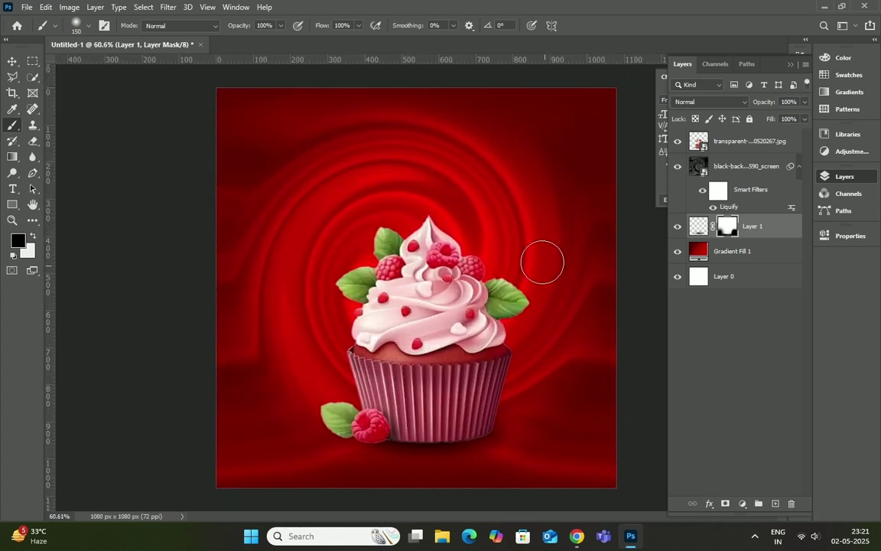
click(723, 141)
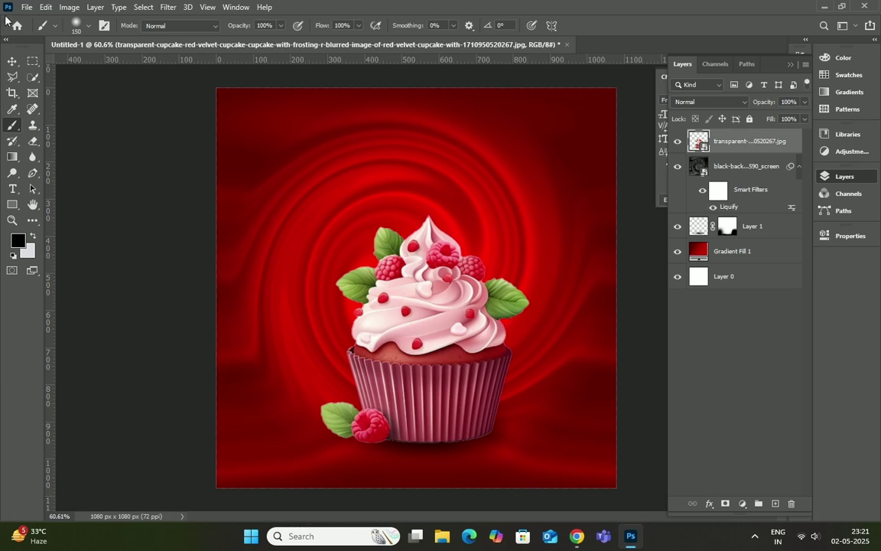
Place the 'lo' logo from Desktop/post logo as an embedded layer
click(775, 503)
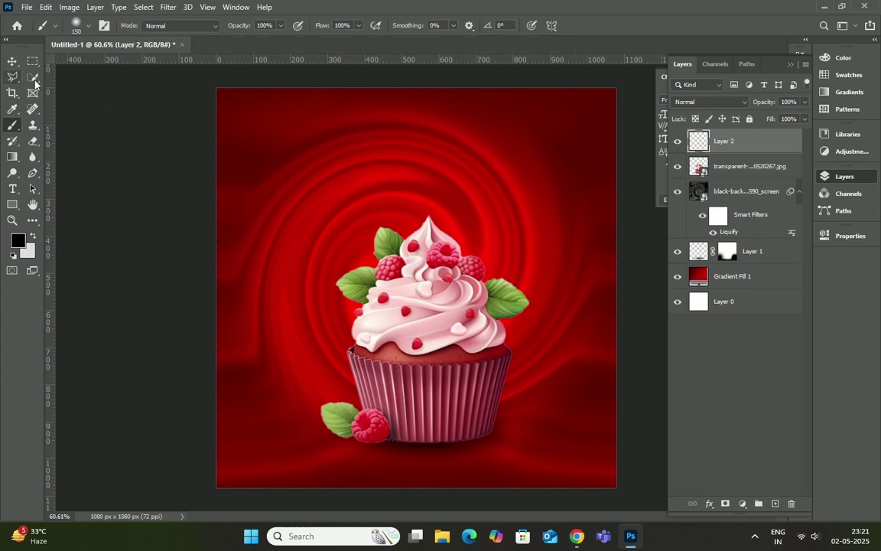
click(26, 7)
click(84, 250)
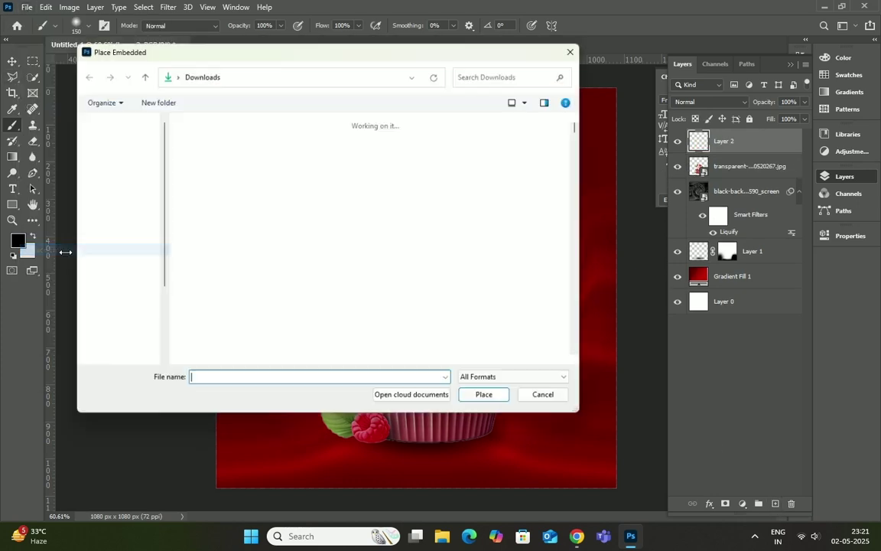
click(107, 199)
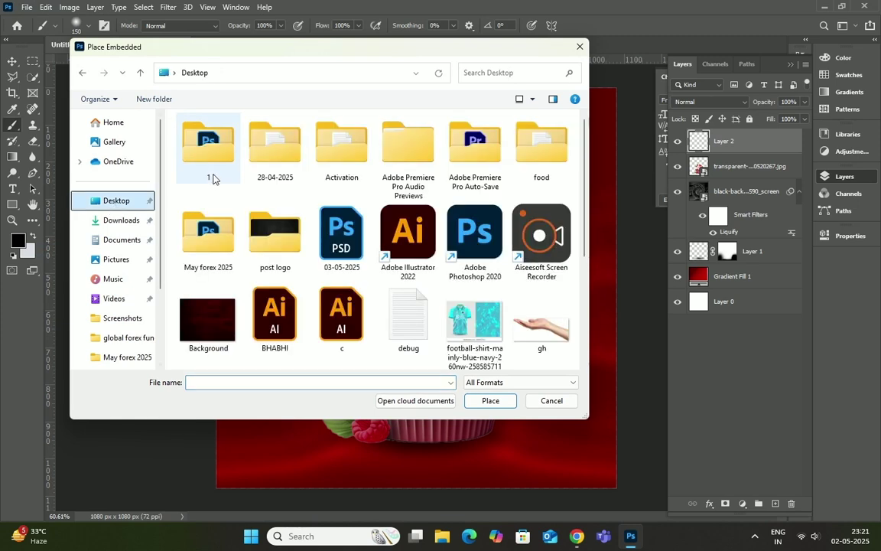
double_click(282, 256)
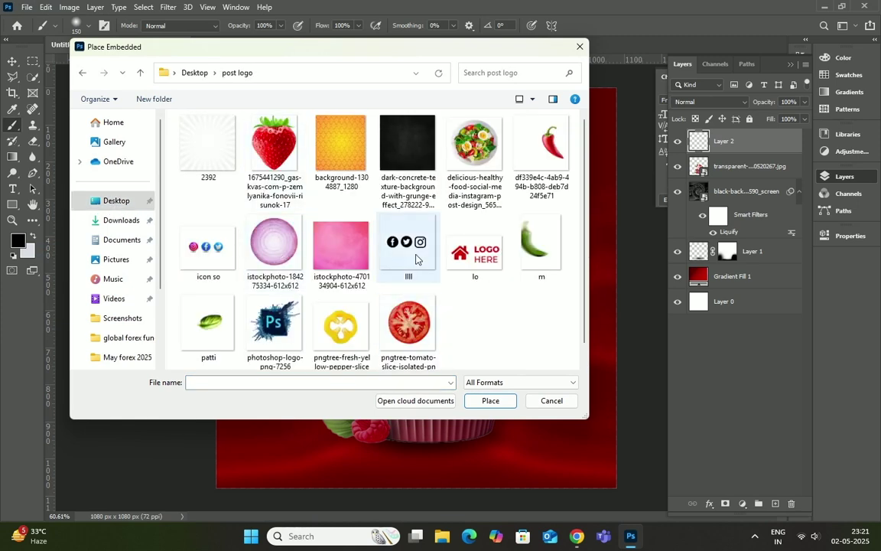
click(475, 246)
click(503, 401)
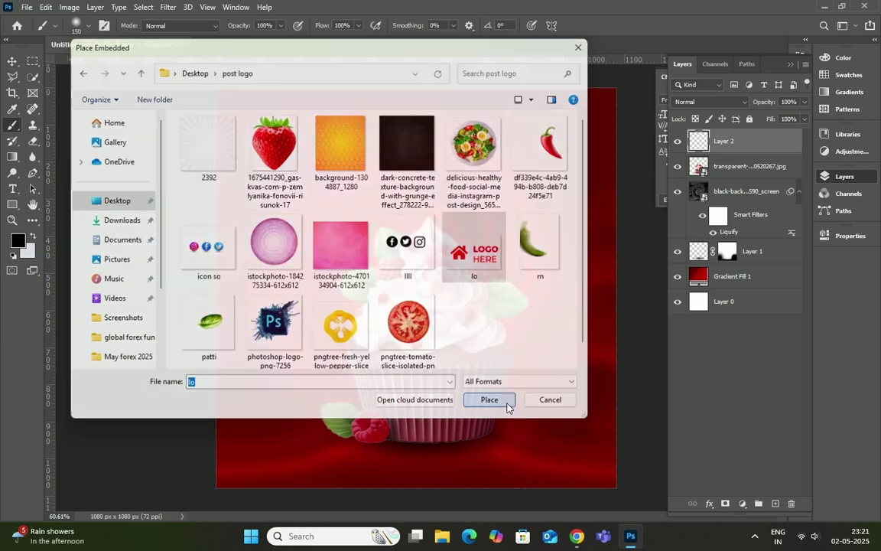
click(586, 25)
Turn the logo white with a white Color Overlay layer effect
click(709, 504)
click(735, 457)
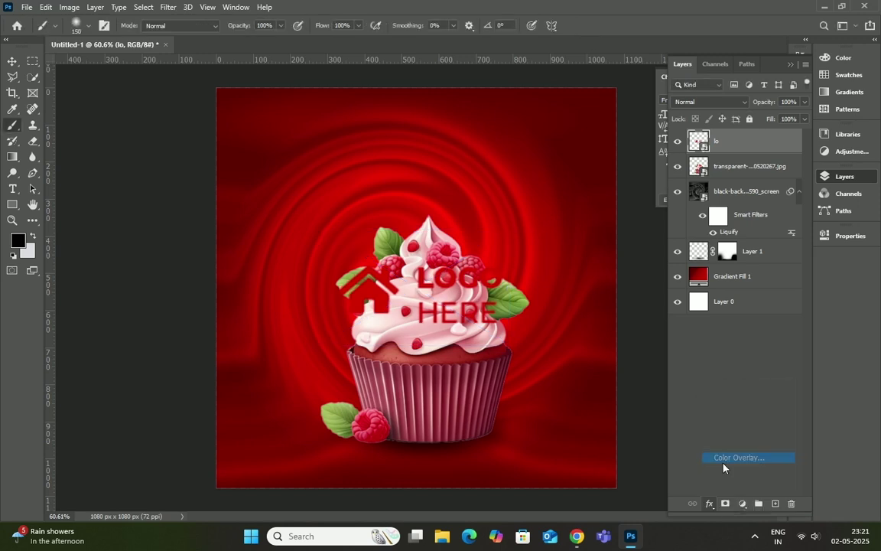
click(549, 270)
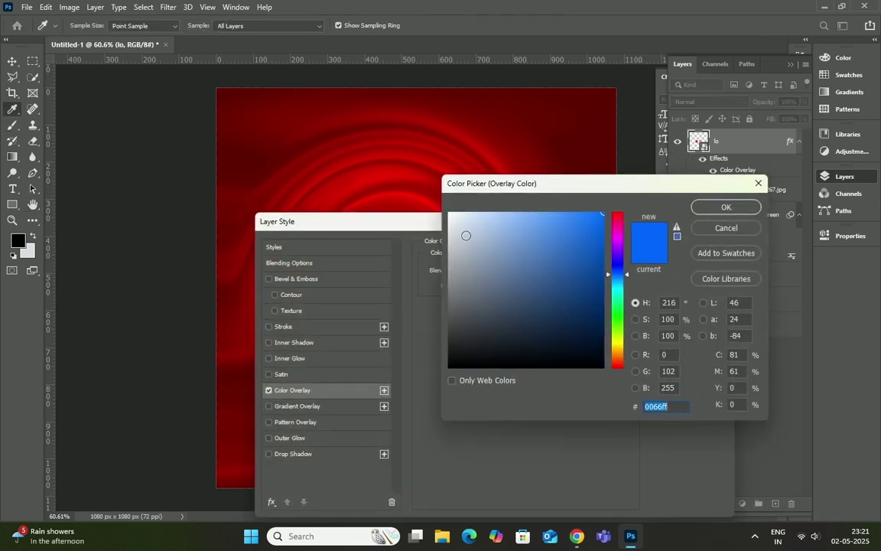
click(728, 211)
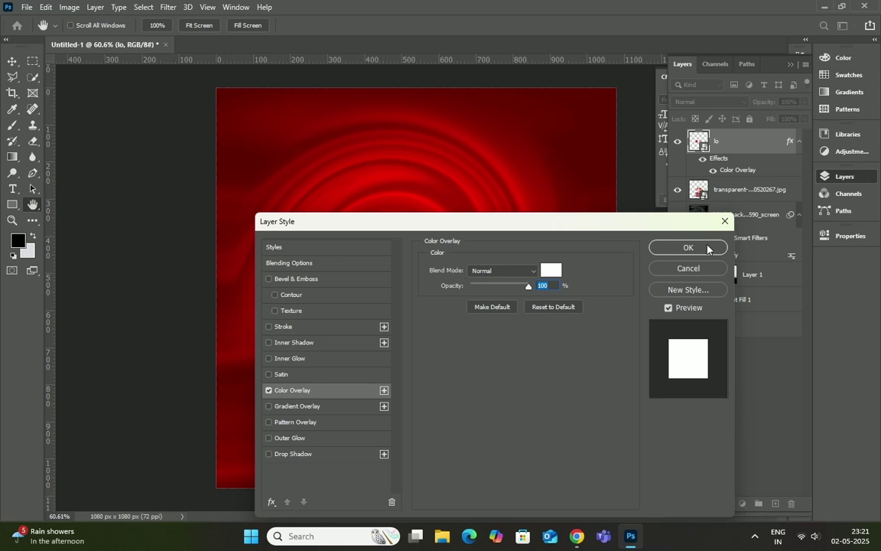
click(709, 248)
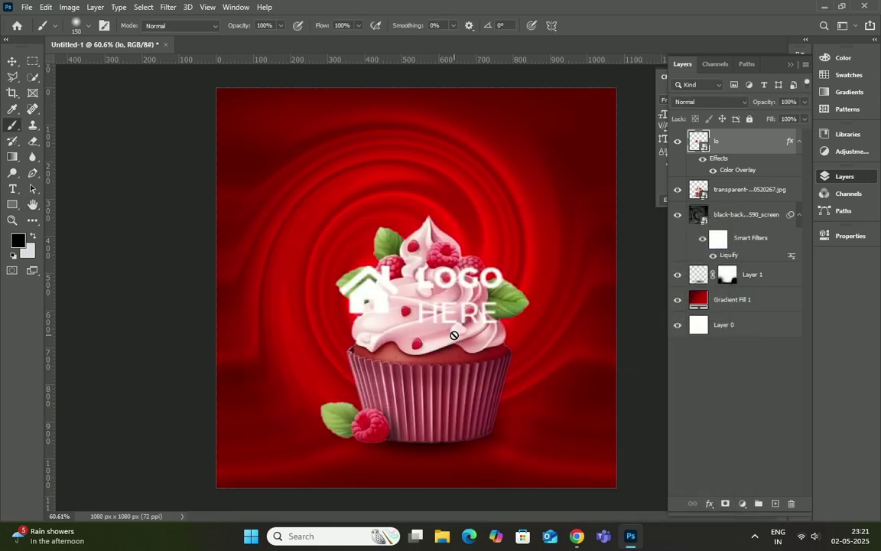
click(13, 65)
Scale the logo to about 47% and move it toward the top-left
key(ctrl+t)
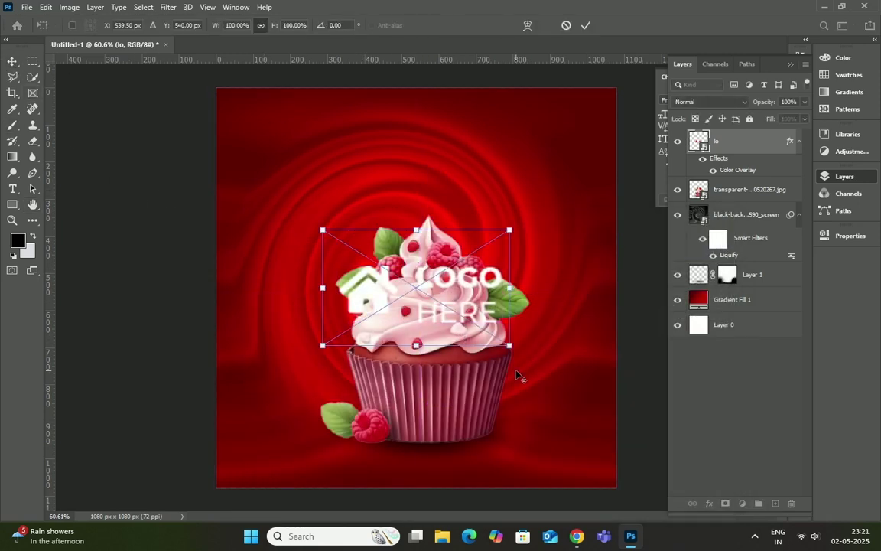
drag(511, 347, 459, 313)
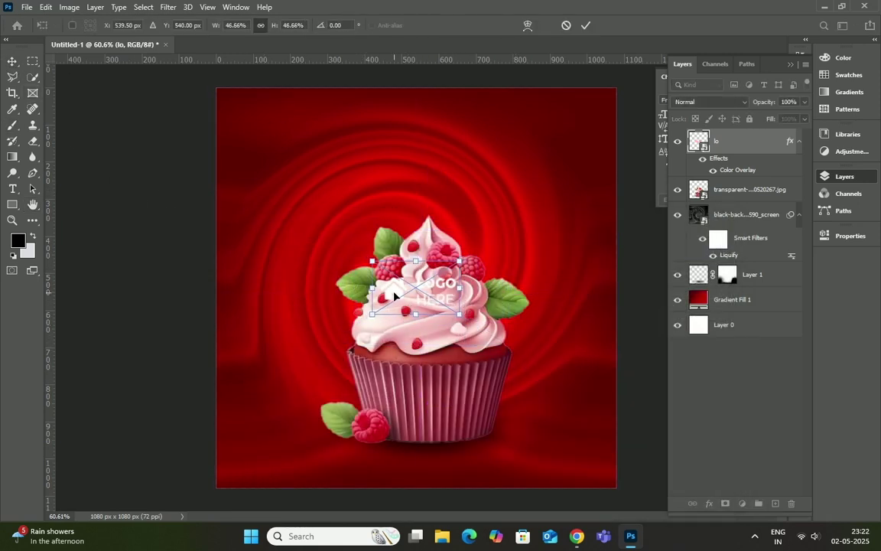
drag(394, 294, 272, 151)
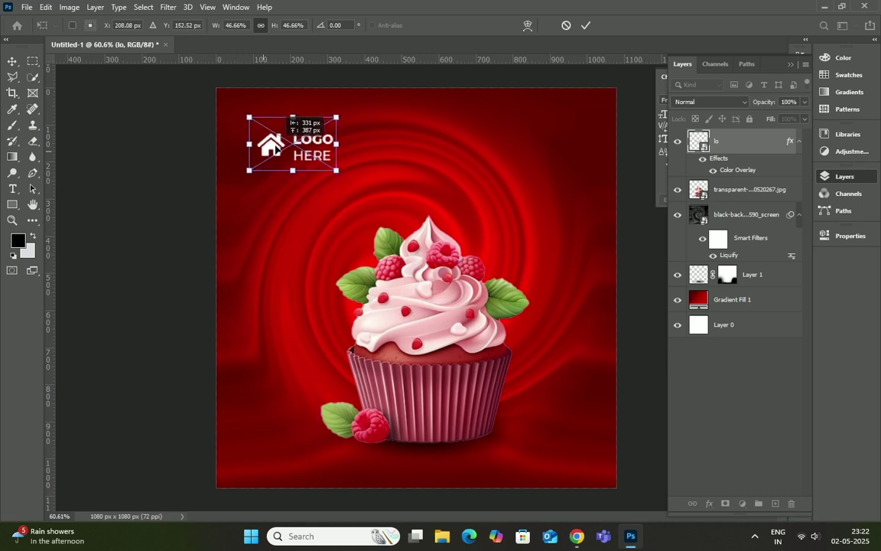
click(586, 25)
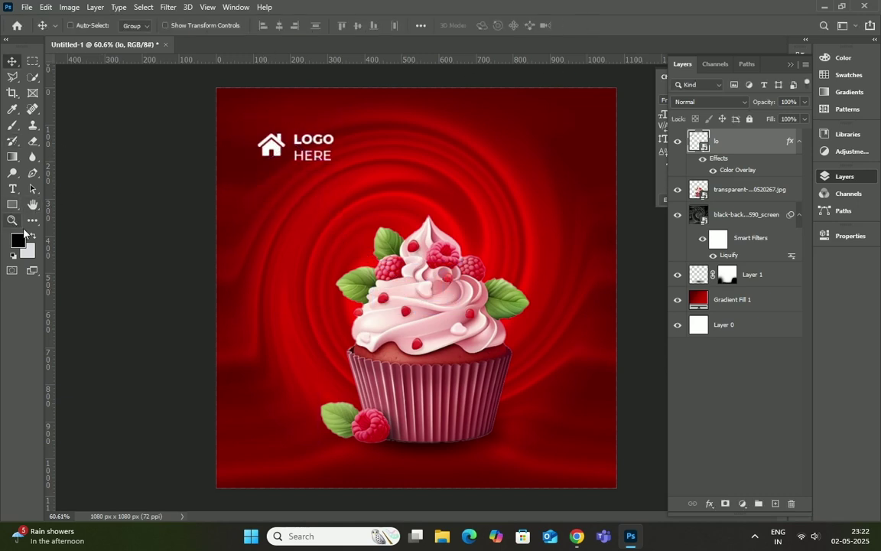
Add guides along the left, top, right and bottom canvas edges
drag(48, 289, 217, 303)
drag(369, 65, 360, 88)
mouse_move(49, 211)
mouse_down()
mouse_move(582, 216)
mouse_move(616, 187)
mouse_up()
drag(315, 58, 315, 488)
Reposition the logo snugly into the top-left corner against the guides
key(ctrl+t)
drag(289, 154, 250, 123)
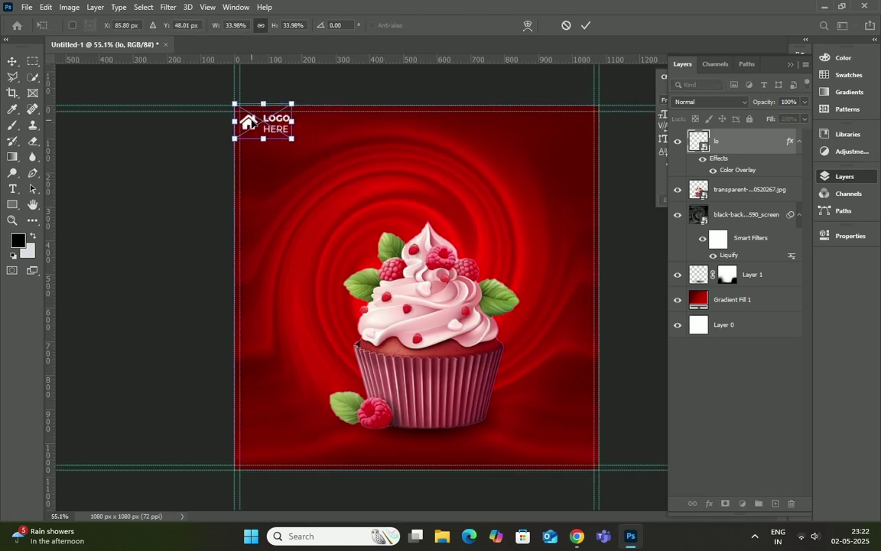
drag(250, 123, 251, 122)
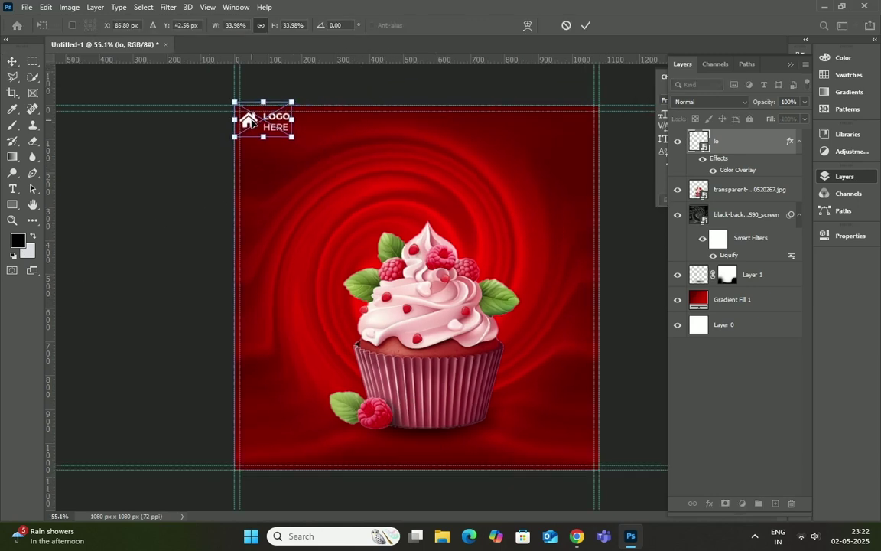
click(585, 26)
scroll(386, 226, down, 2)
scroll(387, 226, up, 2)
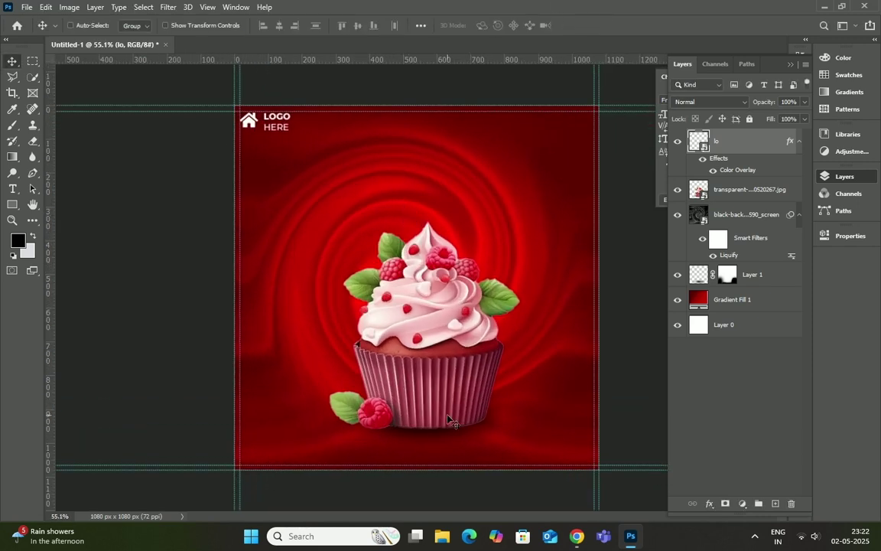
drag(222, 107, 218, 107)
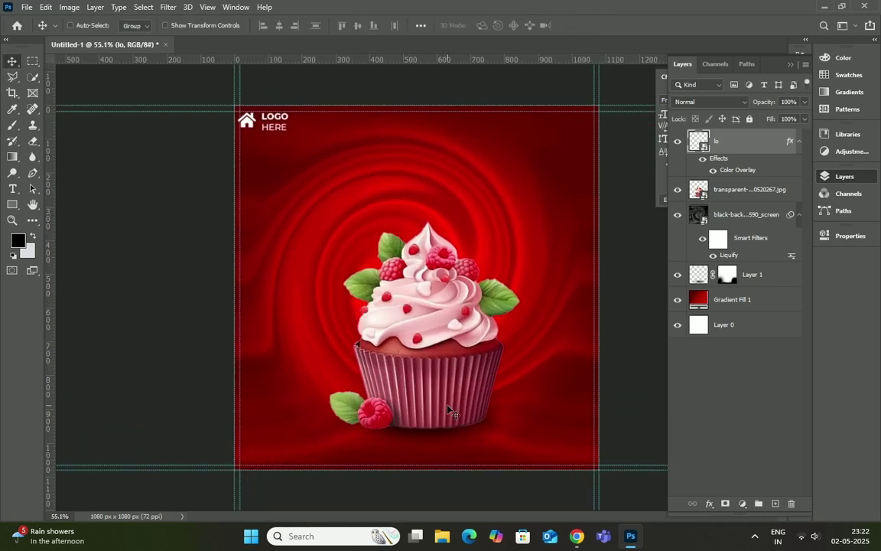
Shift the cupcake layer slightly left, fine-tuning with arrow-key nudges
click(717, 192)
drag(440, 375, 426, 375)
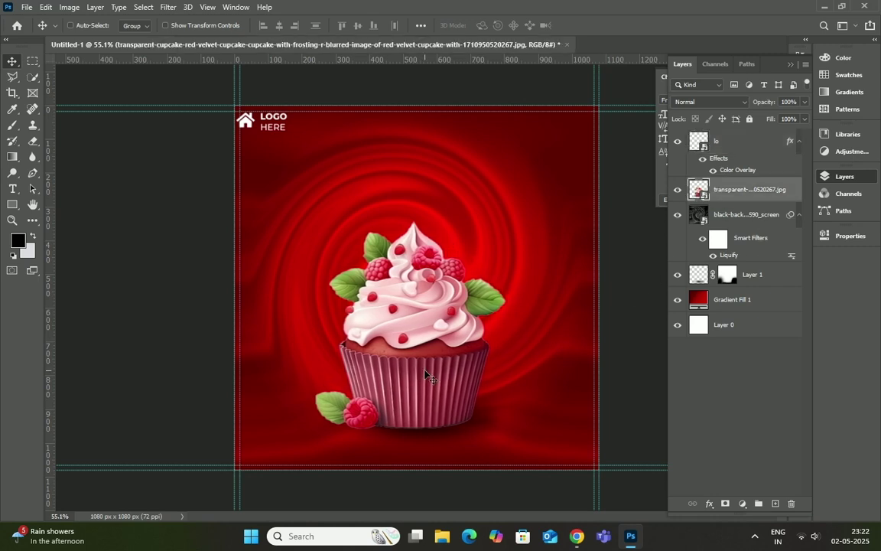
key(Left)
key(Left)
key(Left)
key(Left)
key(Left)
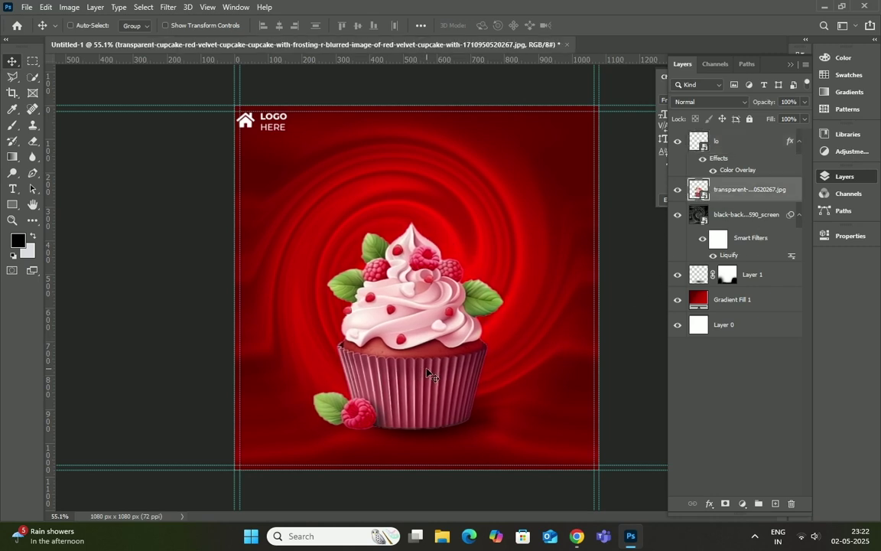
key(Right)
key(Right)
key(Up)
key(Right)
key(Up)
key(Right)
key(Right)
key(Right)
Select Layer 1 and zoom in on the canvas
click(697, 279)
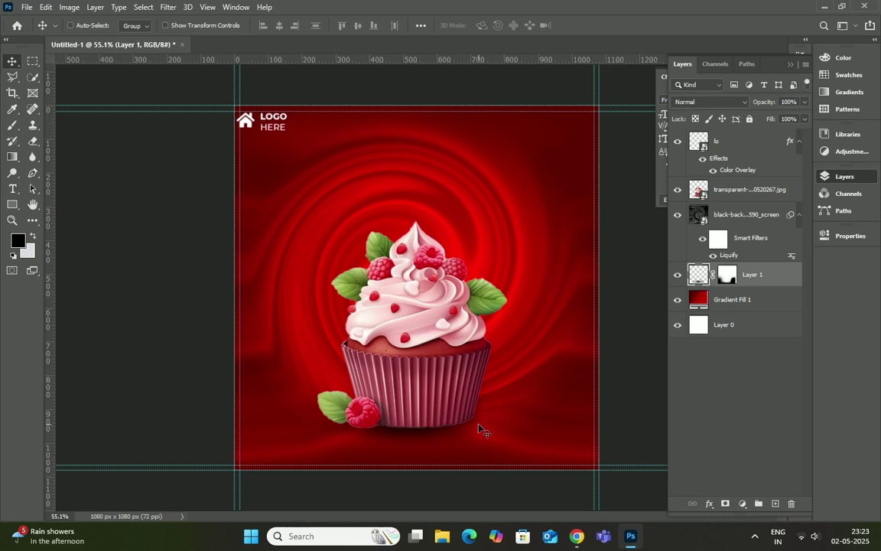
key(ctrl+plus)
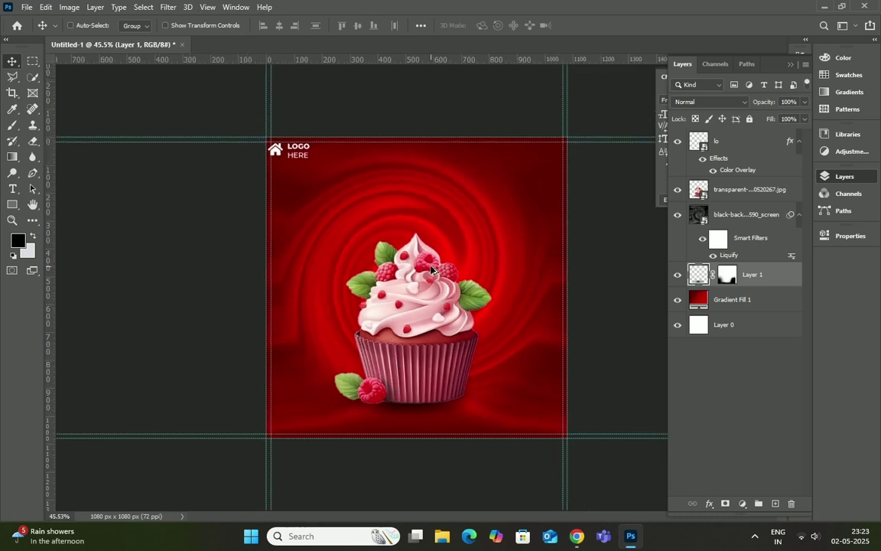
scroll(431, 273, up, 1)
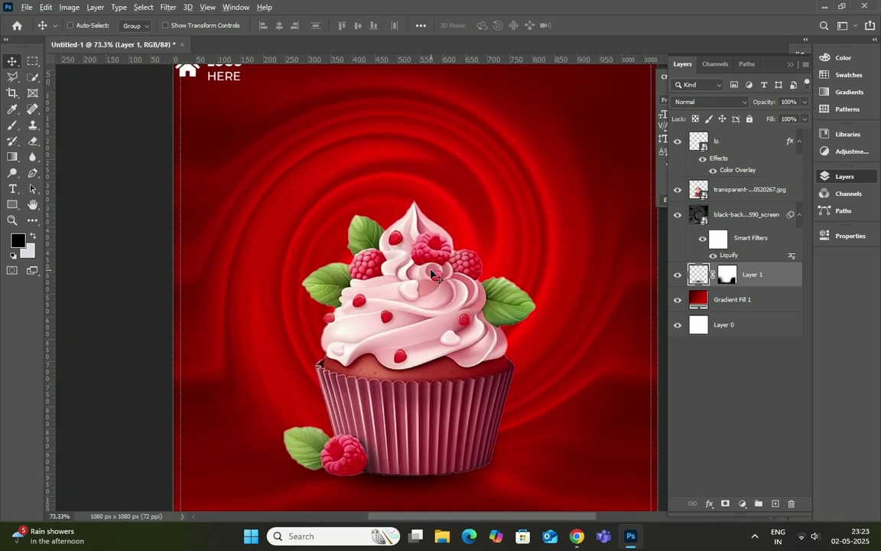
scroll(432, 275, down, 2)
scroll(383, 264, down, 2)
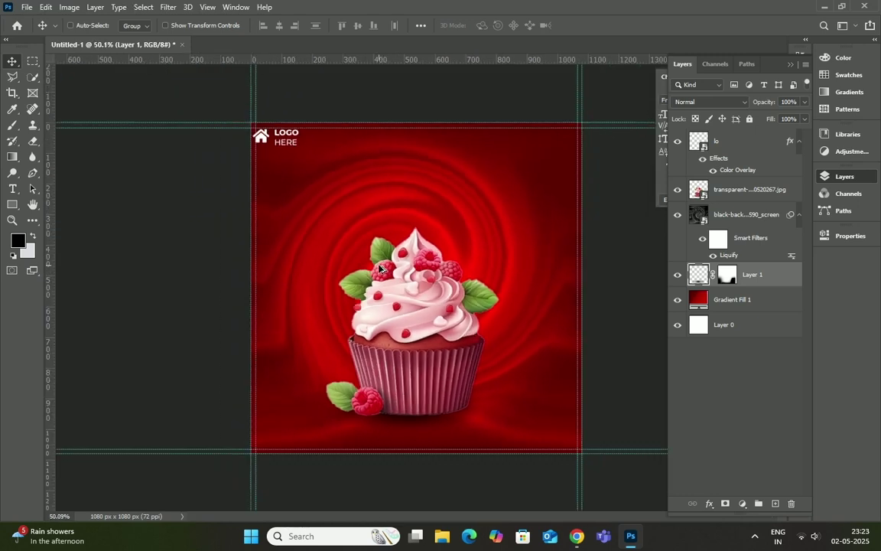
scroll(420, 273, up, 1)
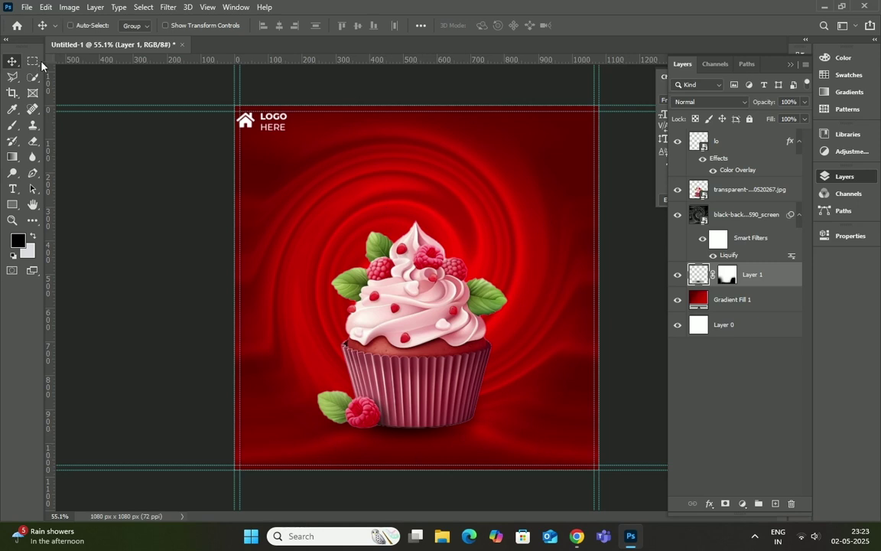
click(25, 7)
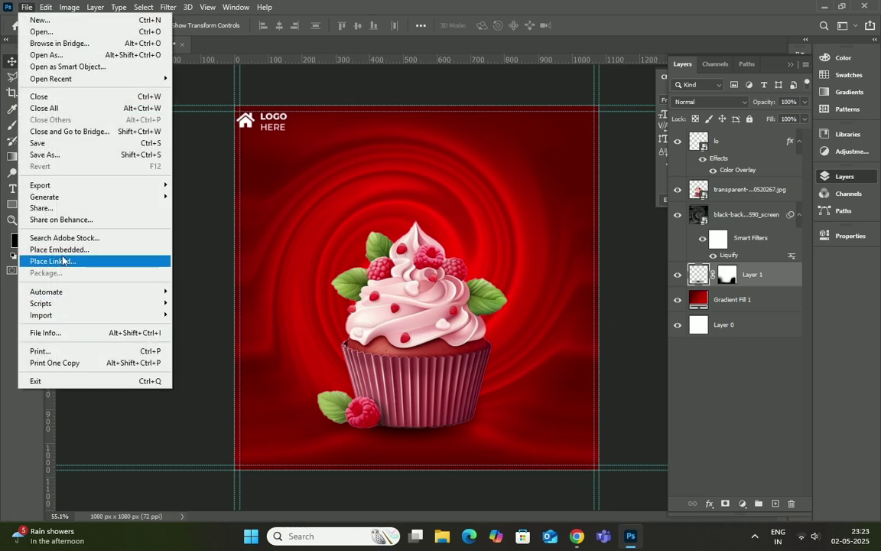
Place the social icons image into the post as an embedded layer
click(81, 249)
click(408, 247)
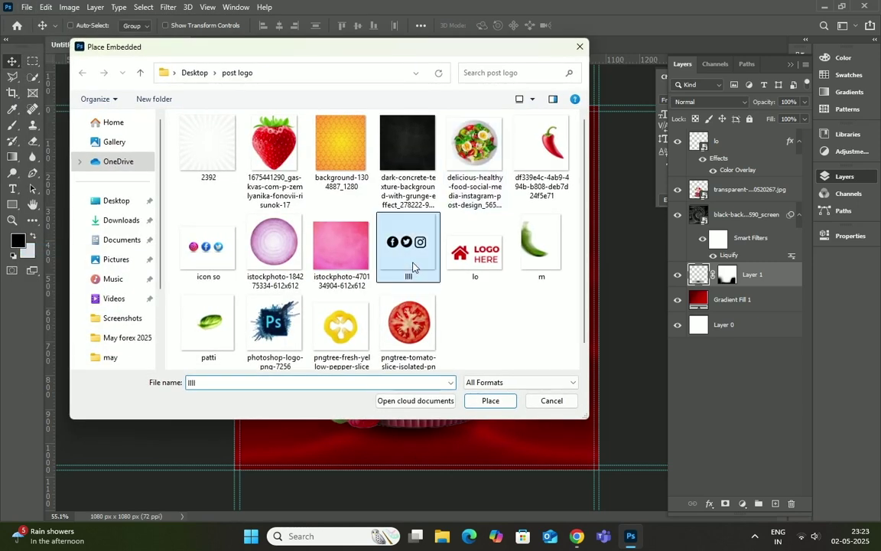
click(490, 400)
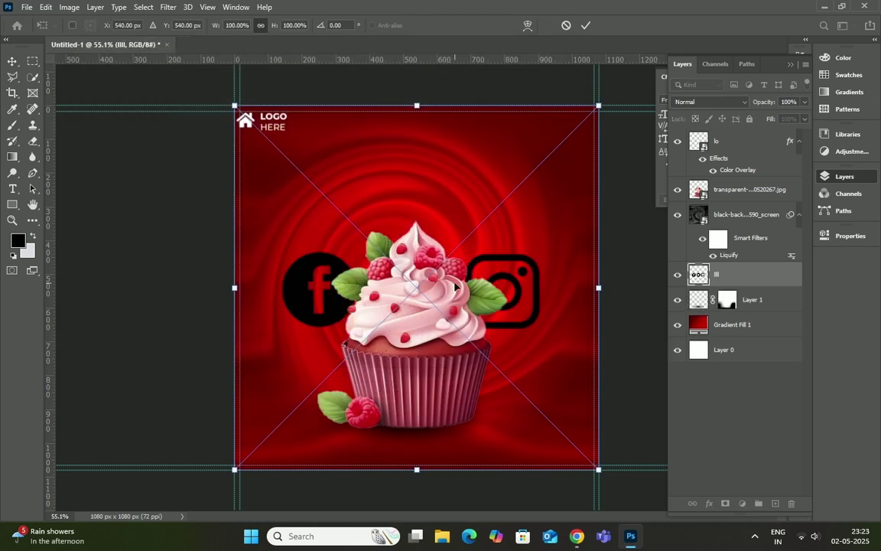
click(586, 26)
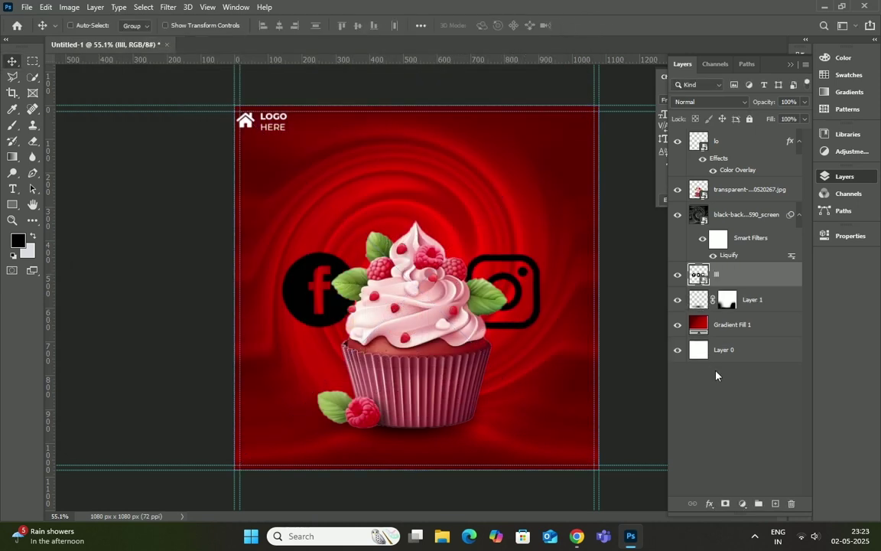
Make the social icons white with a Color Overlay effect
click(709, 504)
click(659, 407)
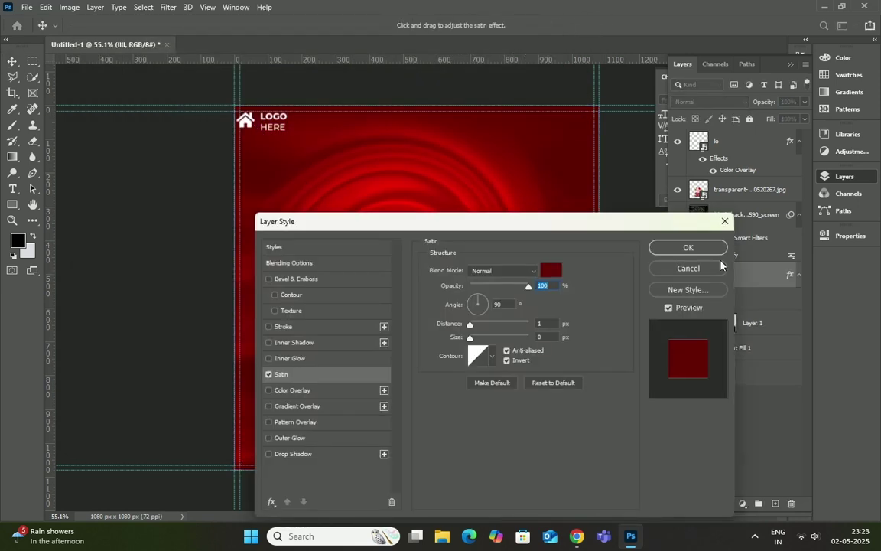
click(720, 267)
click(710, 504)
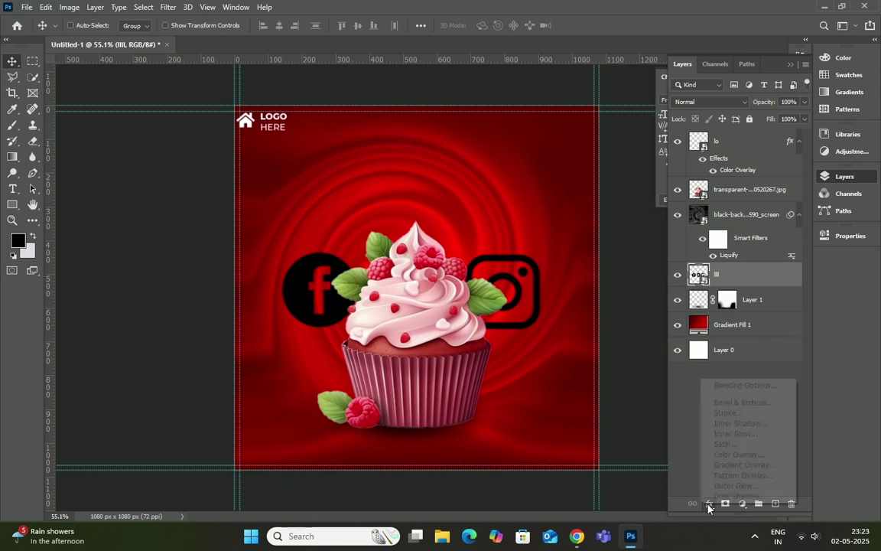
click(735, 454)
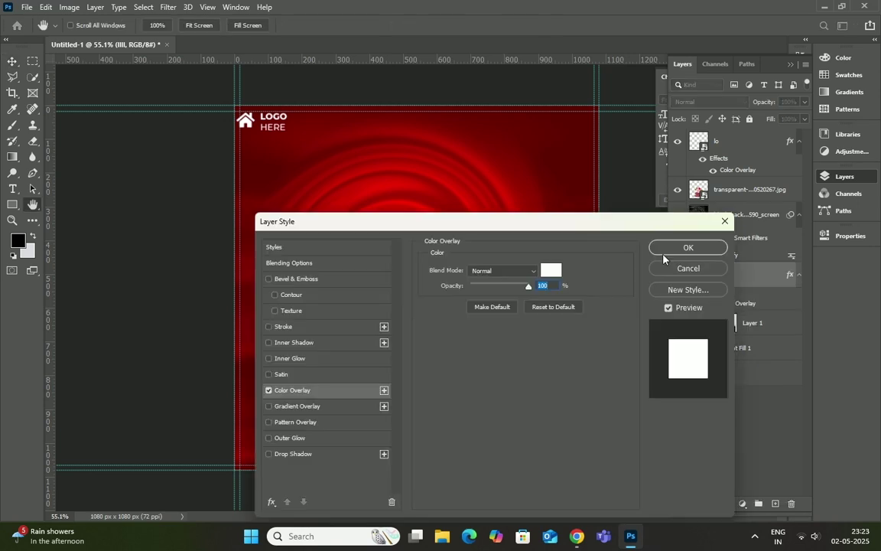
click(663, 256)
Scale the icons to about 24% and place them in the top-right corner
key(ctrl+t)
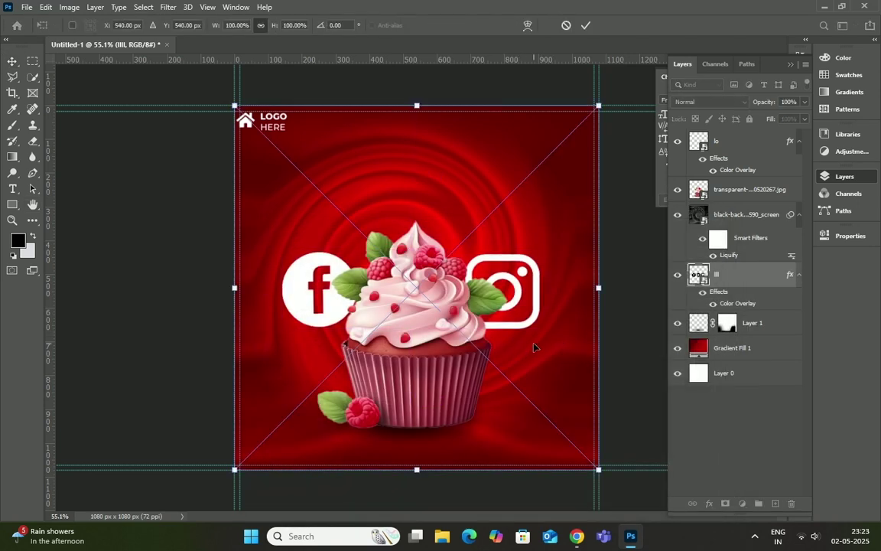
drag(599, 470, 534, 405)
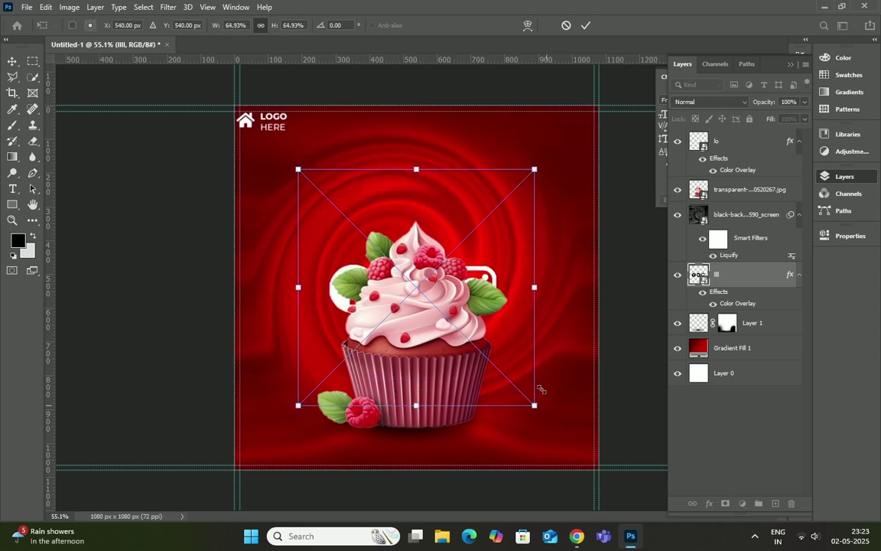
drag(339, 306, 401, 213)
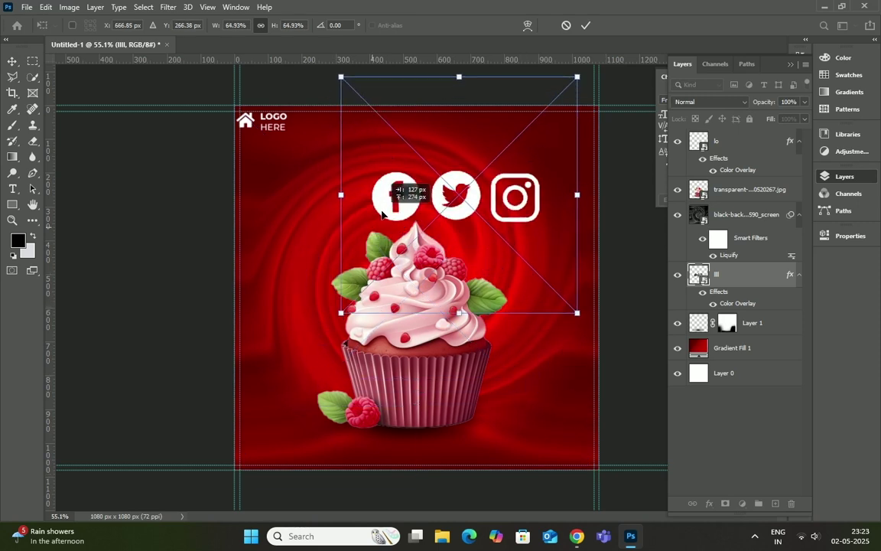
drag(586, 305, 512, 231)
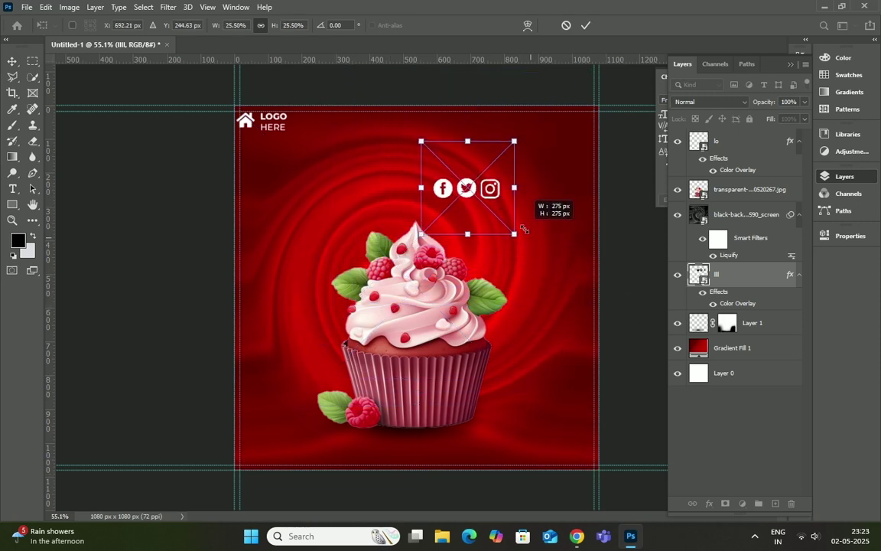
drag(452, 192, 551, 126)
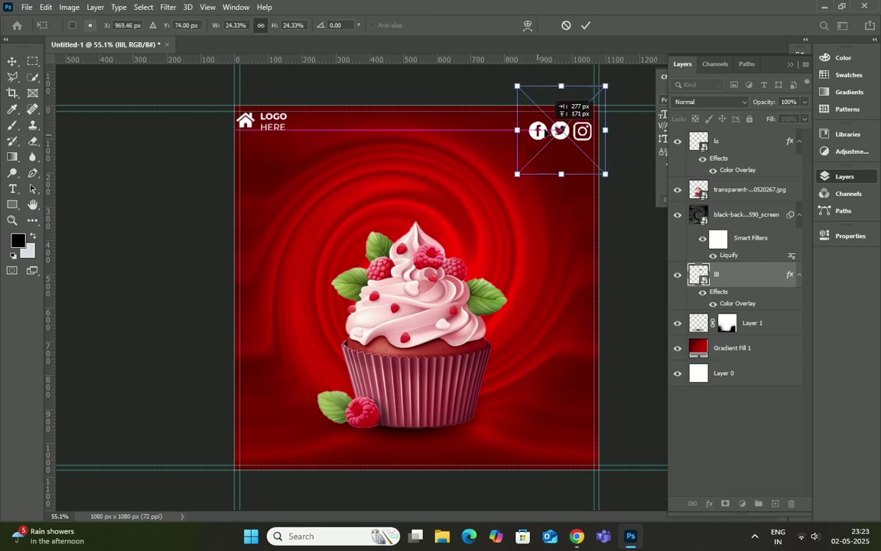
key(Return)
scroll(630, 309, down, 2)
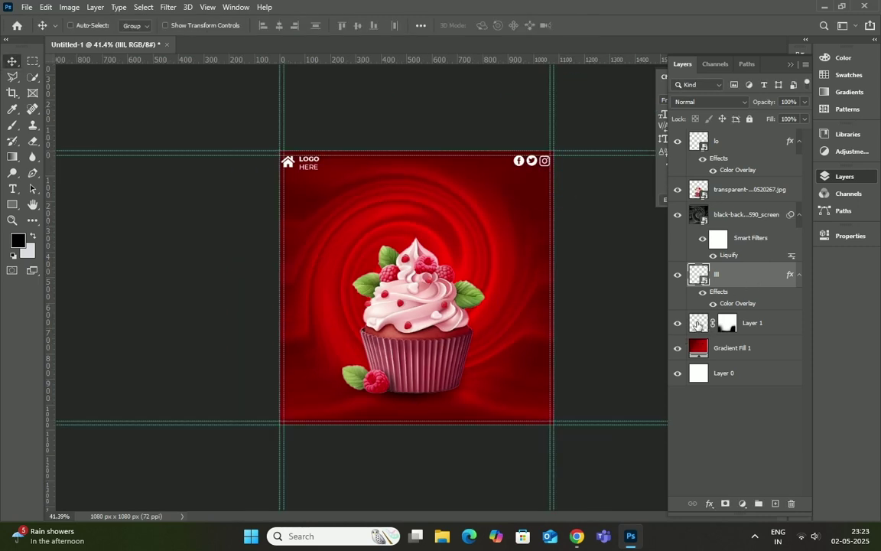
click(698, 324)
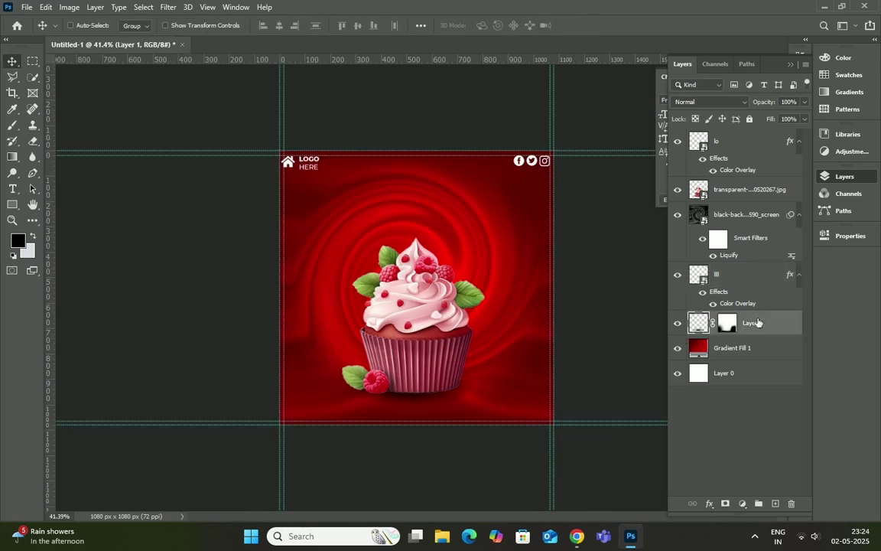
click(729, 324)
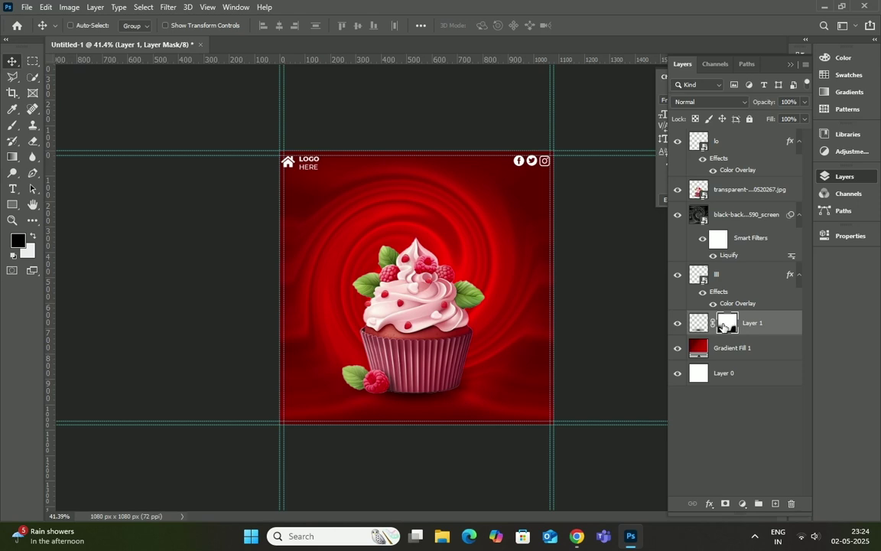
click(696, 326)
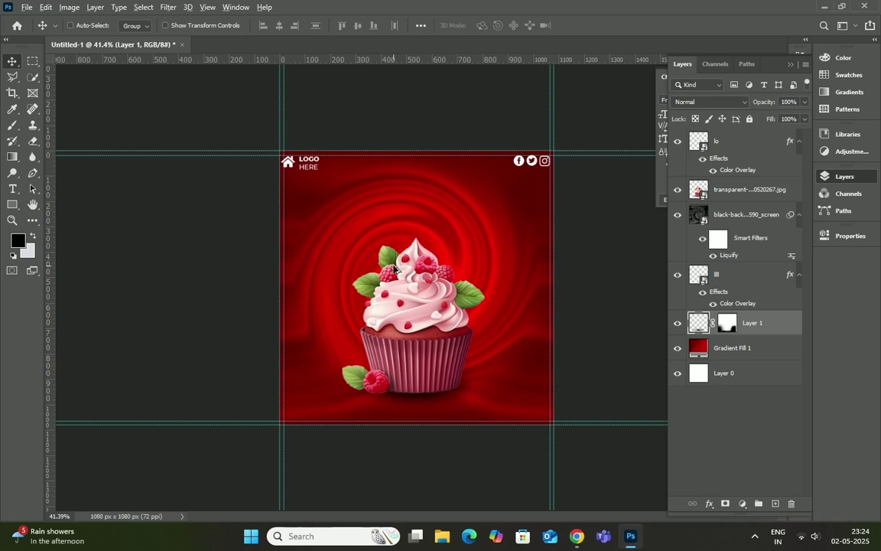
alt+scroll(395, 268, up, 2)
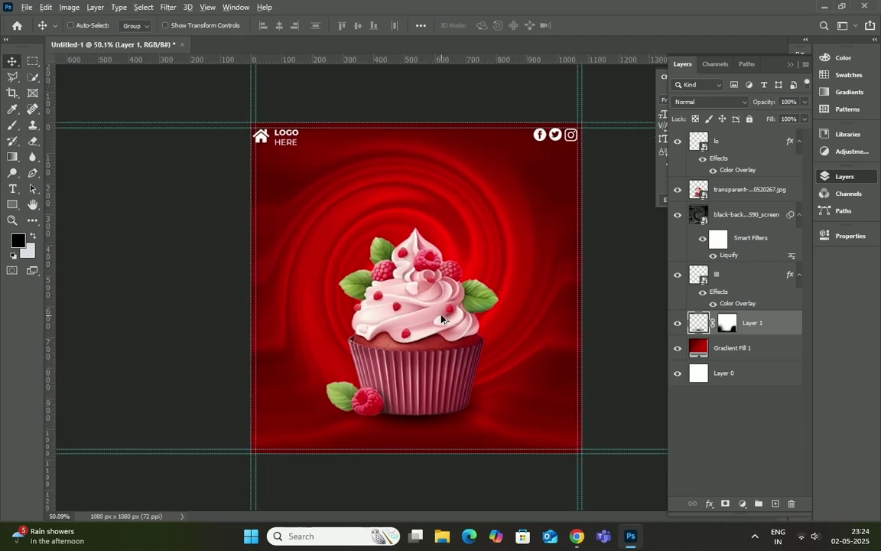
alt+scroll(396, 283, up, 1)
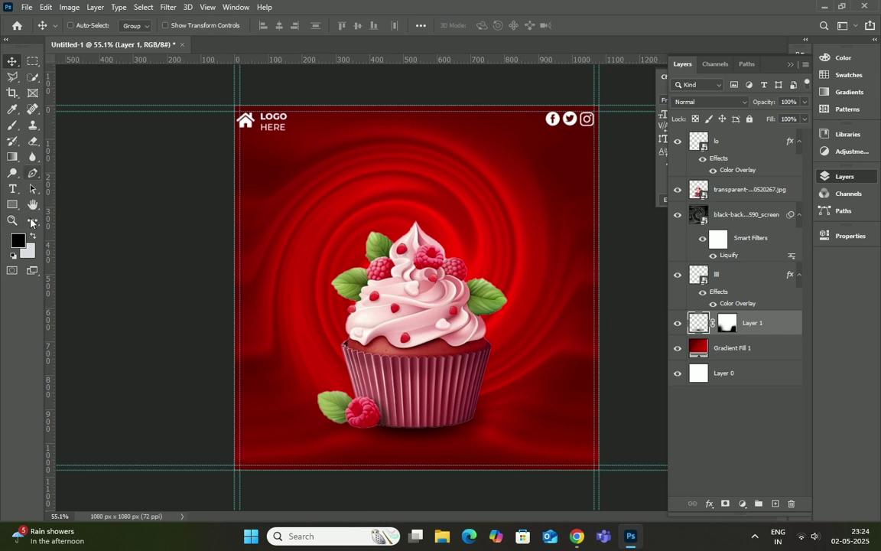
click(13, 188)
Type 'Special' near the top and set it in Edwardian Script ITC
click(359, 163)
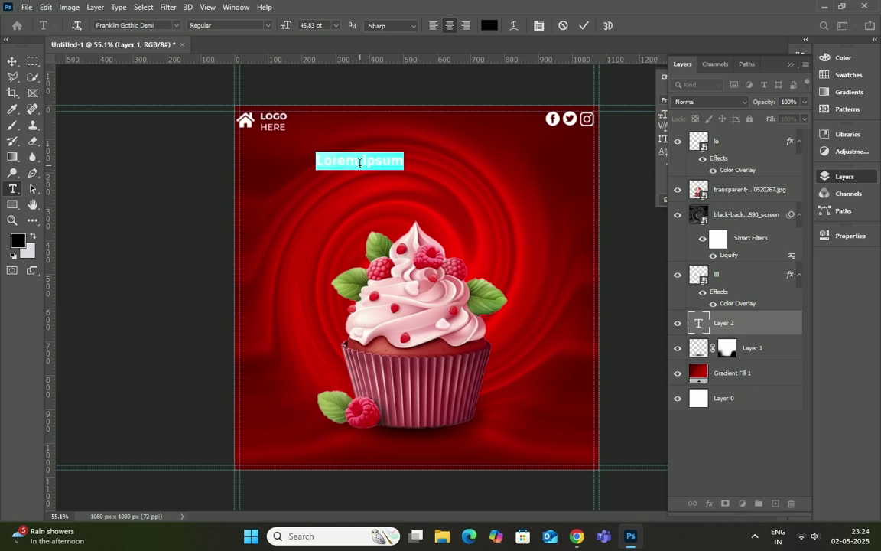
key(BackSpace)
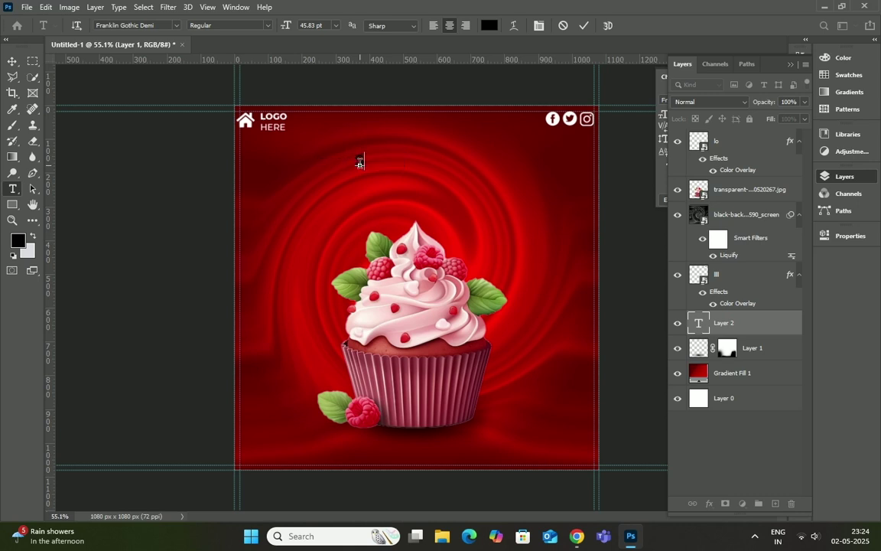
text(Cw)
text(ecia)
drag(386, 160, 290, 160)
click(177, 26)
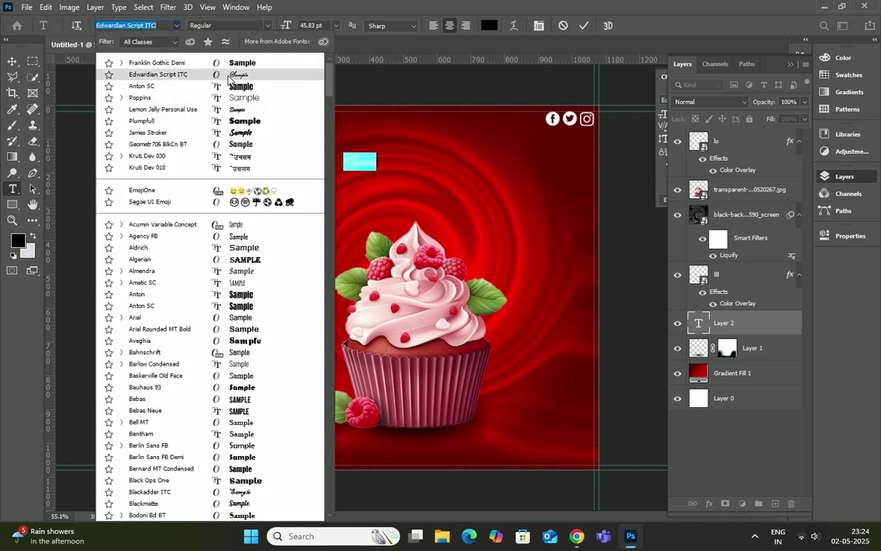
click(228, 78)
click(583, 25)
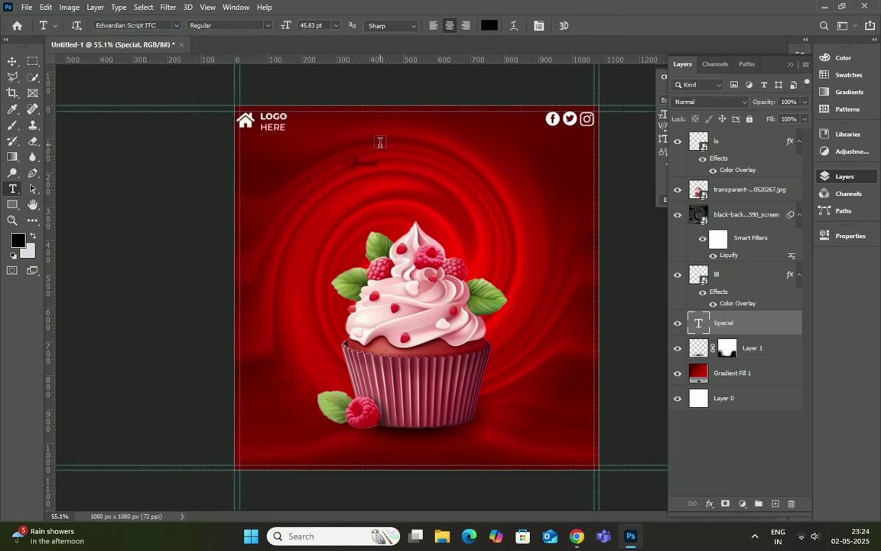
Scale the Special text up and position it at the top centre
key(ctrl+t)
drag(380, 171, 465, 197)
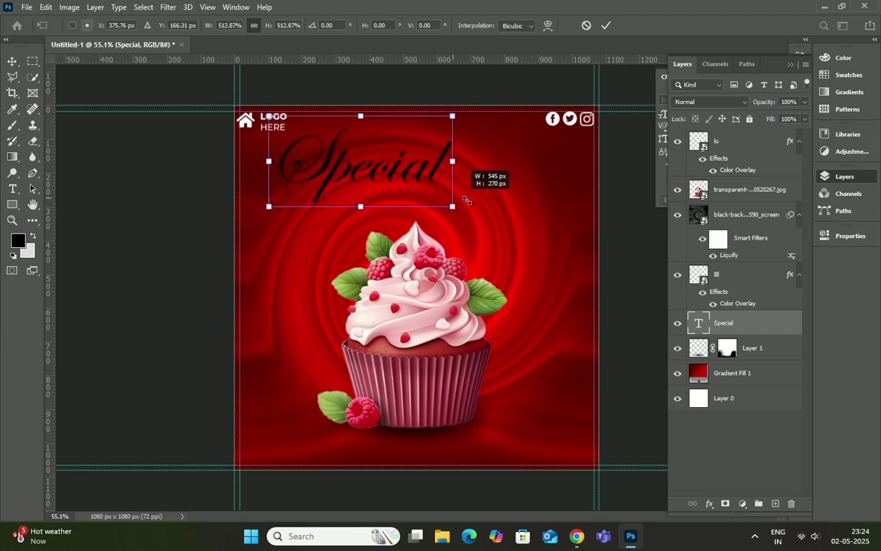
mouse_move(333, 156)
mouse_down()
mouse_move(419, 164)
mouse_move(406, 156)
mouse_up()
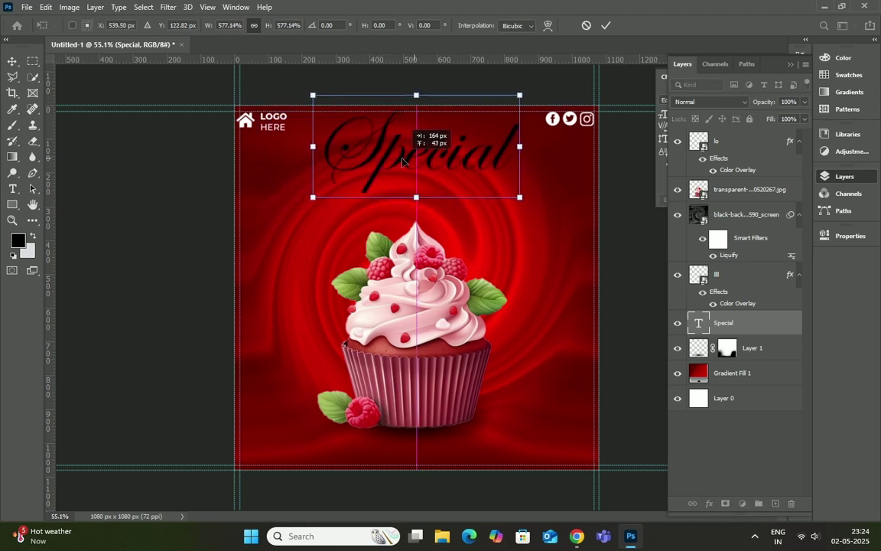
drag(519, 198, 468, 172)
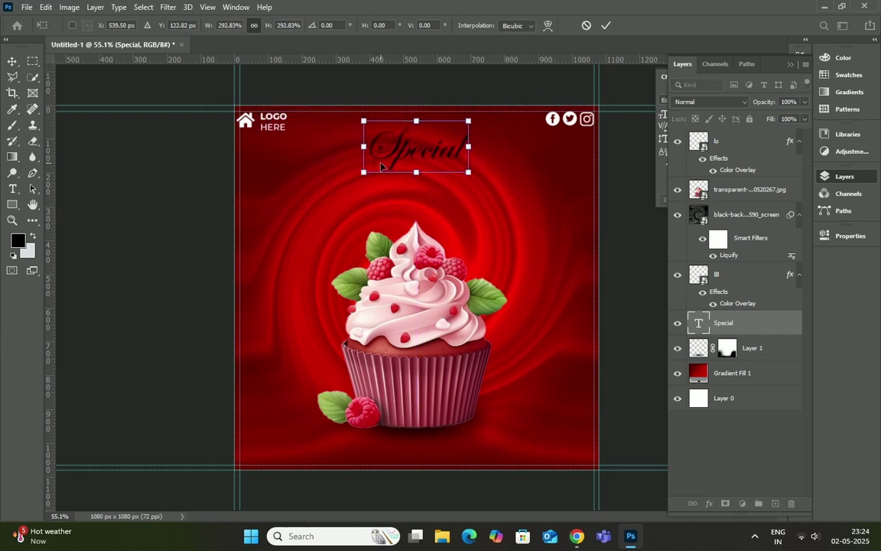
drag(396, 158, 389, 151)
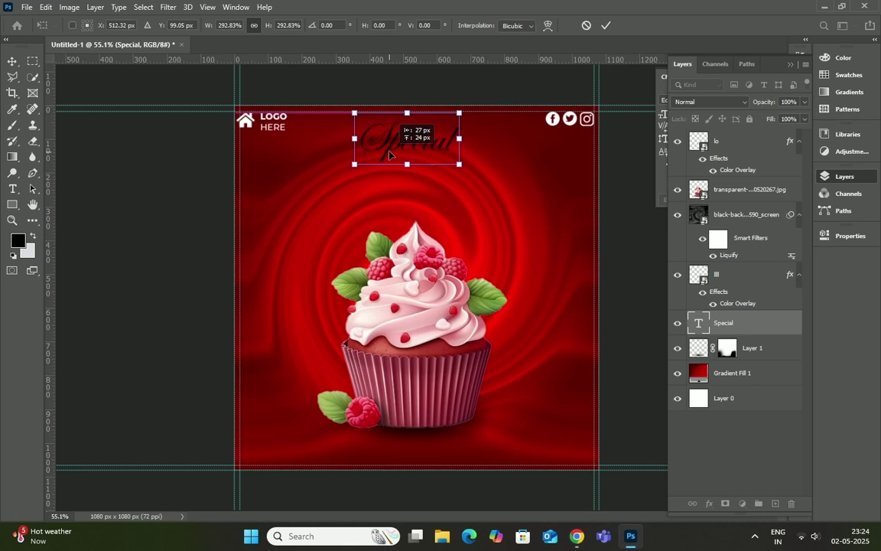
click(606, 25)
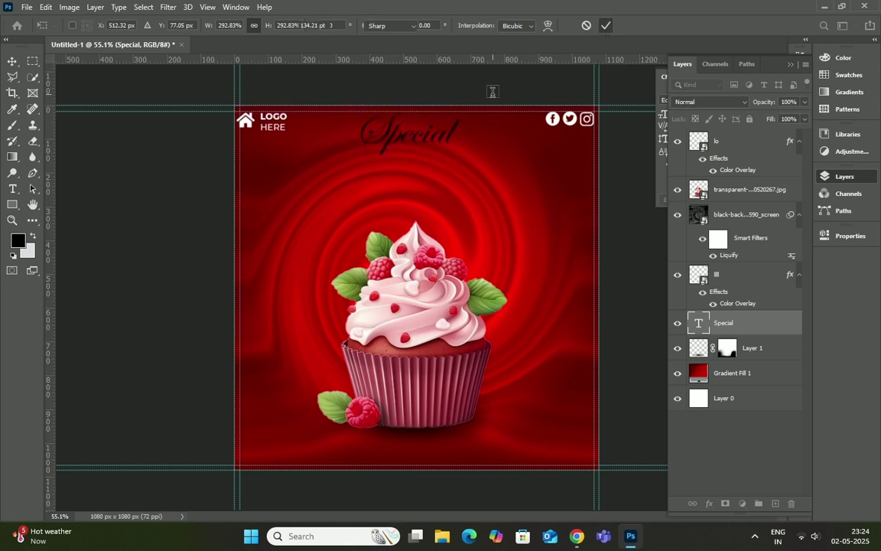
Change the Special text colour to white
click(12, 189)
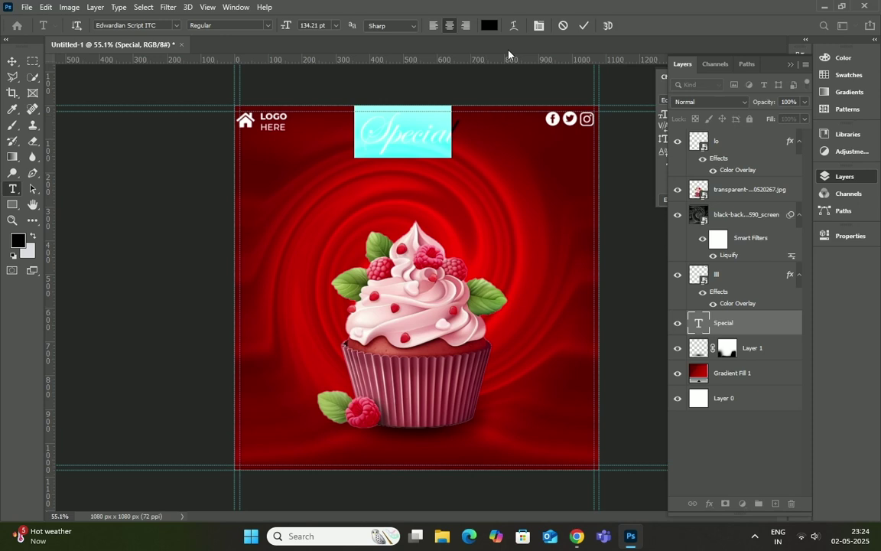
click(489, 25)
click(453, 211)
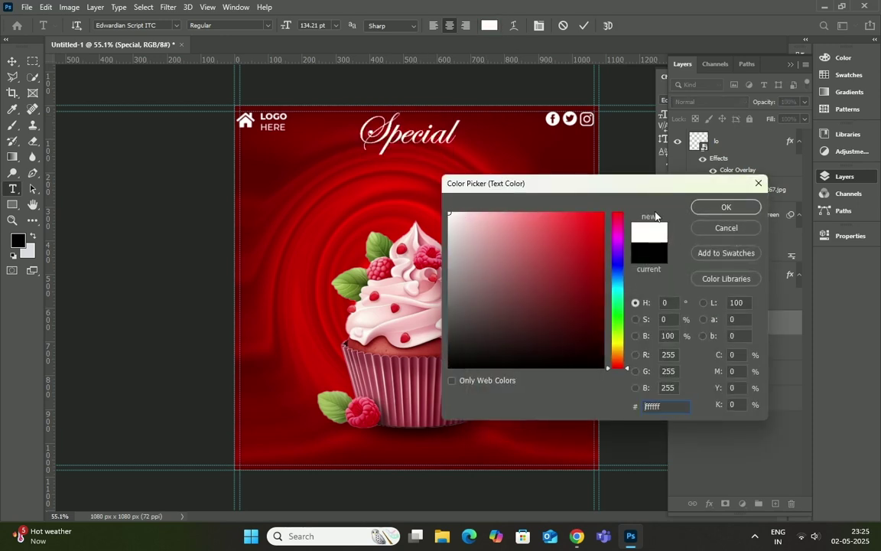
click(708, 207)
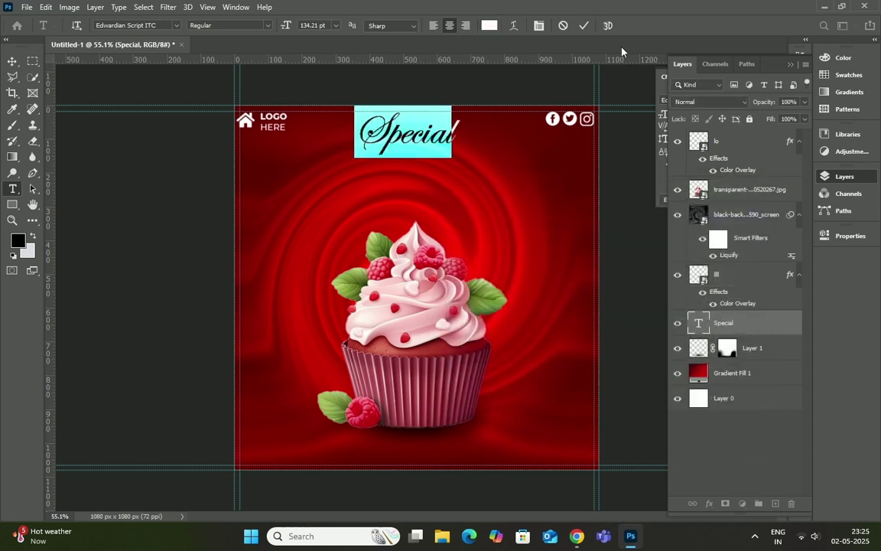
click(583, 26)
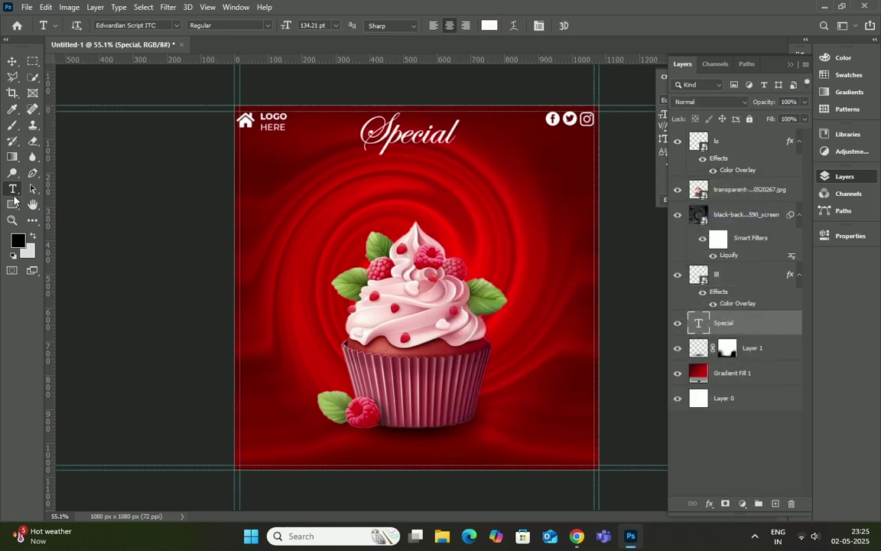
Start a text line below Special and type 'Ice Cream', fixing typos
click(358, 182)
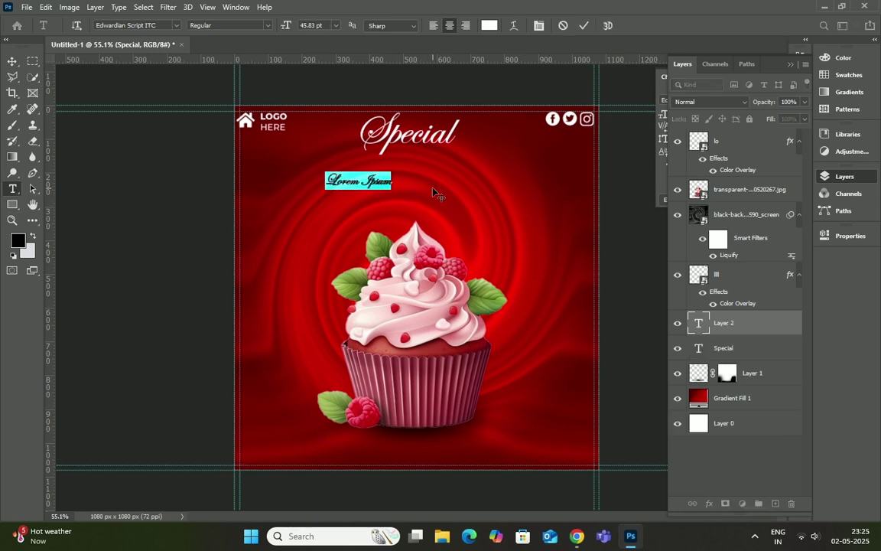
key(BackSpace)
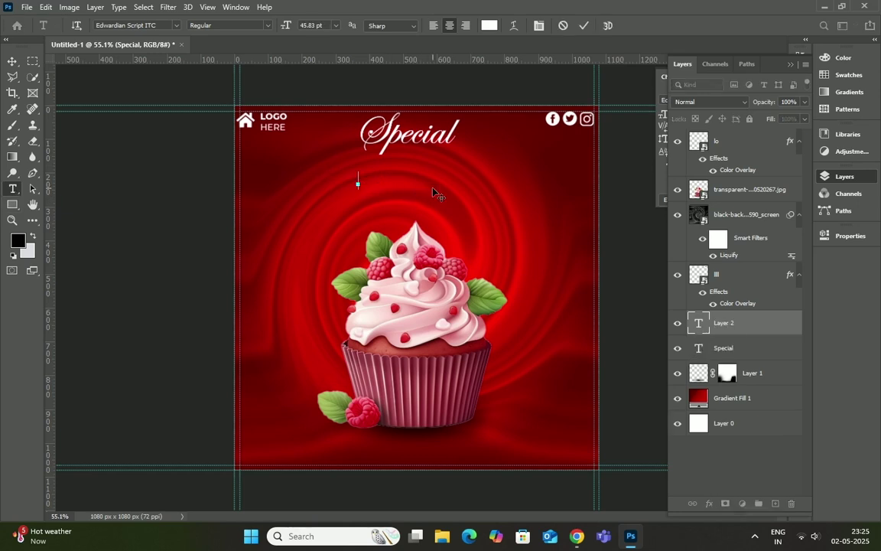
text(ORDER)
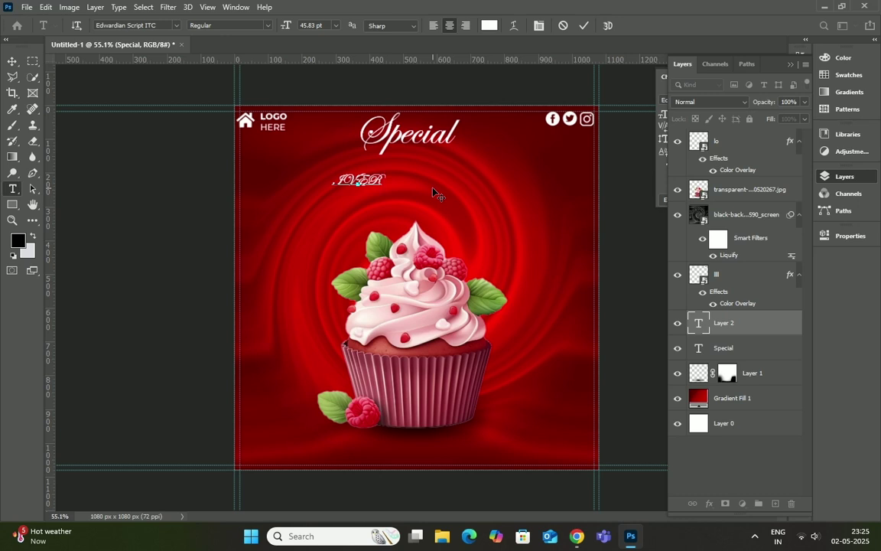
key(BackSpace)
key(BackSpace)
key(BackSpace)
key(BackSpace)
key(BackSpace)
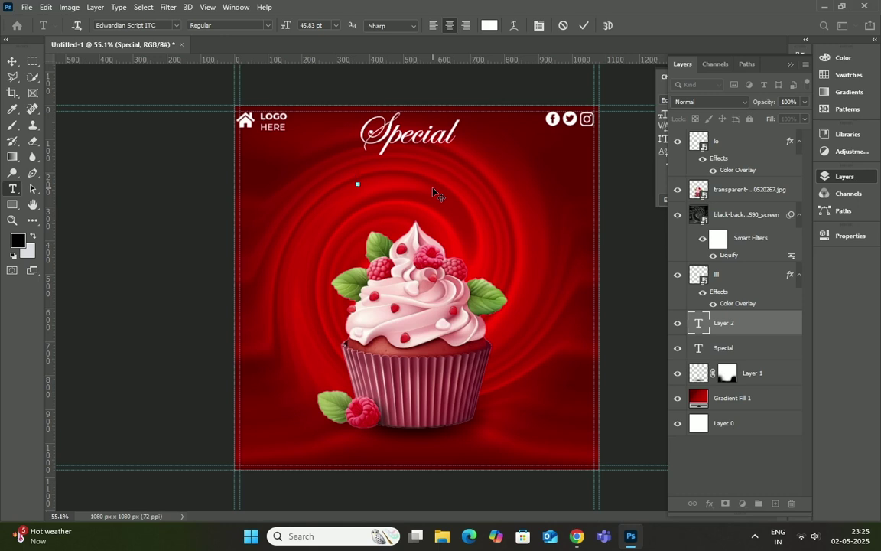
text(L)
key(BackSpace)
text(o)
text(v)
text(e)
text( C)
text(re)
text(am)
Apply the Geometr706 BlkCn BT font to the whole Ice Cream line
key(ctrl+a)
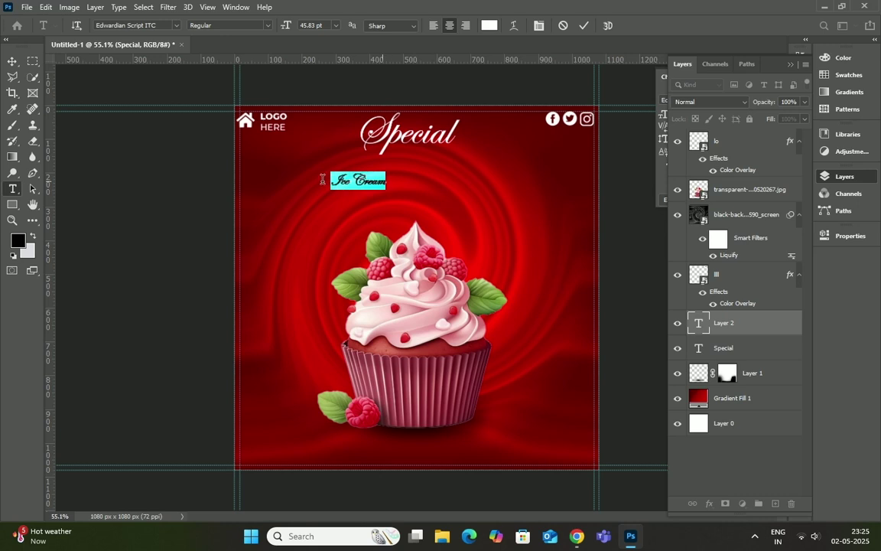
click(157, 26)
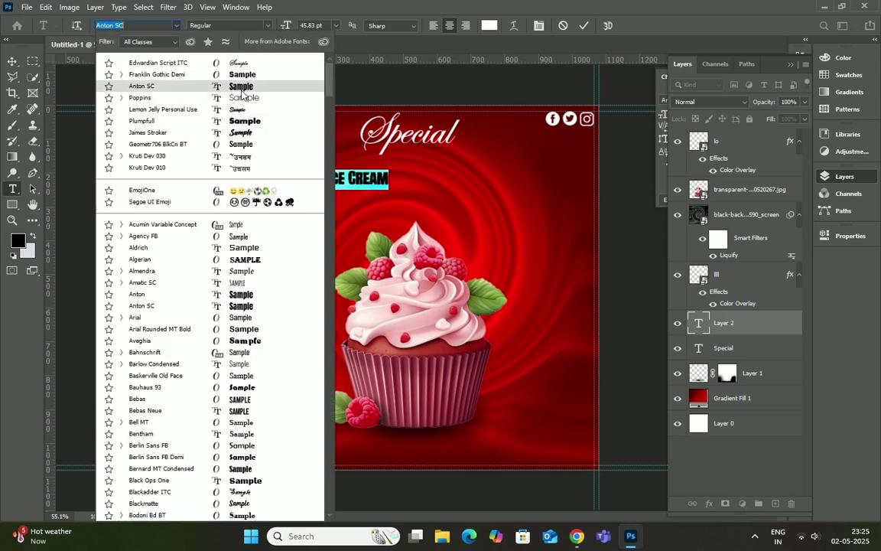
click(244, 146)
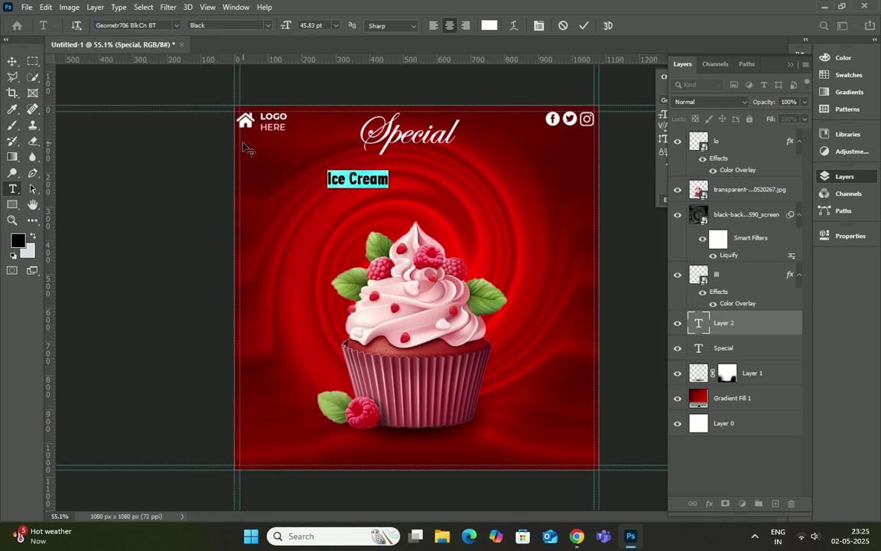
click(584, 25)
Enlarge the Ice Cream heading and centre it to fit the canvas width
key(ctrl+t)
drag(389, 188, 509, 221)
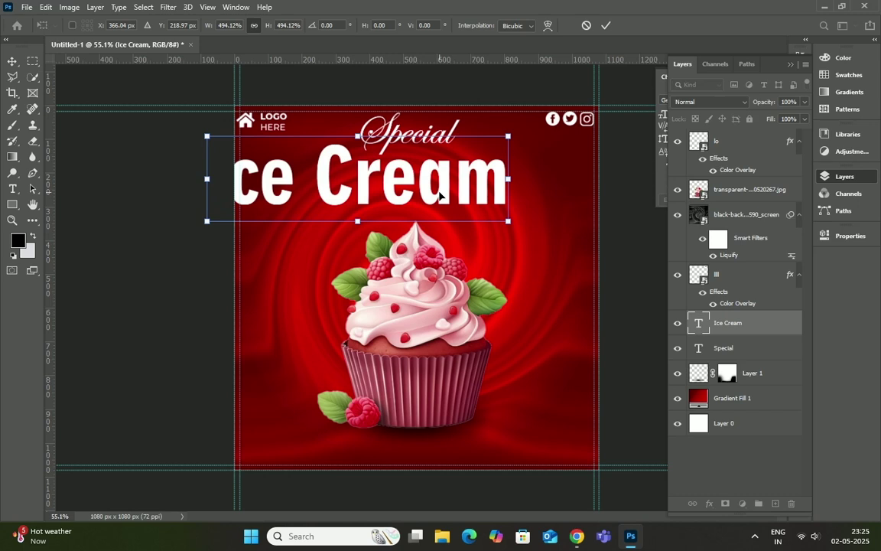
drag(440, 197, 497, 207)
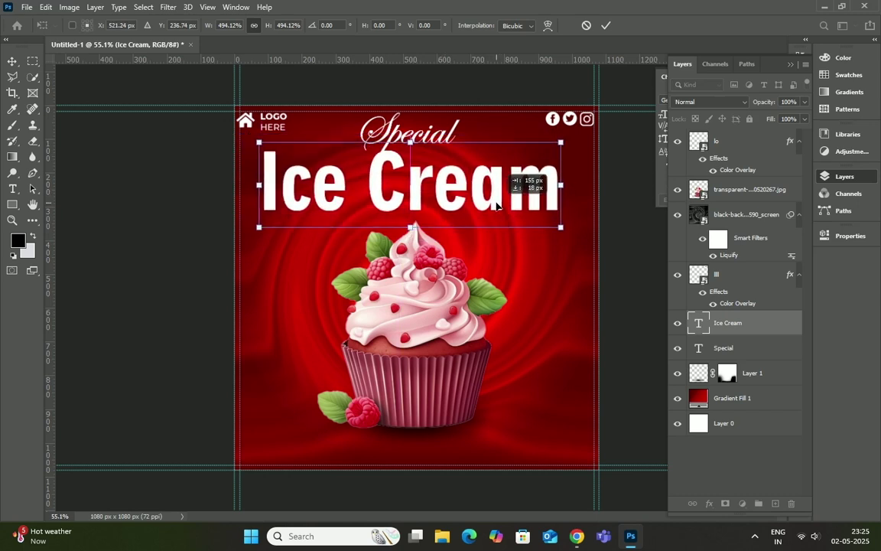
drag(561, 227, 518, 215)
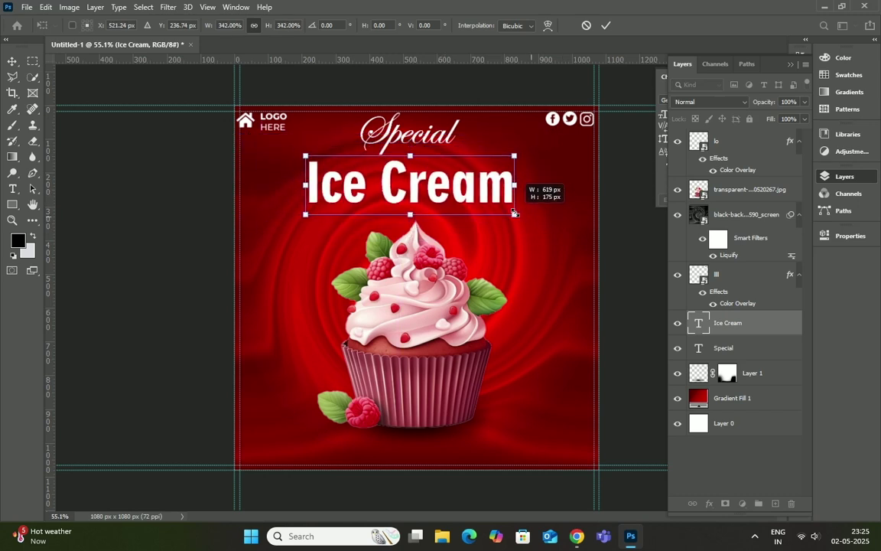
click(606, 26)
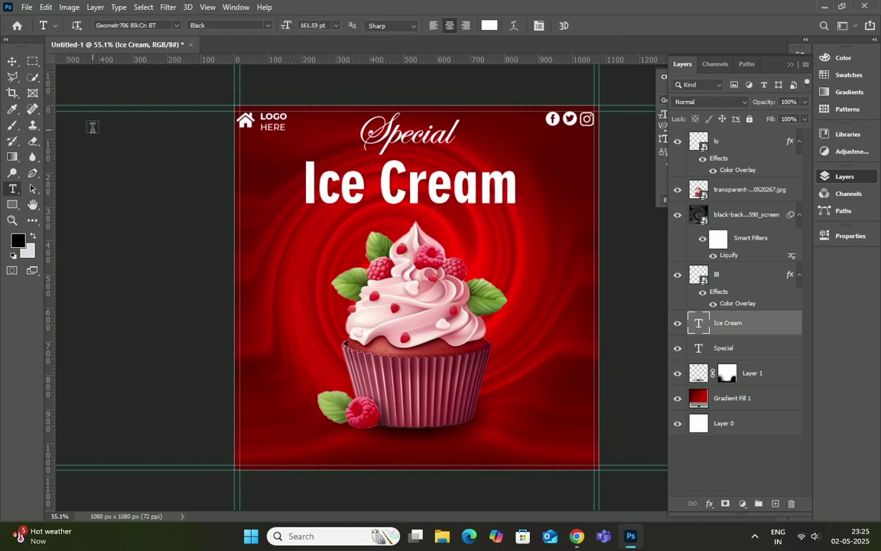
Restyle the Ice Cream text in Lemon Jelly Personal Use
drag(310, 184, 528, 168)
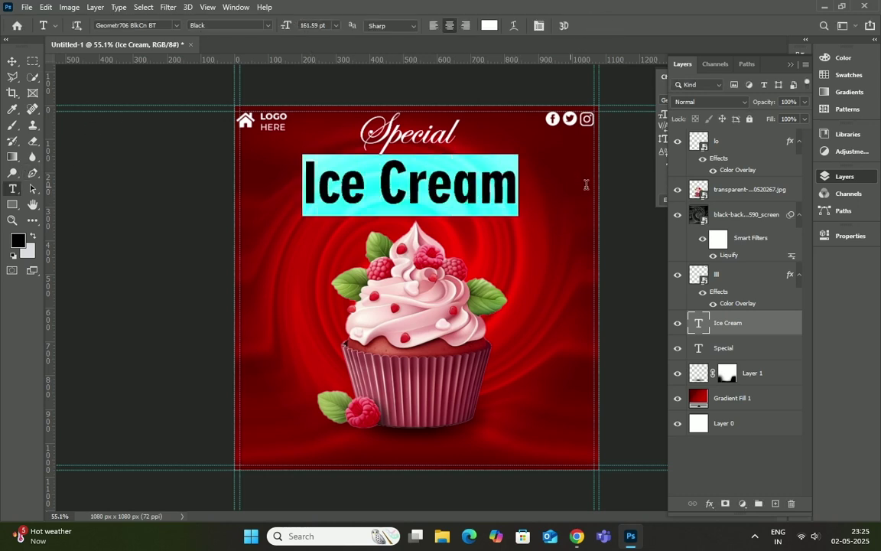
click(176, 25)
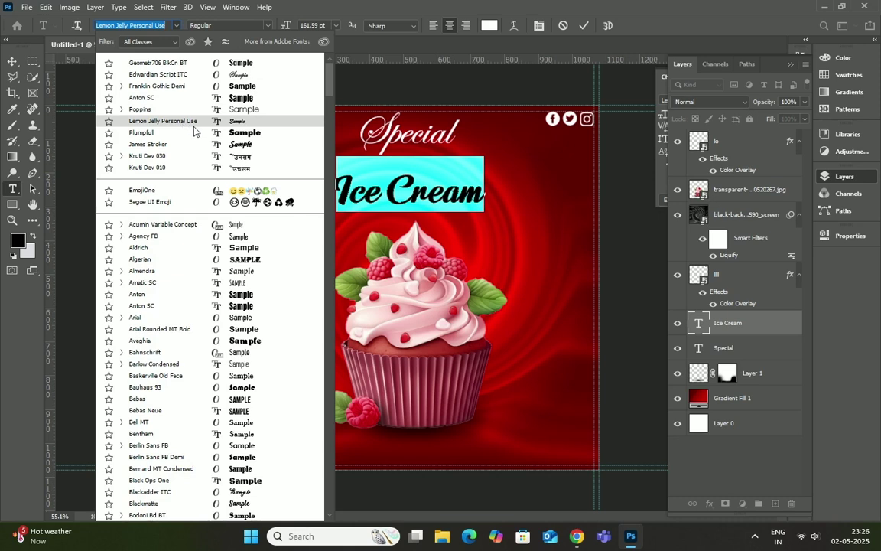
click(194, 128)
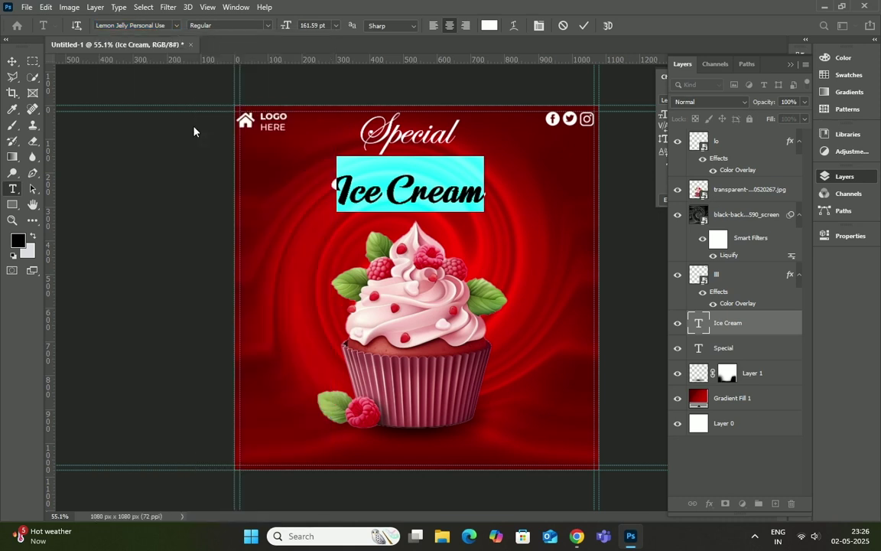
click(584, 25)
Enlarge the heading to about 163% and move it up beneath Special
key(ctrl+t)
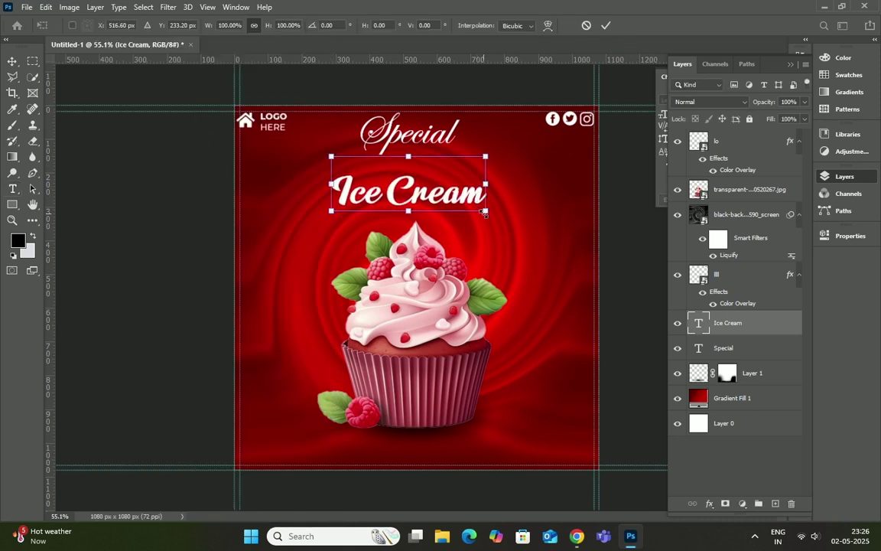
drag(485, 213, 534, 228)
mouse_move(406, 216)
mouse_down()
mouse_move(407, 194)
mouse_move(406, 202)
mouse_up()
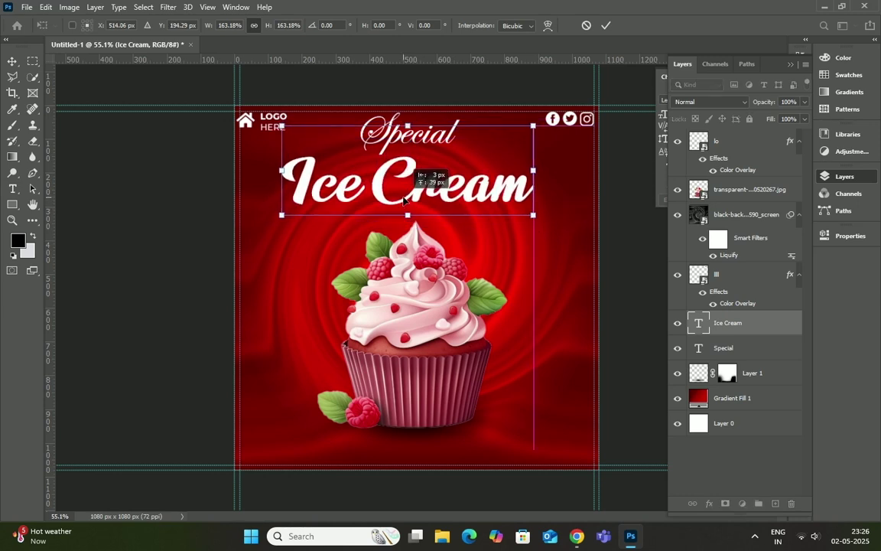
click(604, 26)
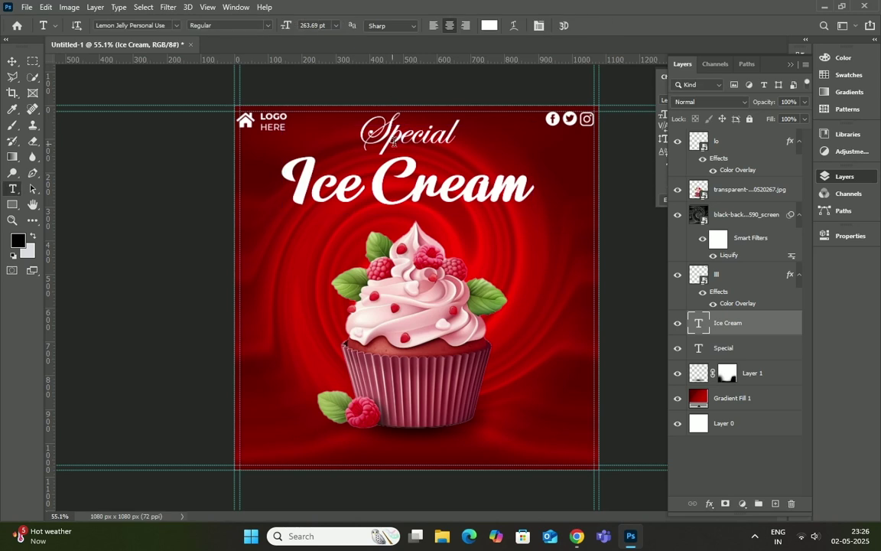
click(12, 61)
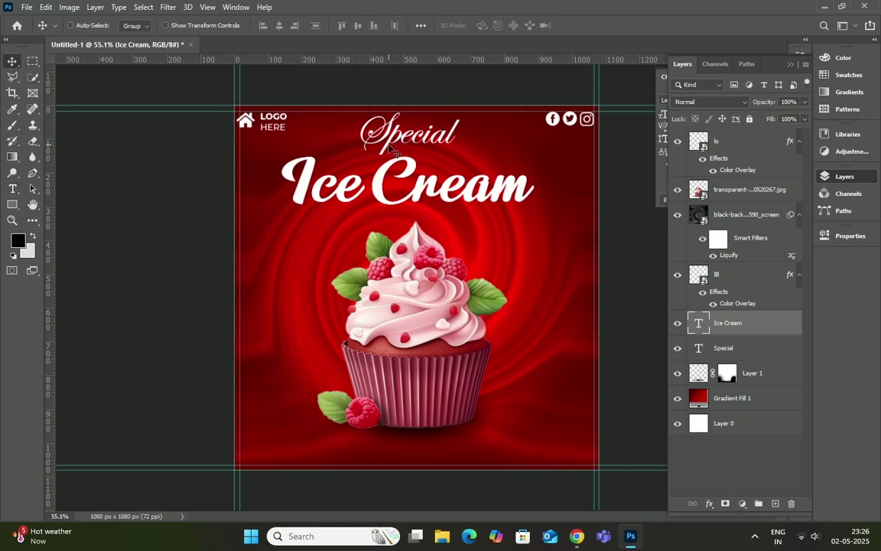
Reduce the Special text to about 80% height
key(ctrl+t)
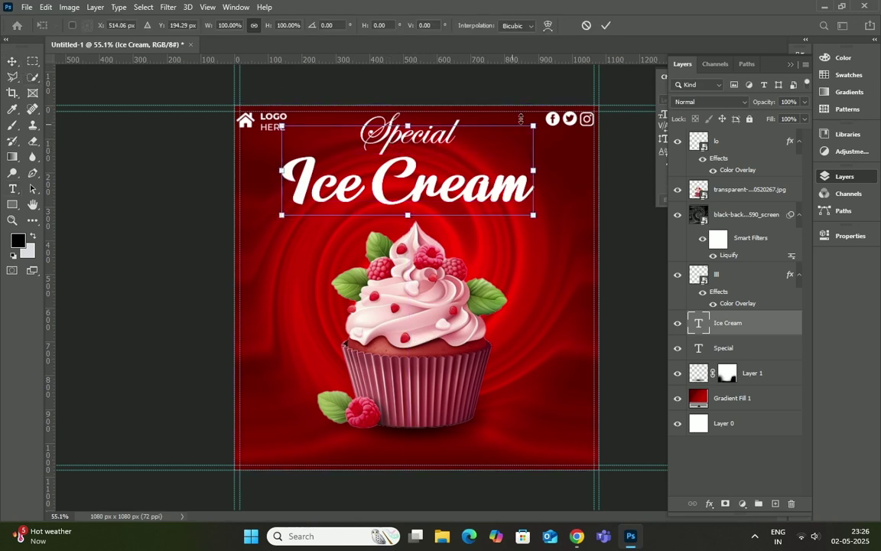
key(Return)
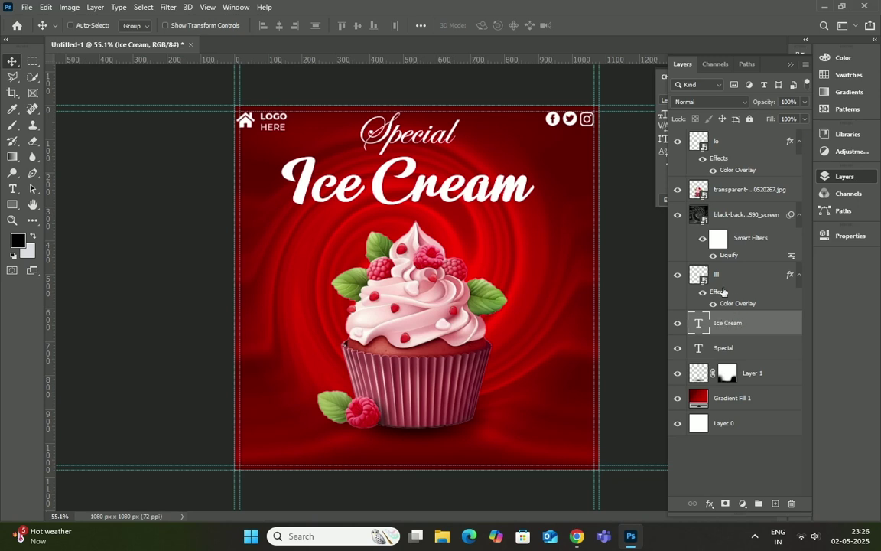
click(723, 348)
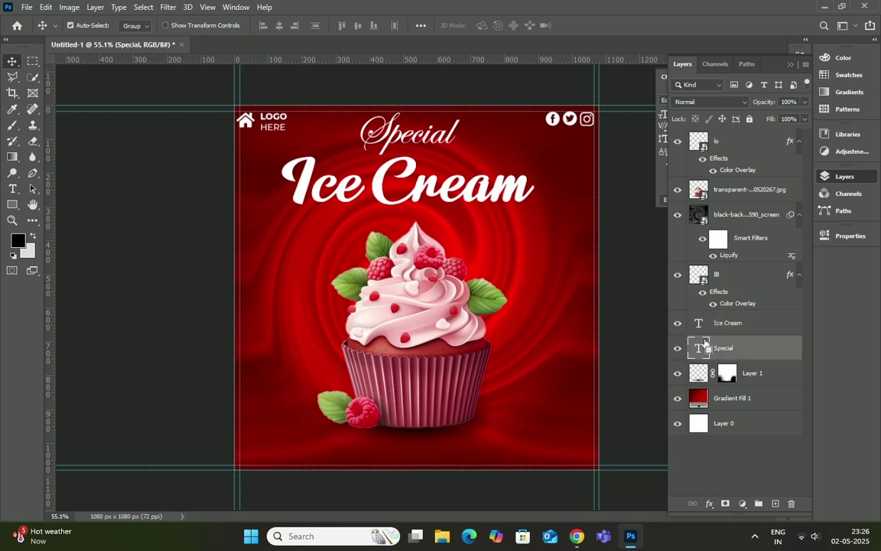
key(ctrl+t)
drag(407, 103, 407, 112)
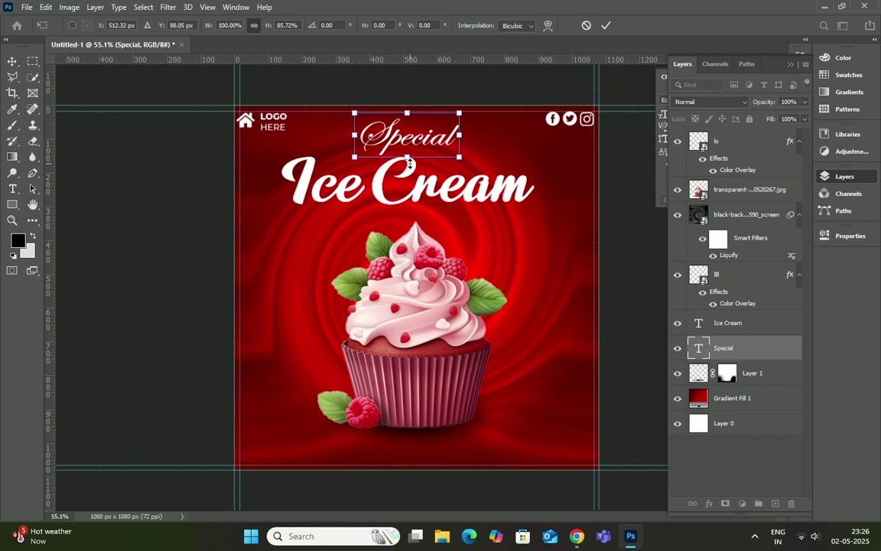
drag(407, 158, 407, 150)
scroll(407, 150, up, 3)
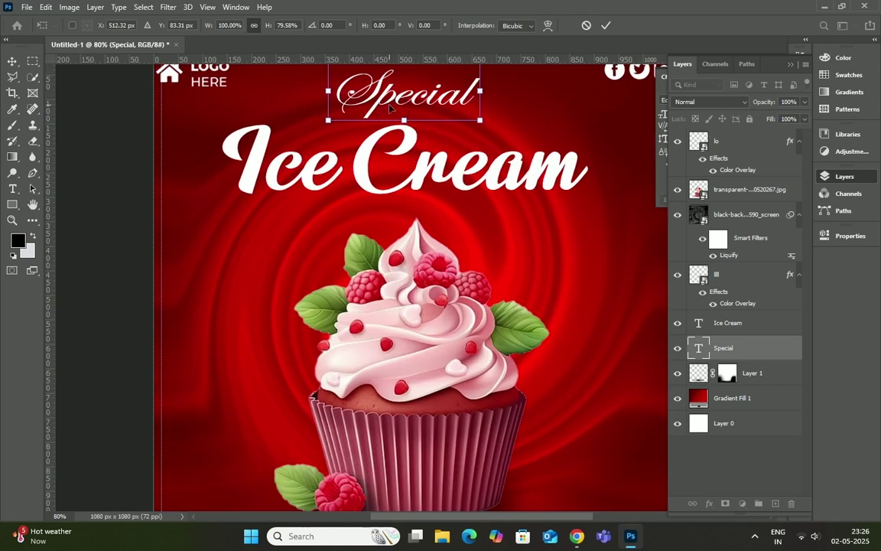
click(606, 25)
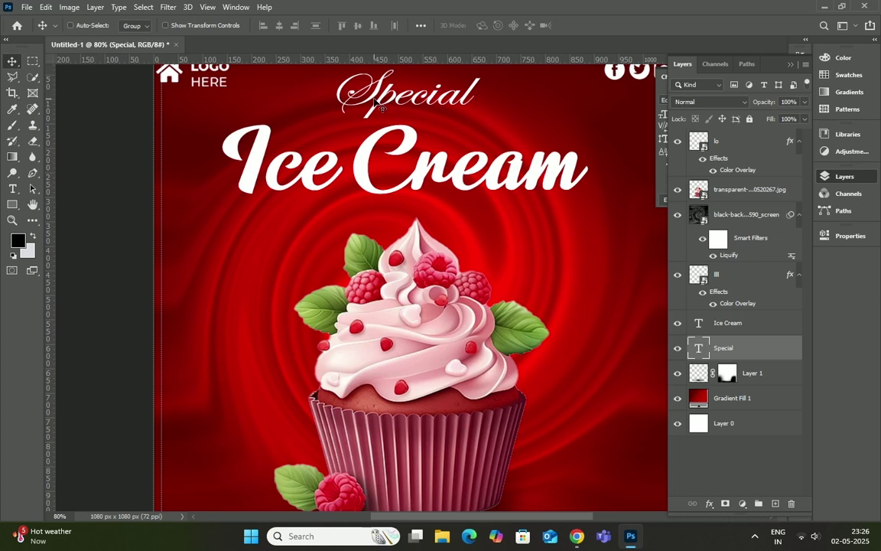
Move Special about 18 px so it sits centred above Ice Cream
drag(381, 106, 395, 111)
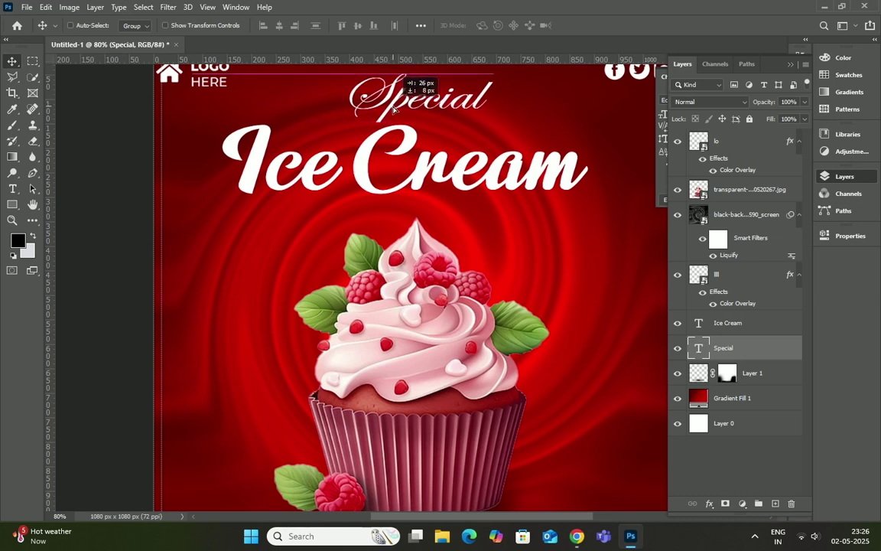
scroll(394, 111, down, 1)
scroll(413, 123, down, 1)
scroll(438, 137, down, 1)
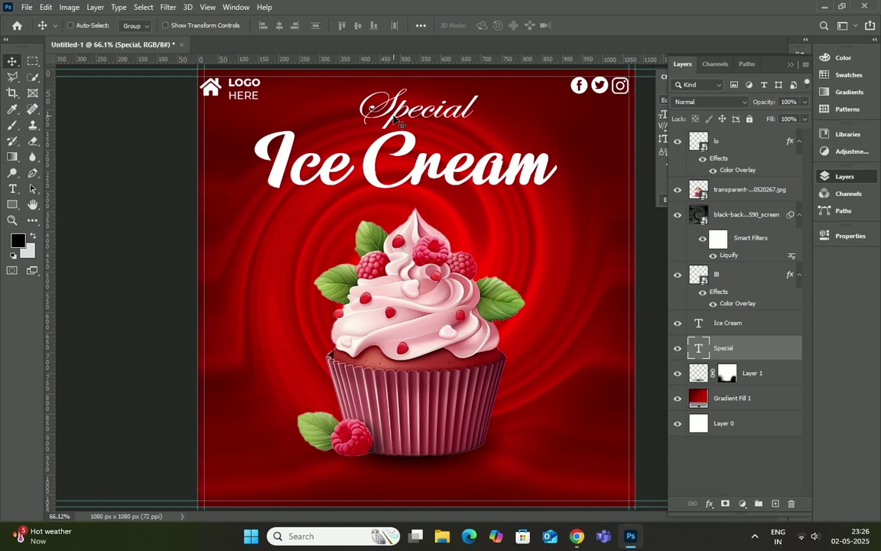
drag(398, 119, 402, 119)
scroll(337, 187, down, 2)
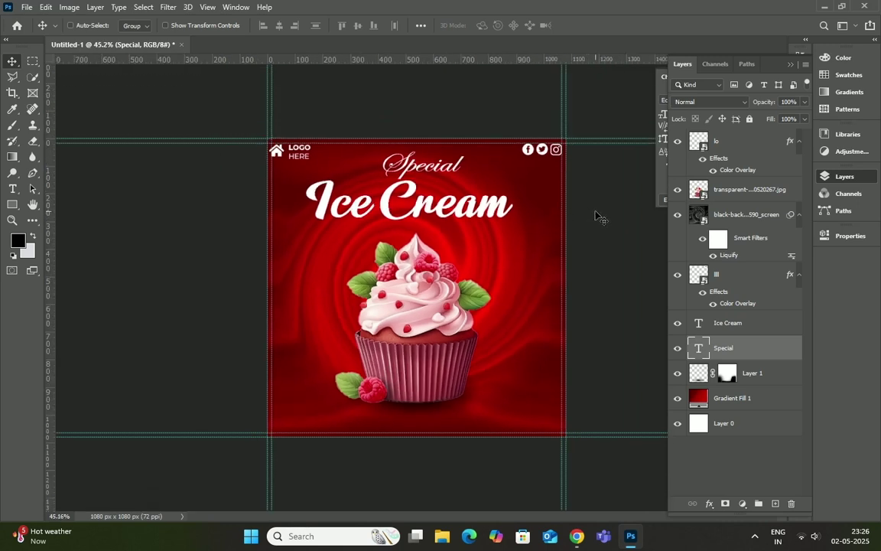
scroll(428, 275, up, 1)
scroll(425, 283, up, 1)
scroll(459, 291, down, 2)
scroll(479, 298, down, 1)
scroll(479, 298, up, 1)
scroll(479, 297, up, 1)
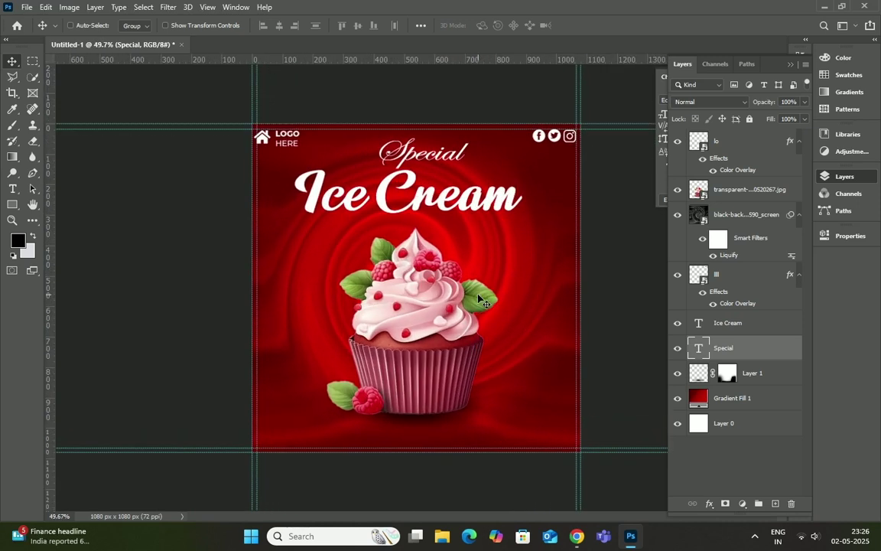
scroll(479, 297, up, 1)
scroll(479, 298, down, 2)
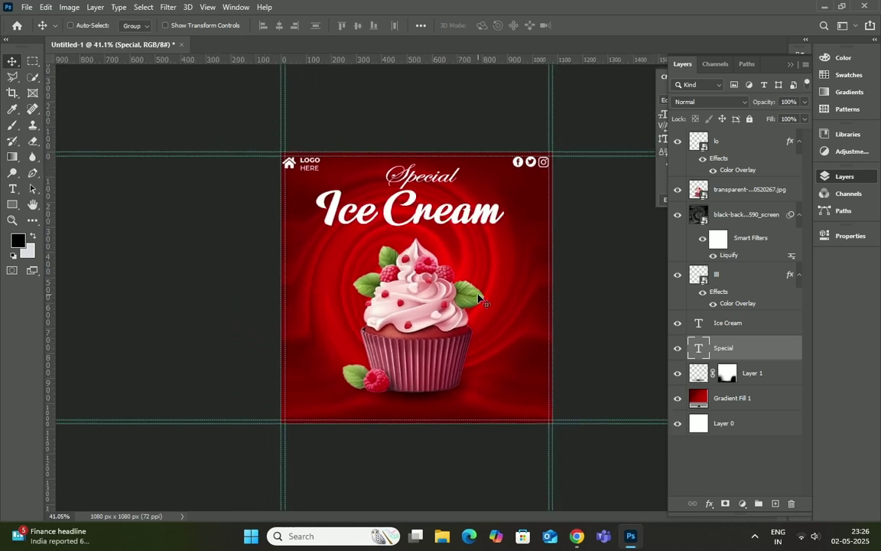
scroll(479, 297, up, 1)
scroll(479, 298, up, 1)
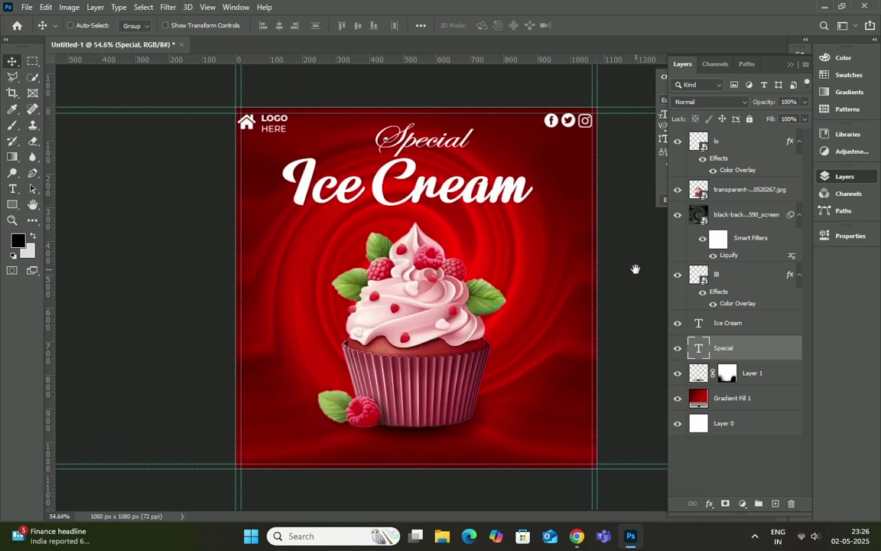
Place the strawberry image as an embedded layer, shrink it and bring it to the top
click(25, 7)
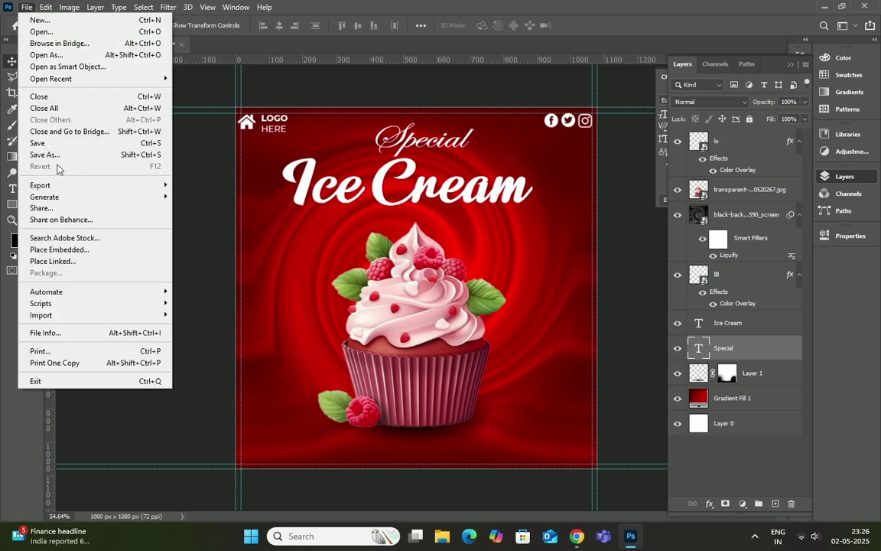
click(72, 261)
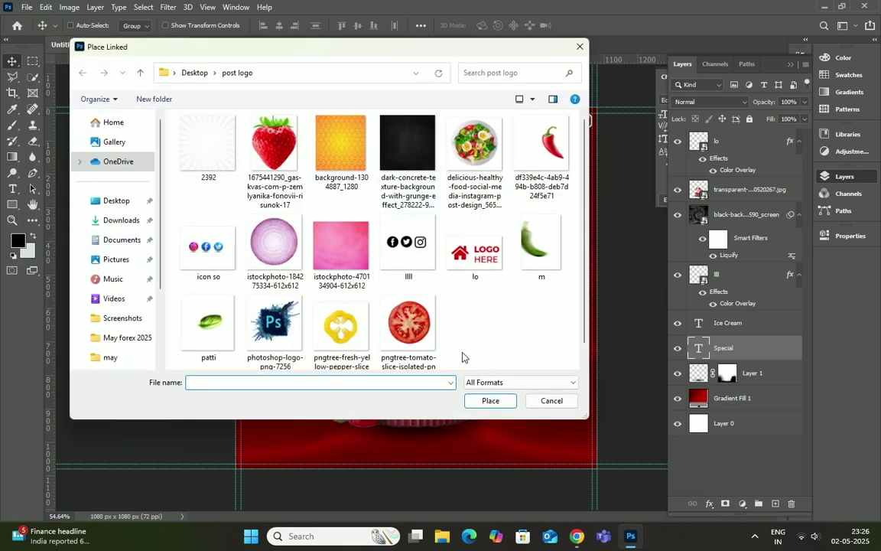
click(533, 405)
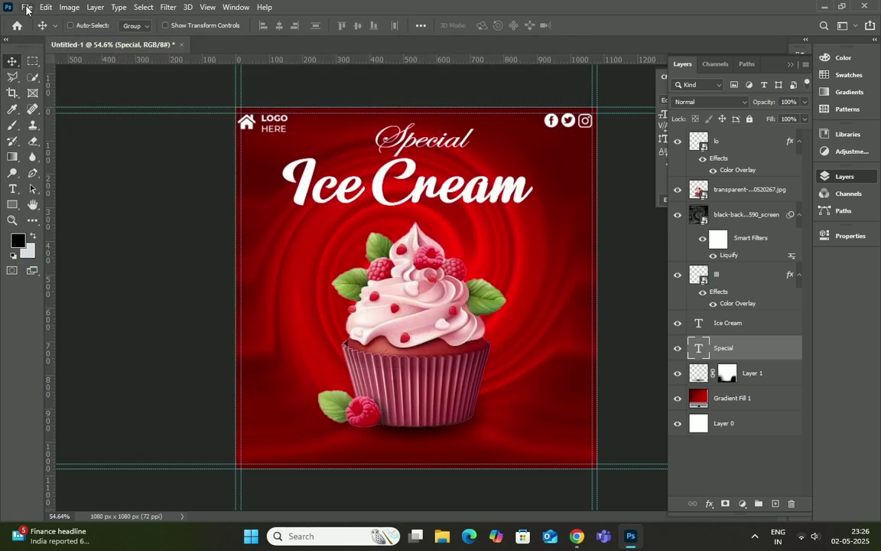
click(26, 8)
click(59, 250)
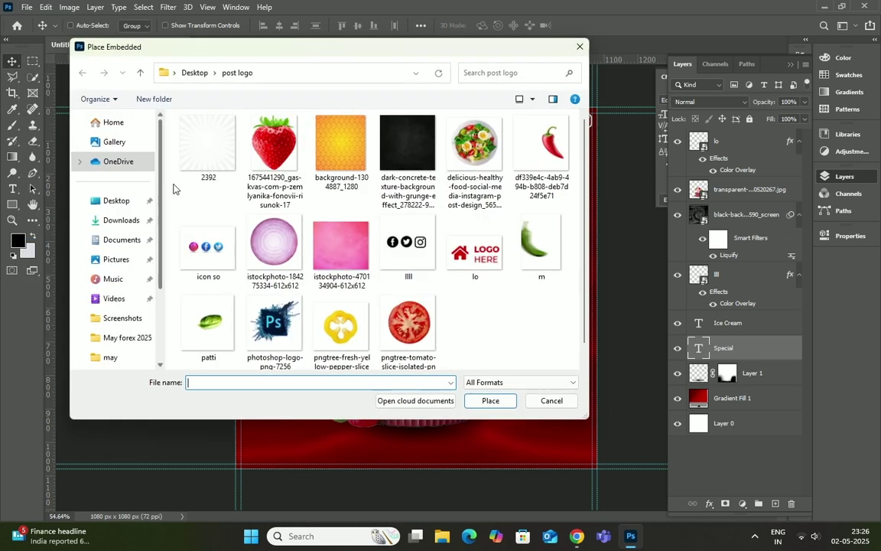
click(276, 153)
click(487, 401)
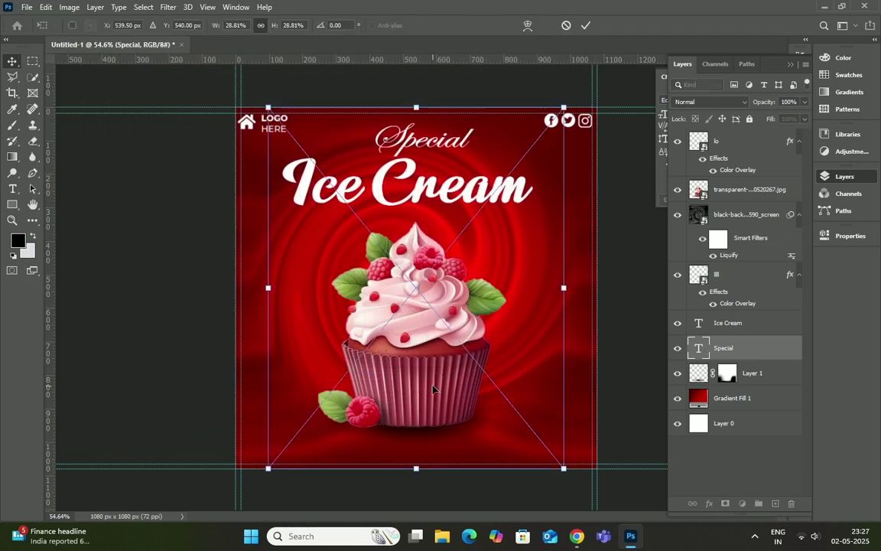
drag(563, 467, 502, 393)
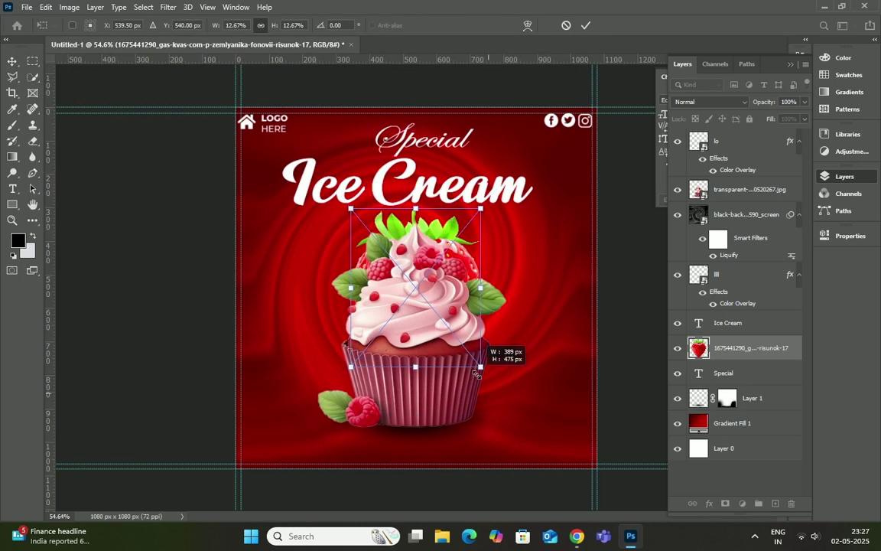
drag(482, 266, 483, 249)
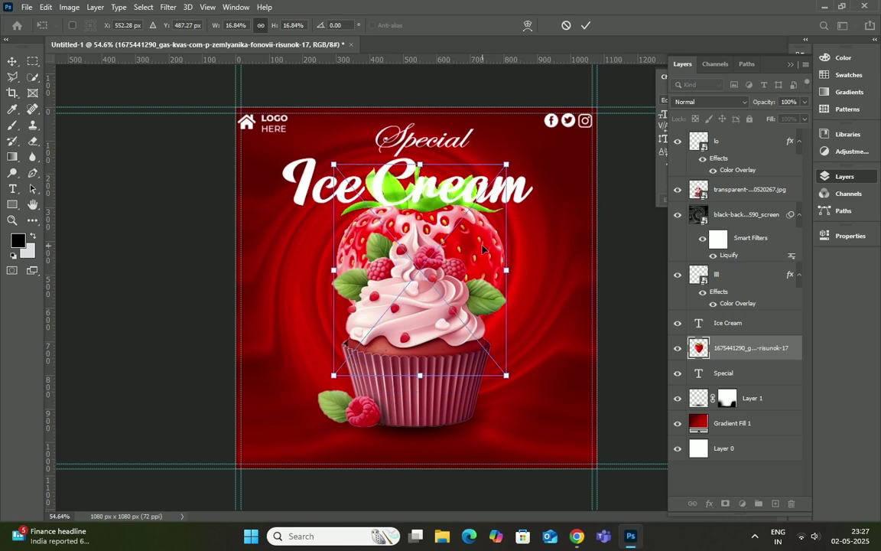
key(Return)
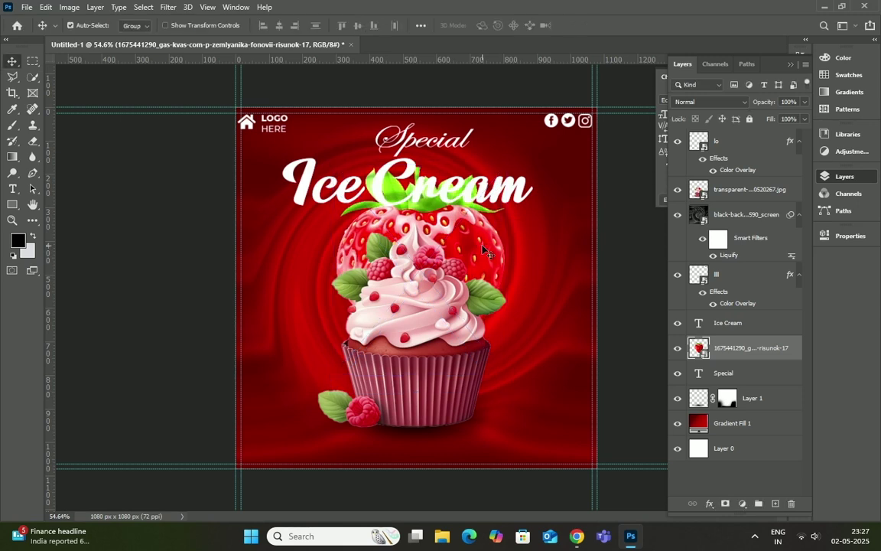
key(ctrl+shift+bracketright)
Scale the strawberry to about 2.52%, tilt it −36.97° and move it upper left
key(t)
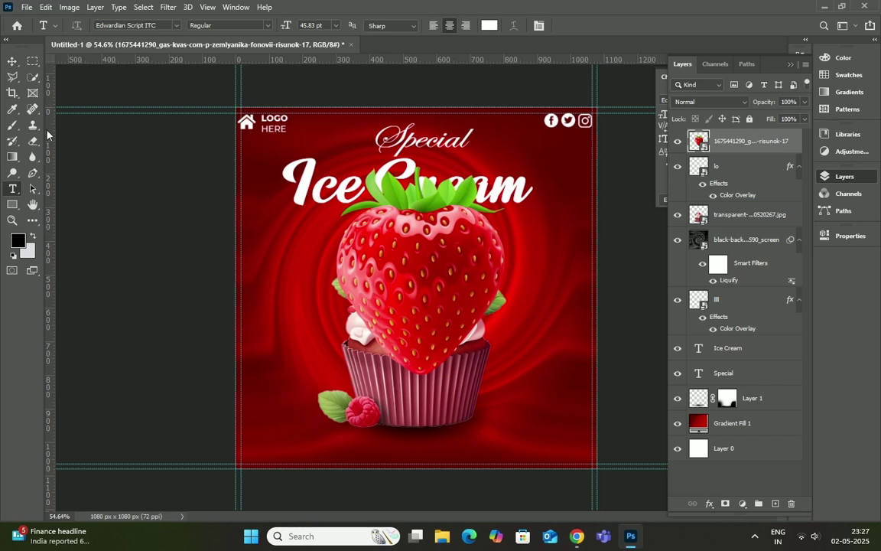
key(ctrl+t)
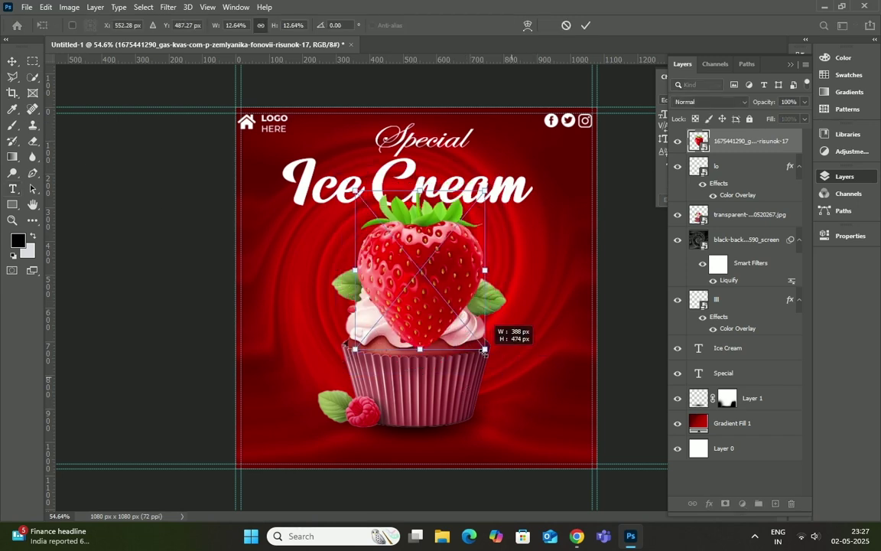
drag(507, 375, 453, 310)
drag(463, 218, 391, 207)
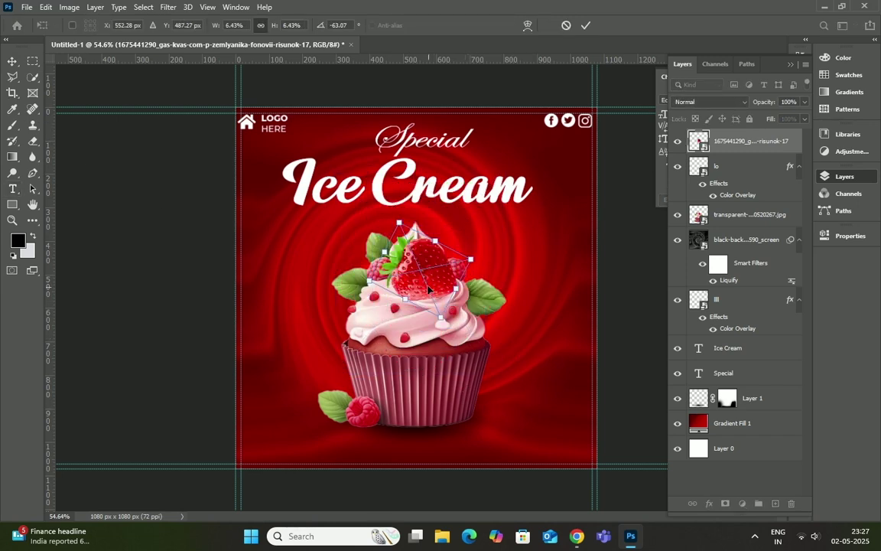
drag(393, 241, 271, 232)
mouse_move(347, 239)
mouse_down()
mouse_move(317, 246)
mouse_move(327, 255)
mouse_move(314, 227)
mouse_up()
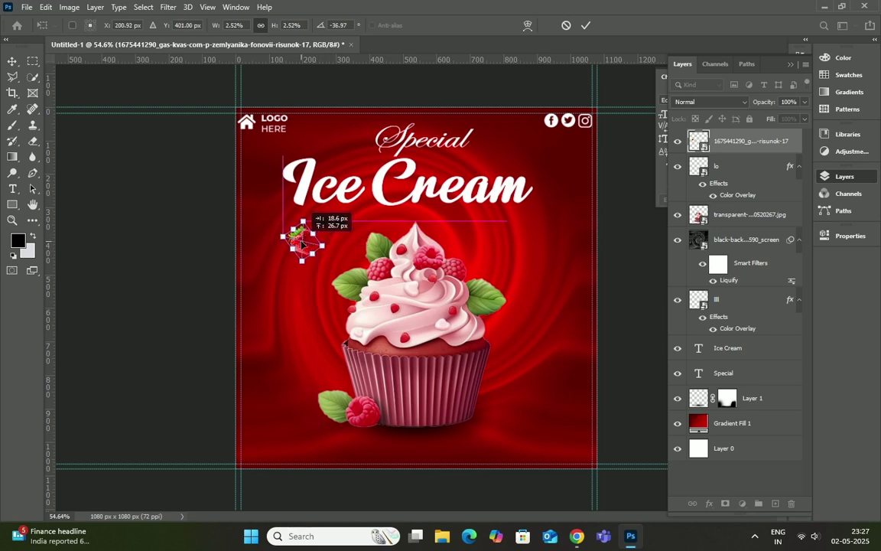
click(586, 25)
Apply a Gaussian Blur smart filter to the strawberry
click(168, 7)
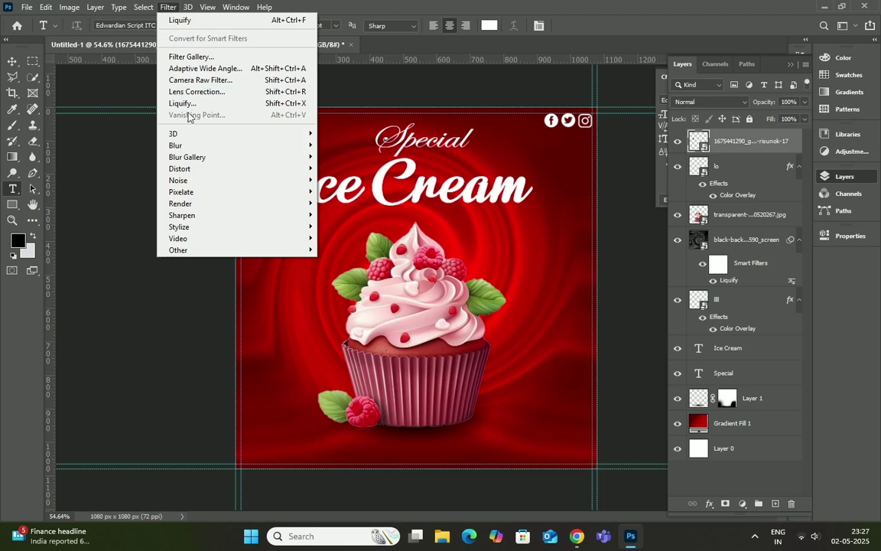
click(191, 78)
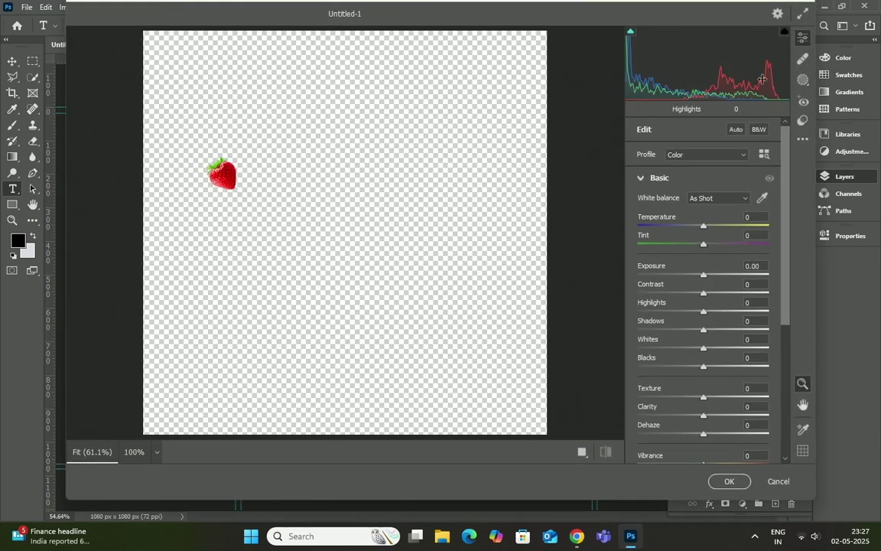
click(779, 481)
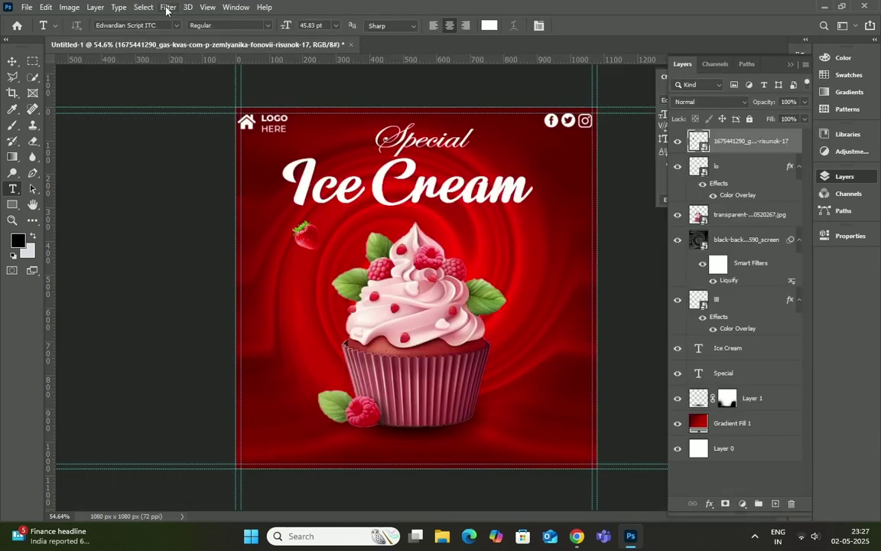
click(167, 8)
click(337, 191)
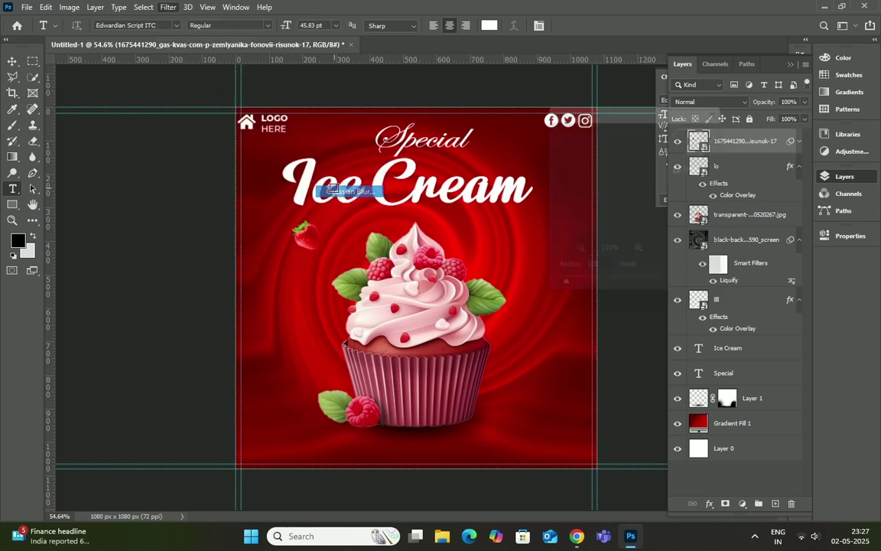
click(583, 297)
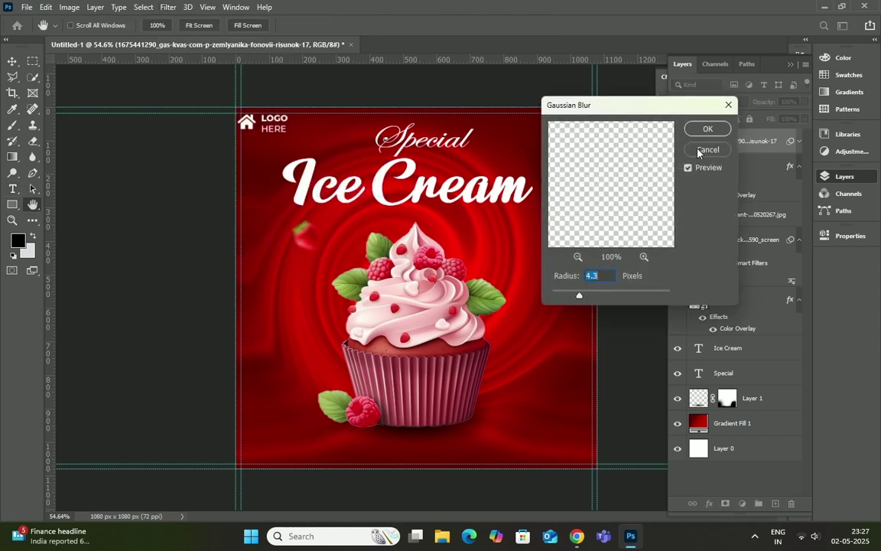
click(708, 128)
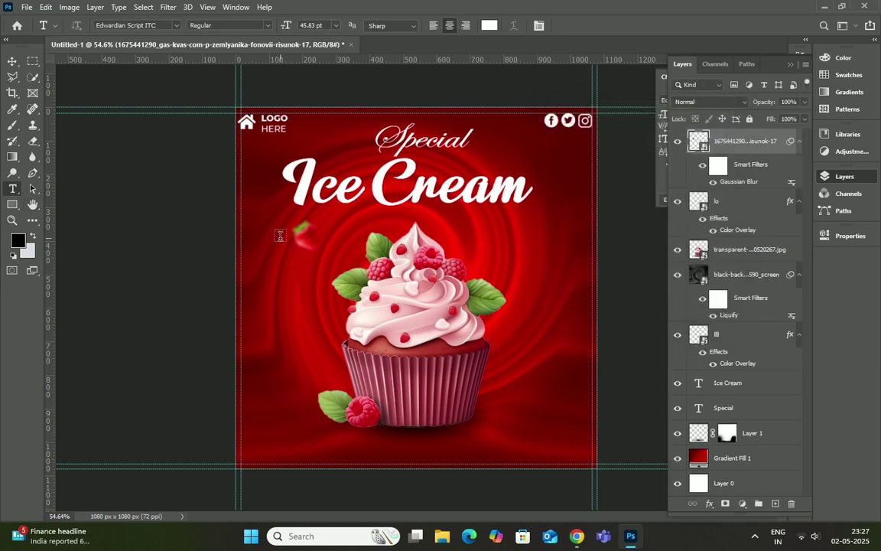
Alt-drag a copy of the blurred strawberry to the cupcake's lower right
click(12, 61)
drag(304, 235, 561, 396)
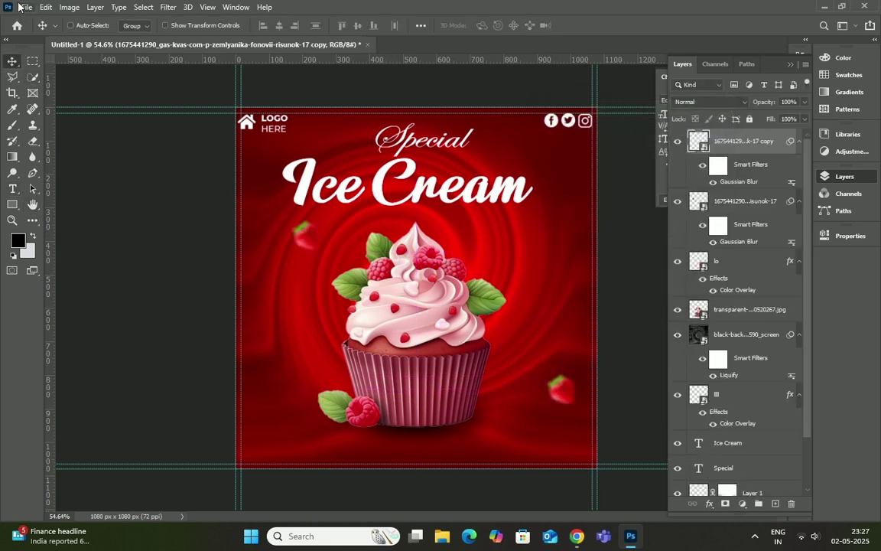
click(26, 7)
Place the green leaf image from Downloads and shrink it beside the heading at upper right
click(57, 248)
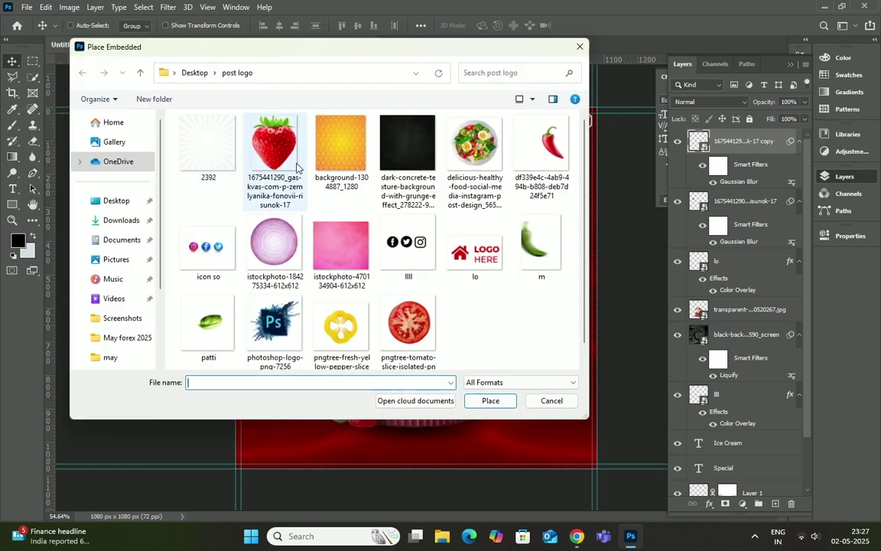
scroll(222, 310, down, 1)
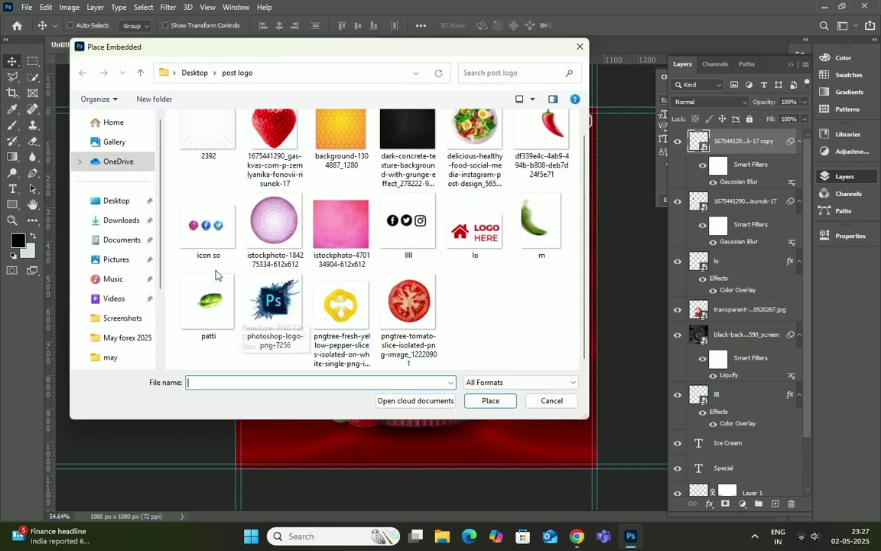
click(123, 221)
scroll(431, 242, down, 3)
scroll(430, 243, down, 5)
scroll(431, 243, down, 5)
scroll(431, 244, down, 5)
scroll(431, 245, down, 5)
scroll(430, 247, down, 1)
scroll(430, 246, down, 5)
scroll(383, 260, down, 5)
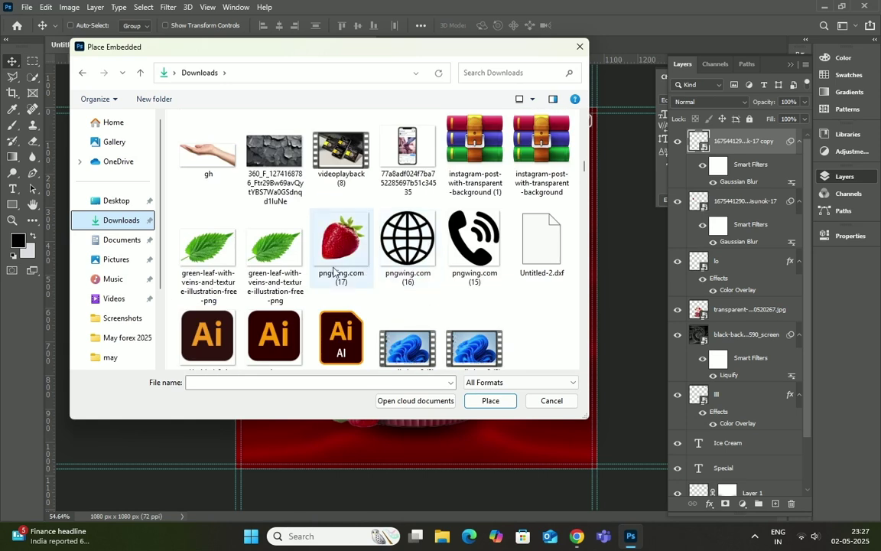
click(208, 249)
click(491, 400)
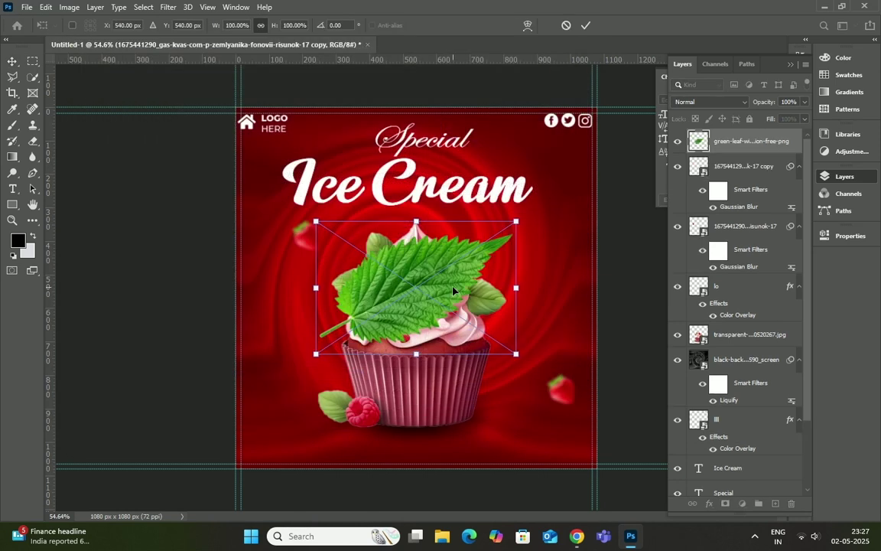
mouse_move(517, 219)
mouse_down()
mouse_move(453, 265)
mouse_move(441, 327)
mouse_up()
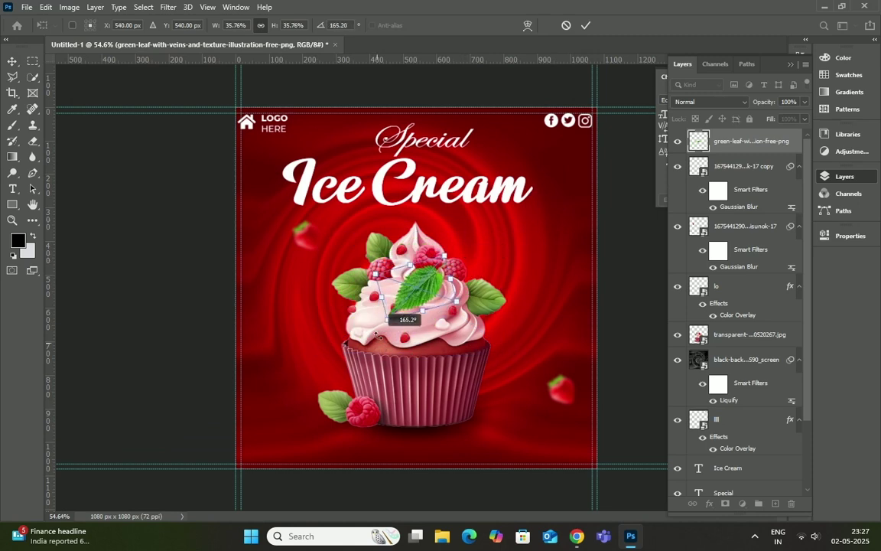
mouse_move(455, 303)
mouse_down()
mouse_move(420, 296)
mouse_move(530, 231)
mouse_up()
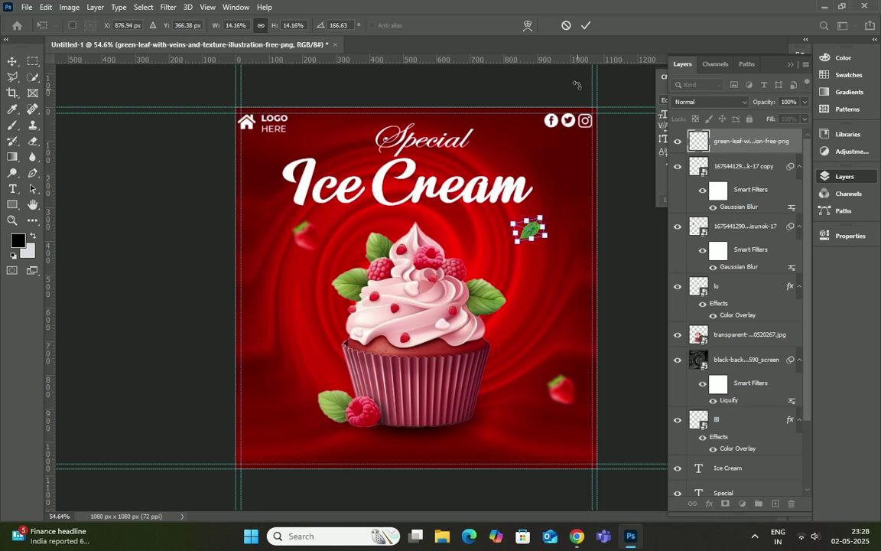
click(583, 28)
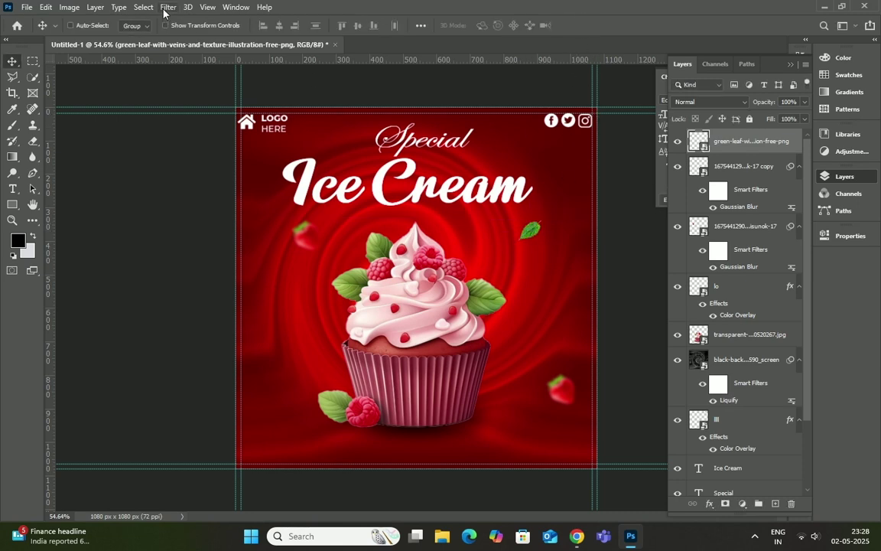
Apply Gaussian Blur to the leaf and duplicate it to the left of the cupcake
click(169, 7)
mouse_move(206, 182)
click(321, 191)
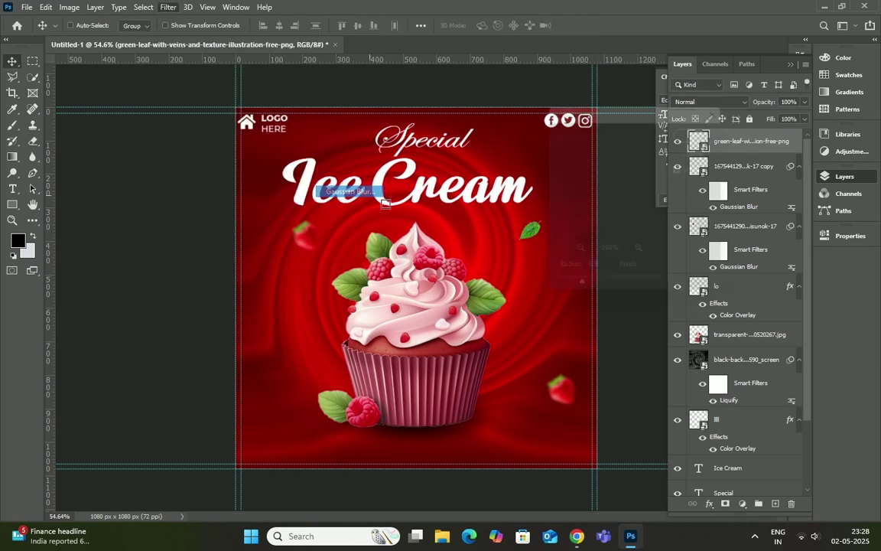
click(707, 130)
mouse_move(476, 212)
mouse_down()
mouse_move(308, 348)
mouse_move(308, 340)
mouse_up()
scroll(452, 325, up, 1)
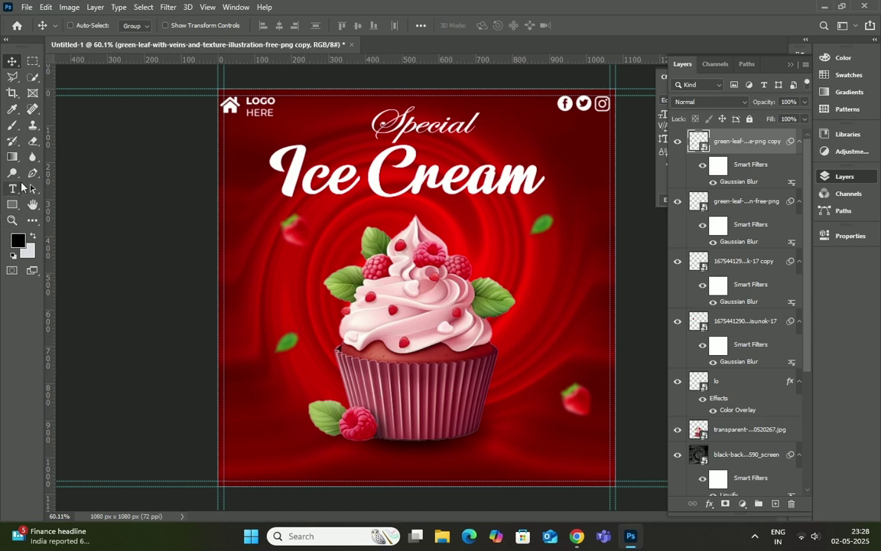
click(13, 204)
Draw a white 68 px phone custom shape and set it in the bottom-left corner
click(69, 263)
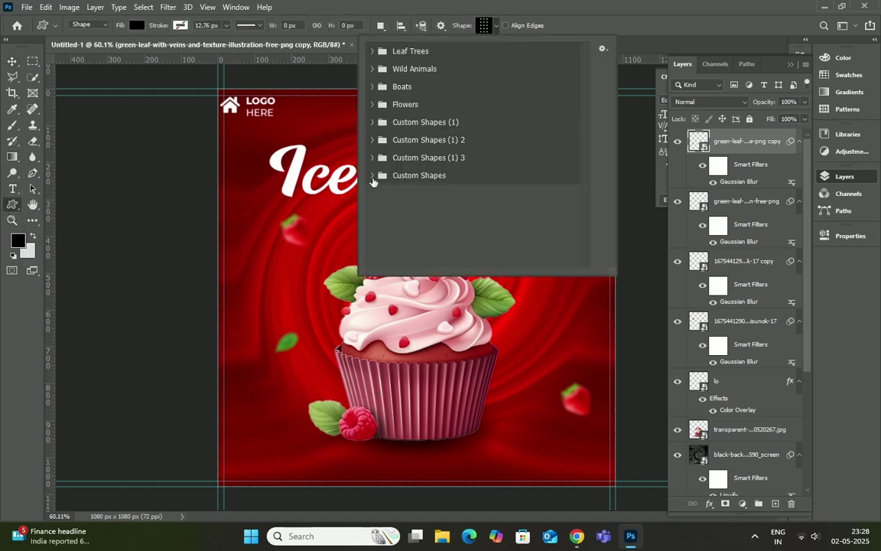
click(372, 176)
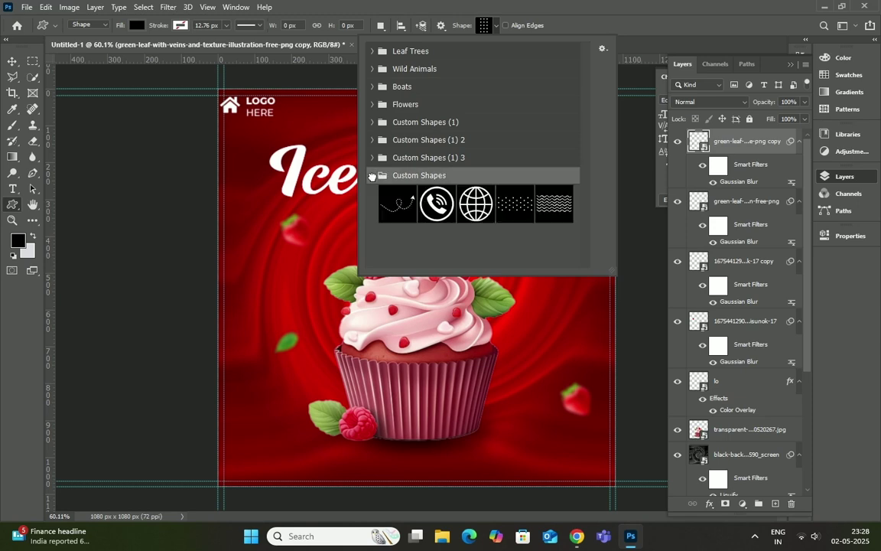
click(437, 208)
drag(233, 437, 267, 468)
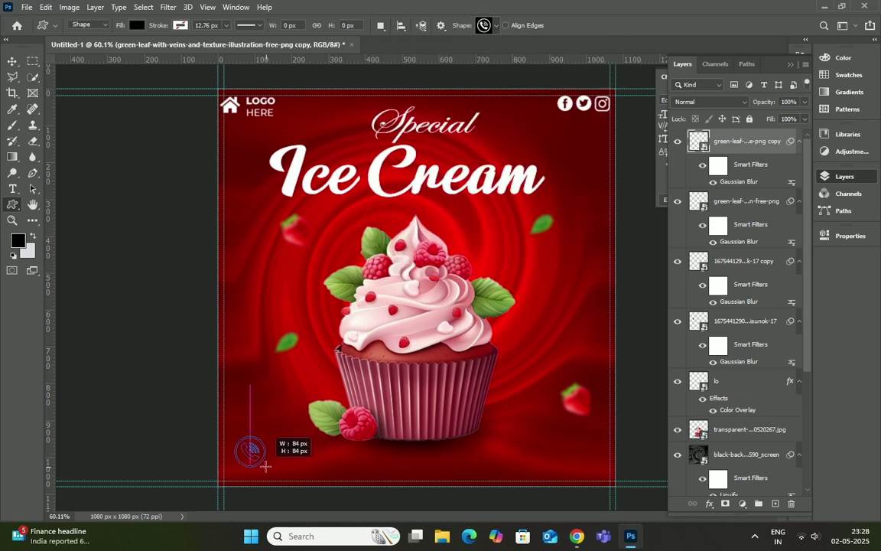
drag(268, 468, 265, 462)
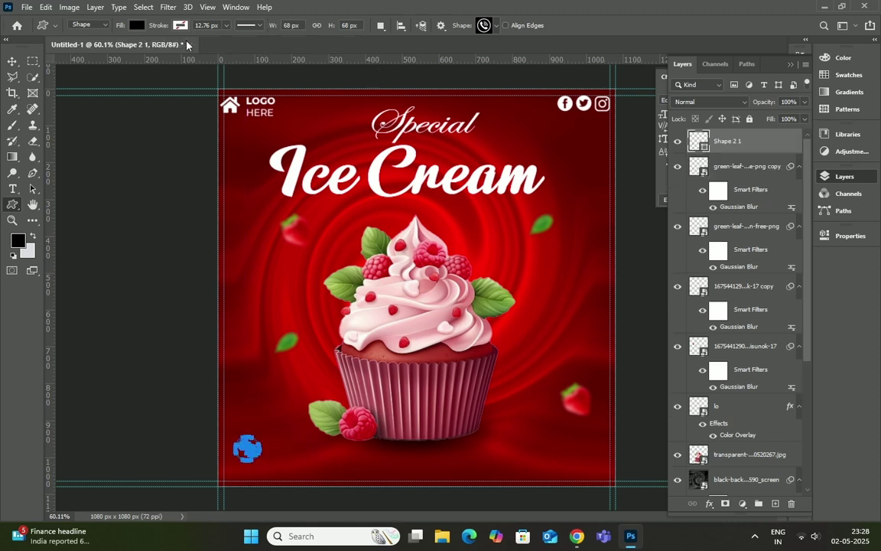
click(138, 26)
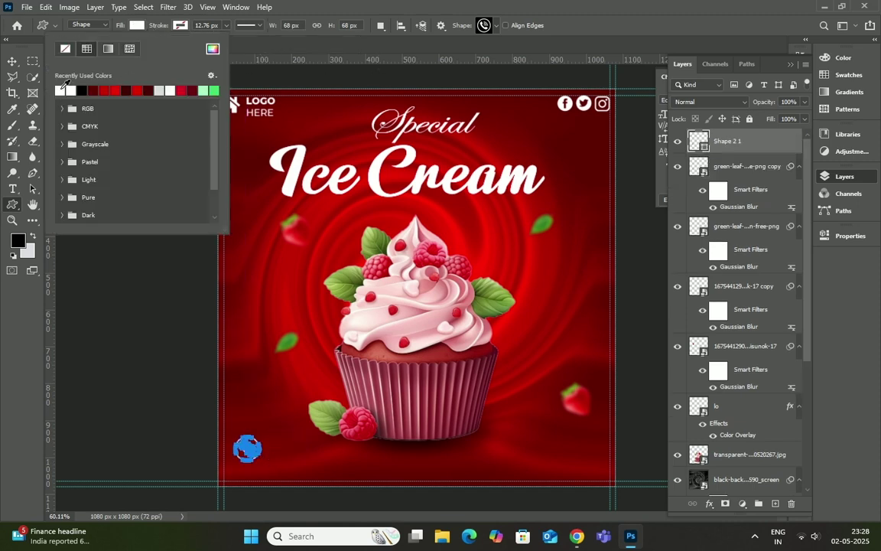
click(11, 61)
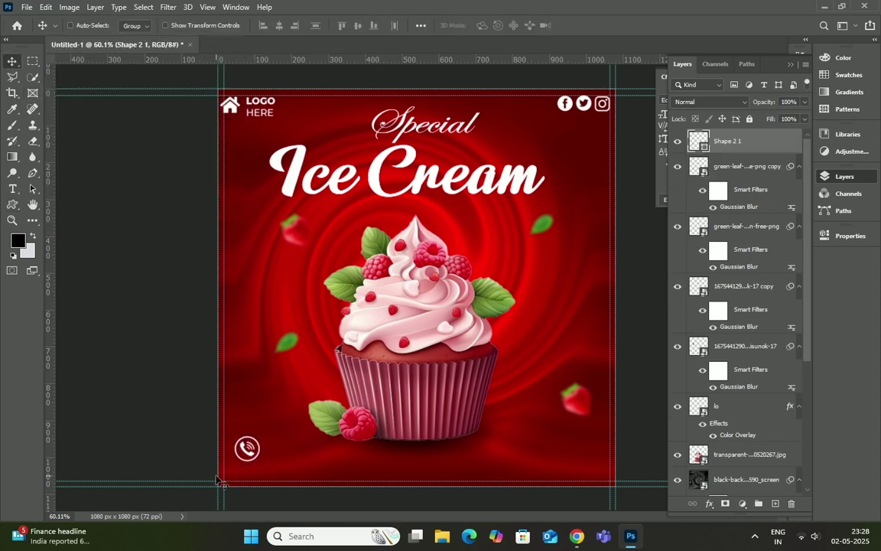
drag(250, 448, 240, 472)
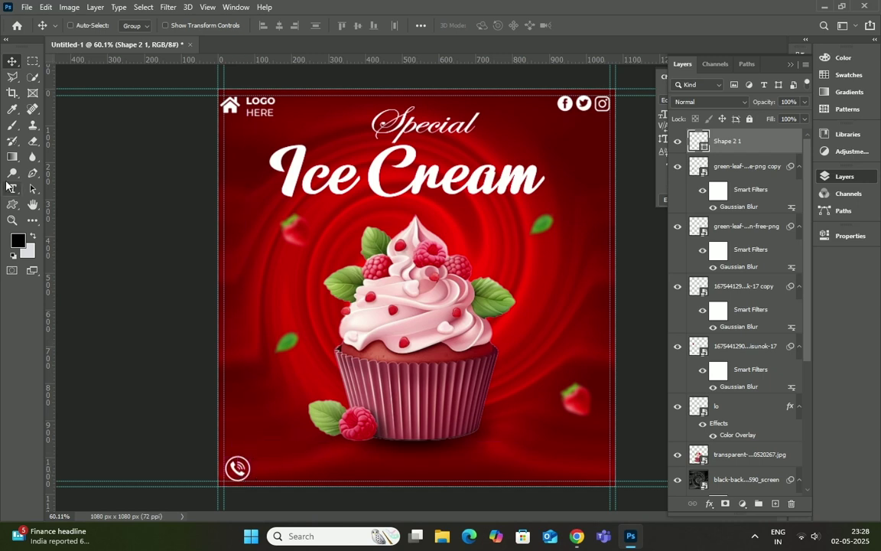
click(13, 188)
Type the phone number in a new text box next to the phone icon
click(274, 472)
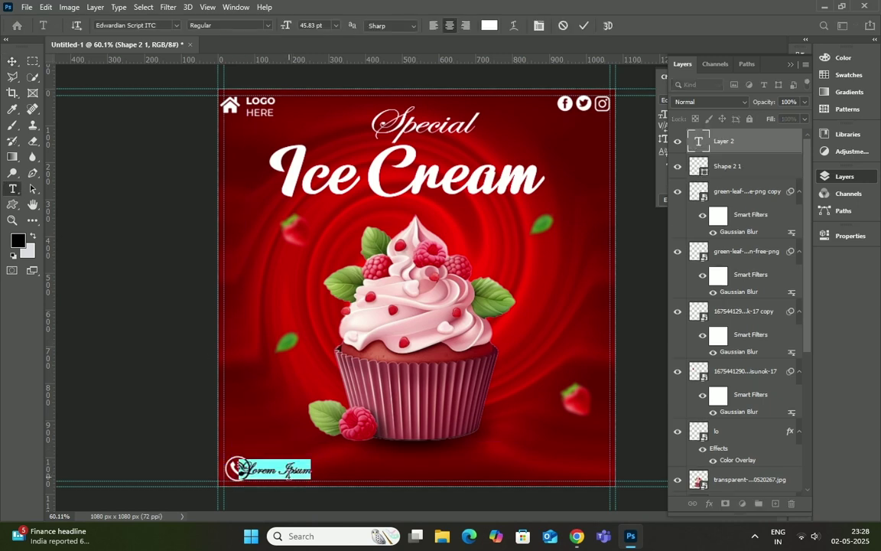
key(BackSpace)
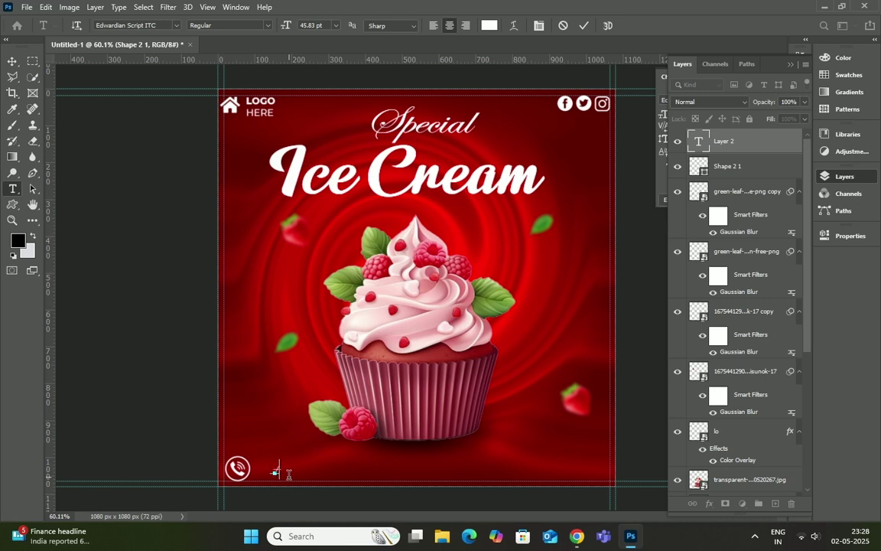
text(+00)
text( 1)
key(BackSpace)
text(1 )
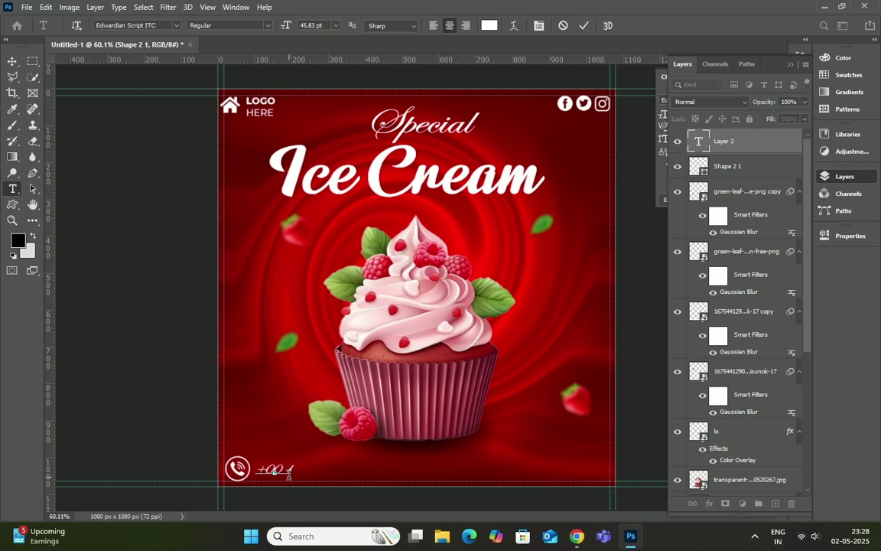
text(23)
text(4)
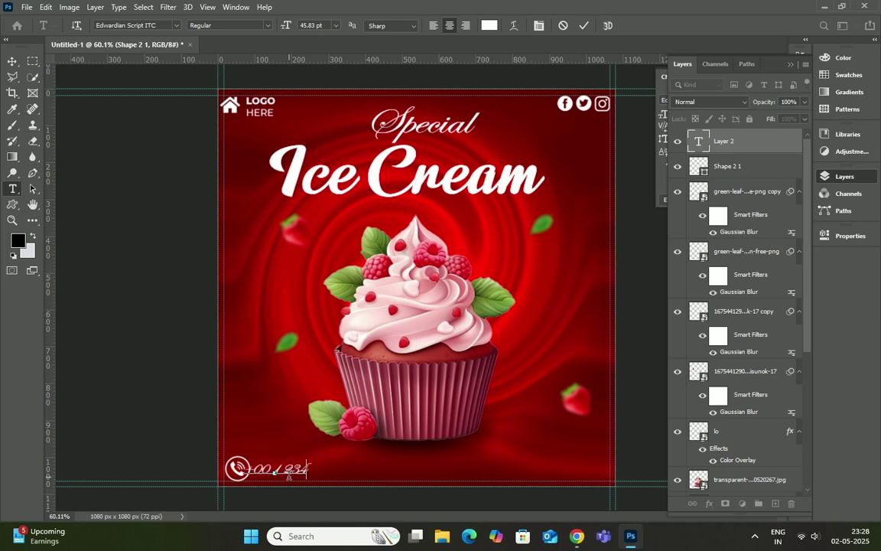
text( 654)
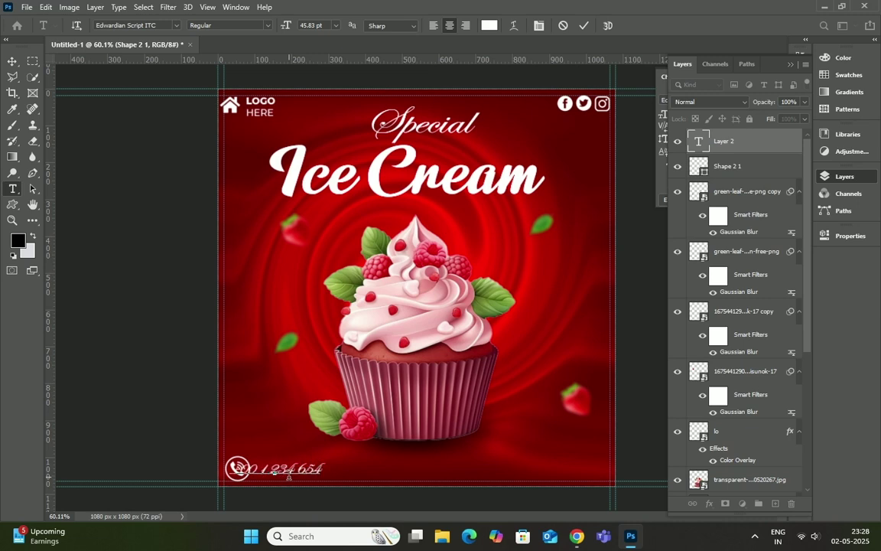
click(586, 26)
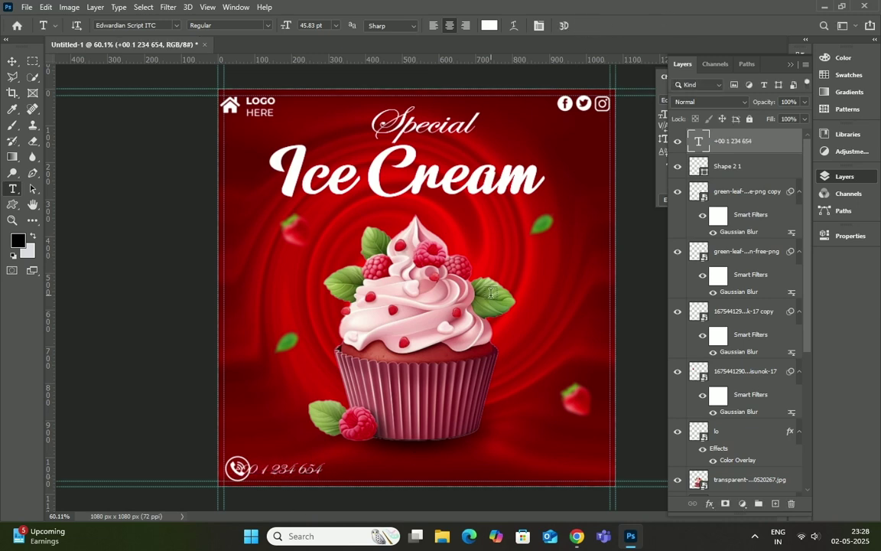
Restyle the phone number in Poppins Medium and move it beside the phone icon
drag(315, 469, 230, 469)
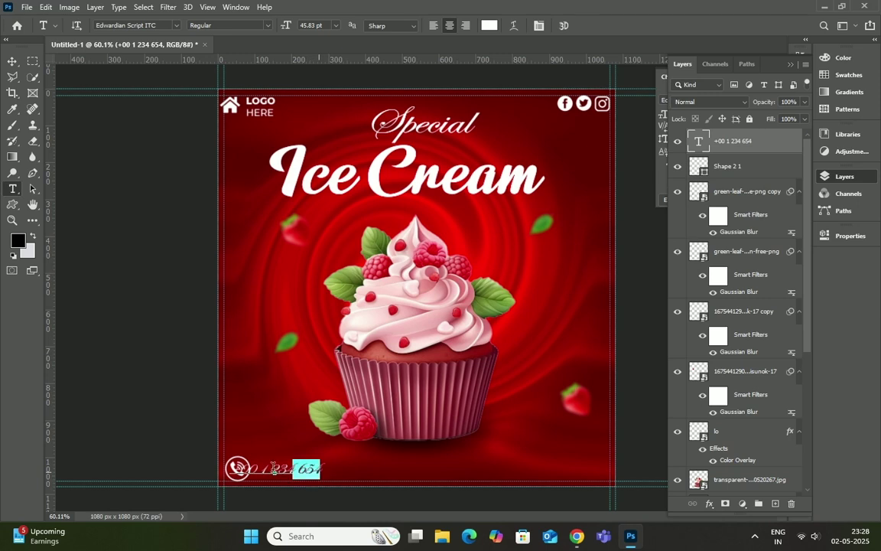
click(175, 25)
click(134, 109)
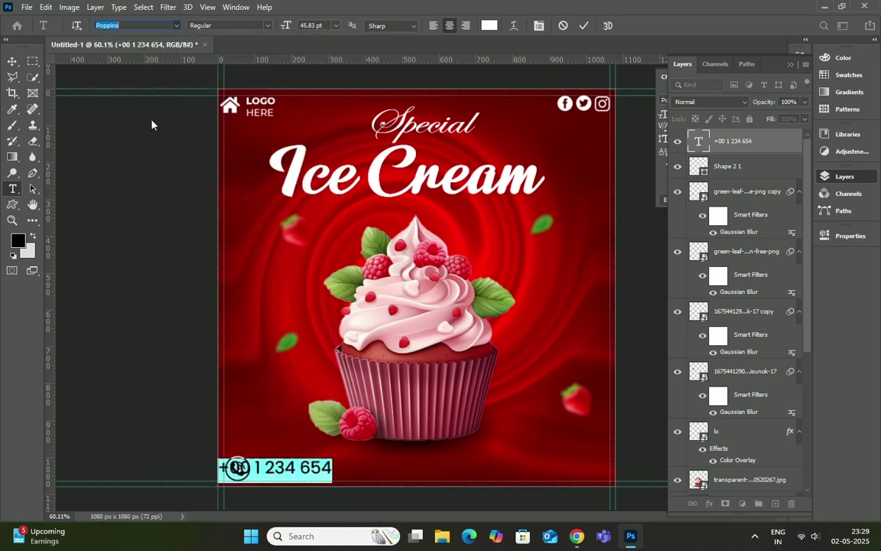
click(267, 25)
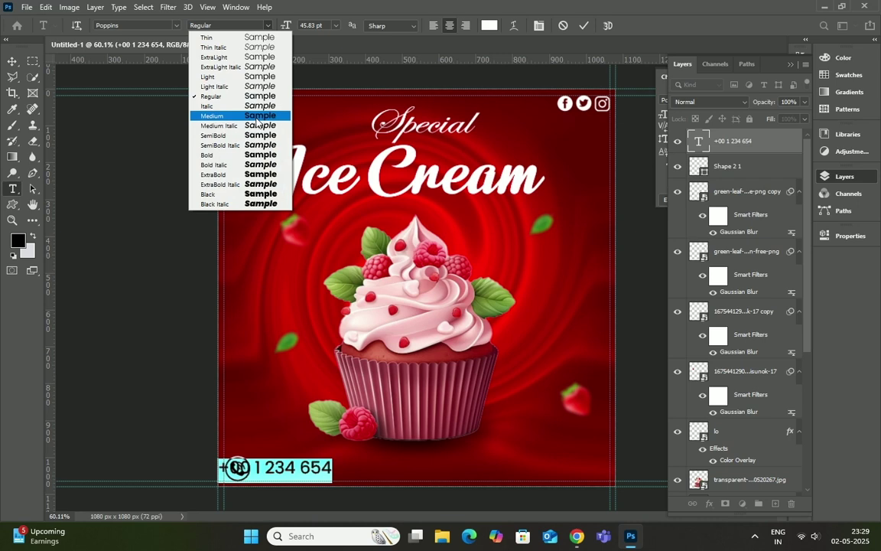
click(212, 116)
click(584, 25)
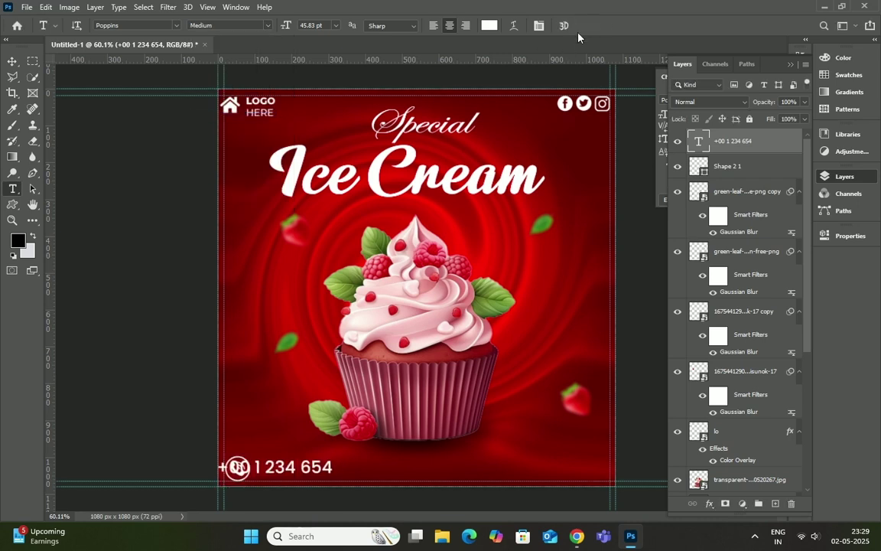
click(11, 61)
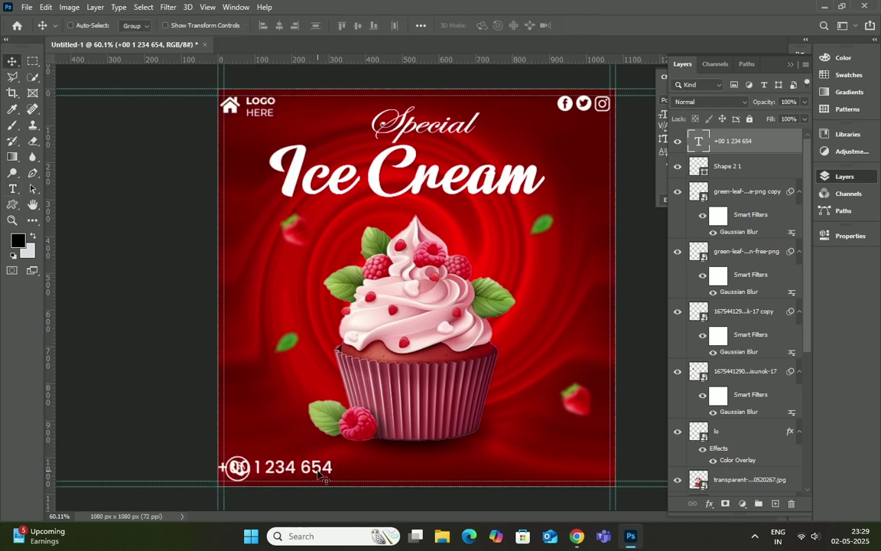
drag(325, 476, 343, 482)
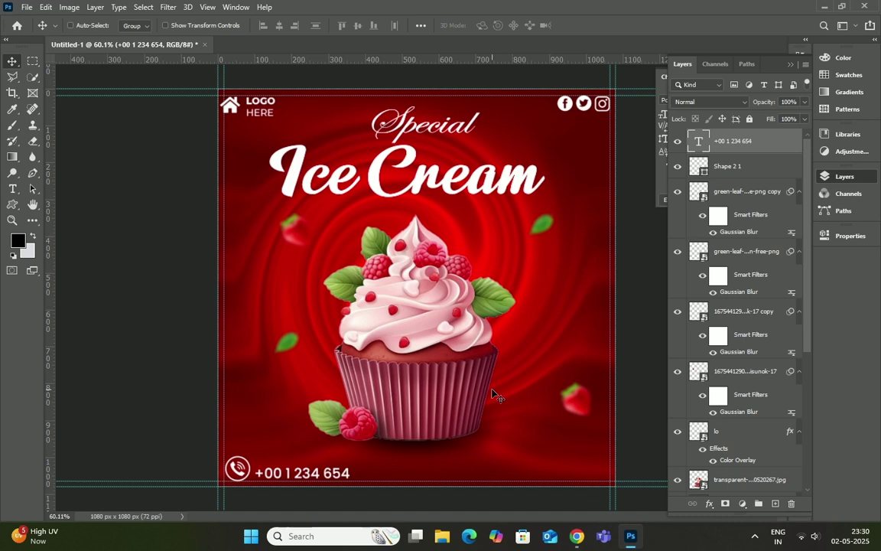
click(13, 188)
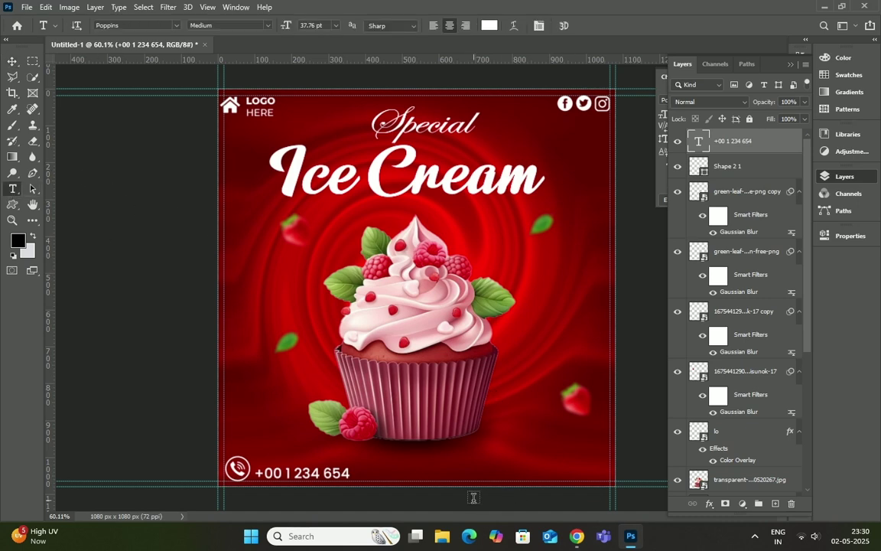
Type 'More Information' as a new text line and set it to Light weight
click(424, 459)
key(BackSpace)
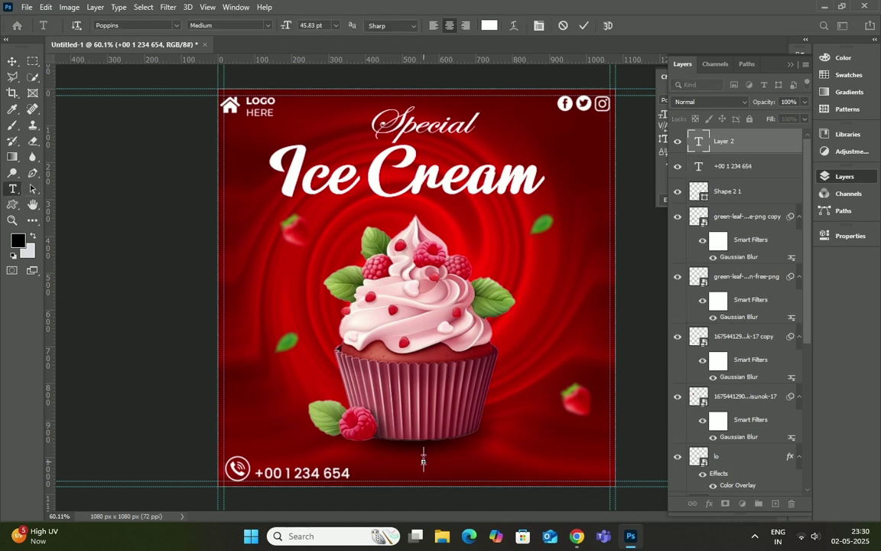
text(More )
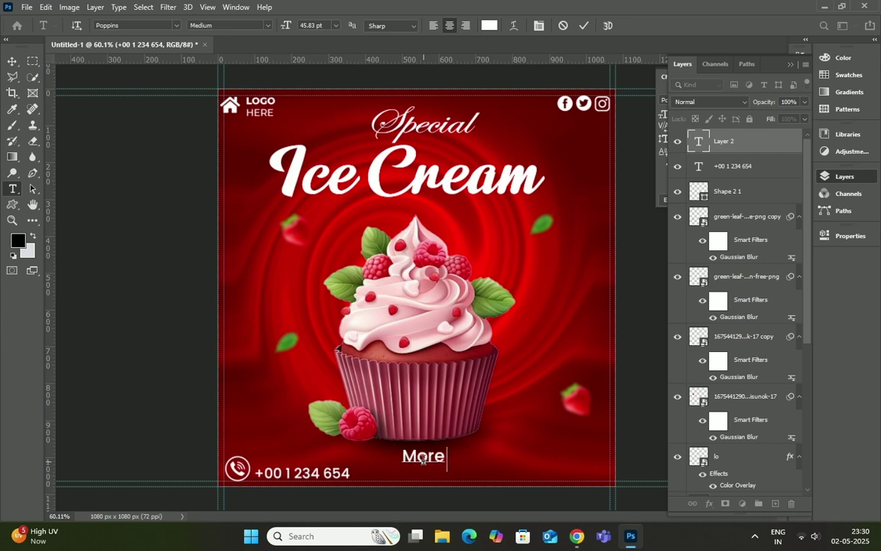
text(In)
key(BackSpace)
text(n)
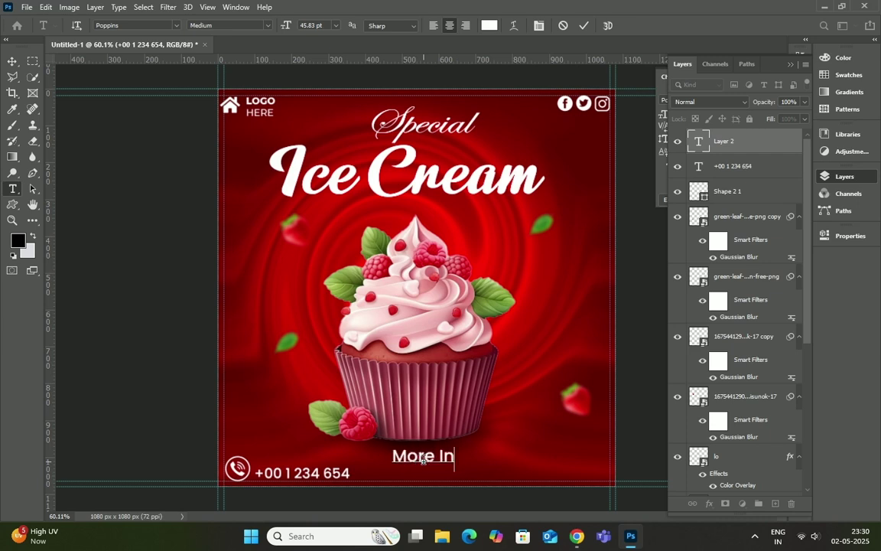
text(fo)
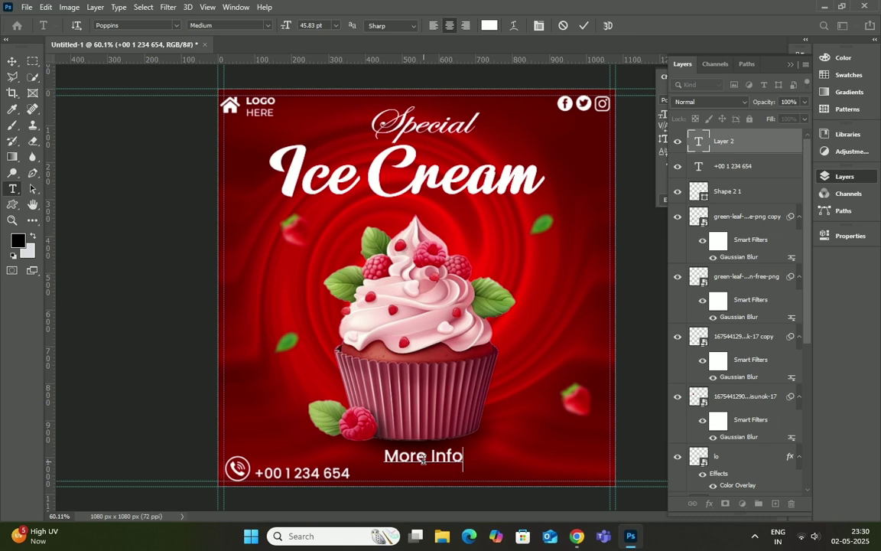
text(r)
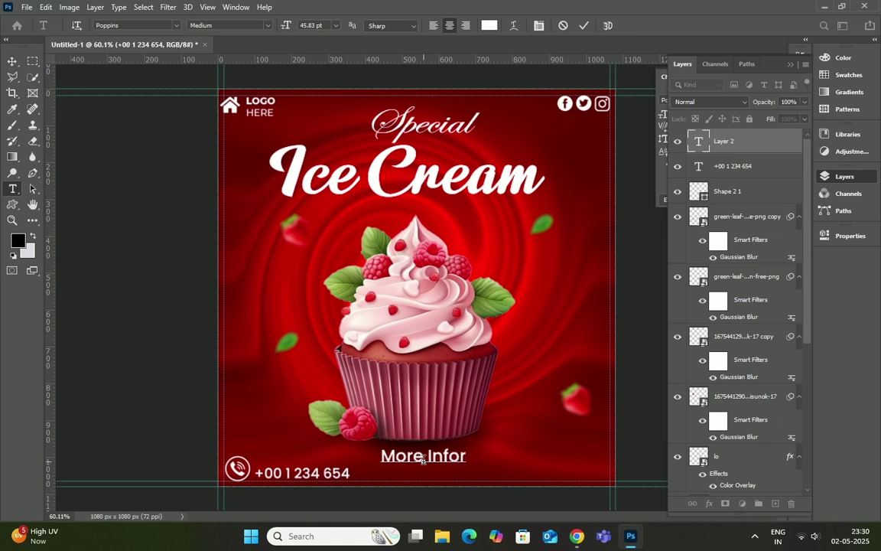
text(mation)
click(584, 25)
drag(495, 457, 350, 458)
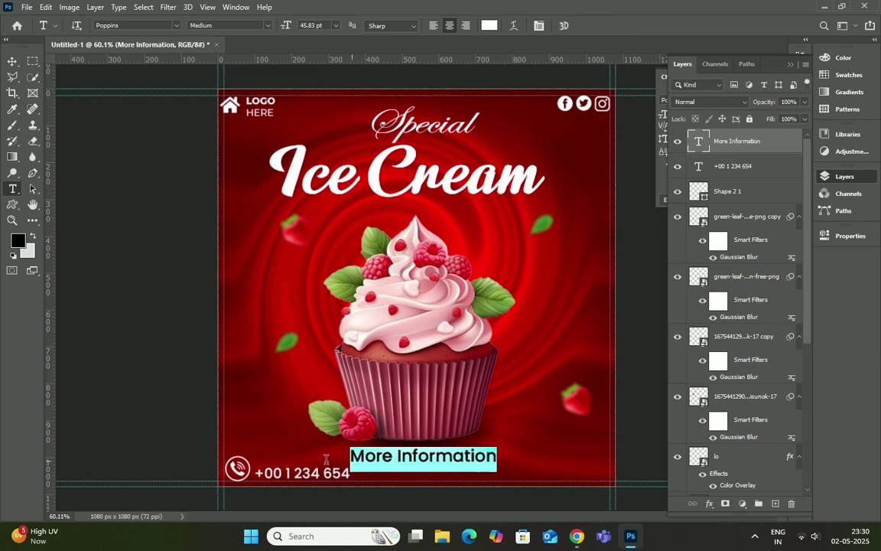
click(268, 25)
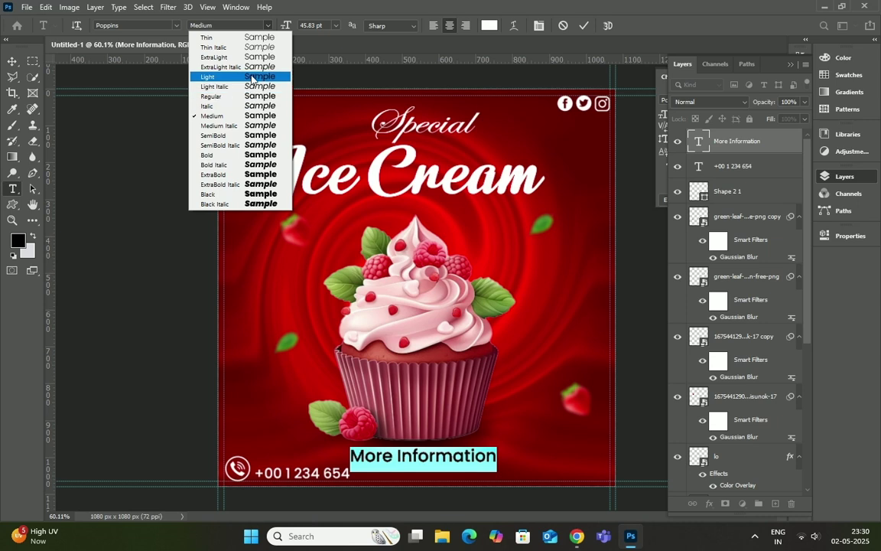
click(229, 76)
click(585, 25)
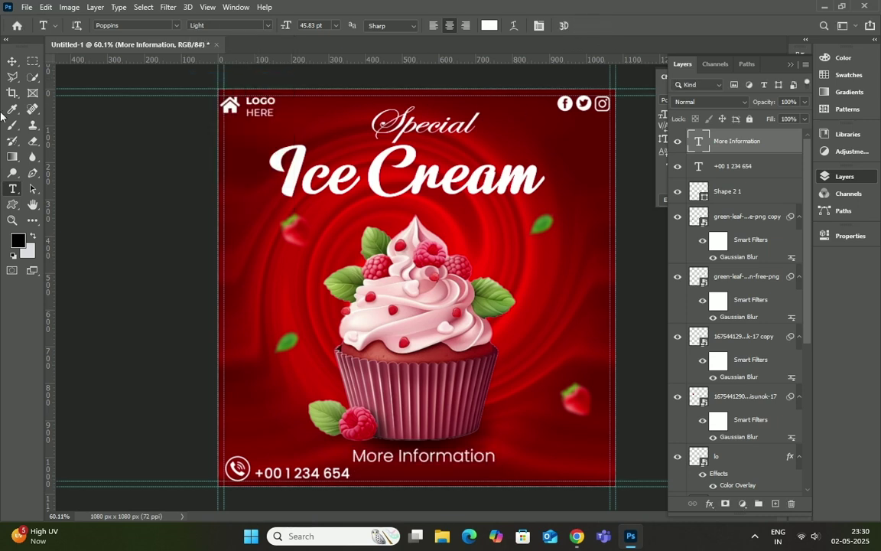
Scale down 'More Information' and position it just above the phone number
click(11, 60)
key(ctrl+t)
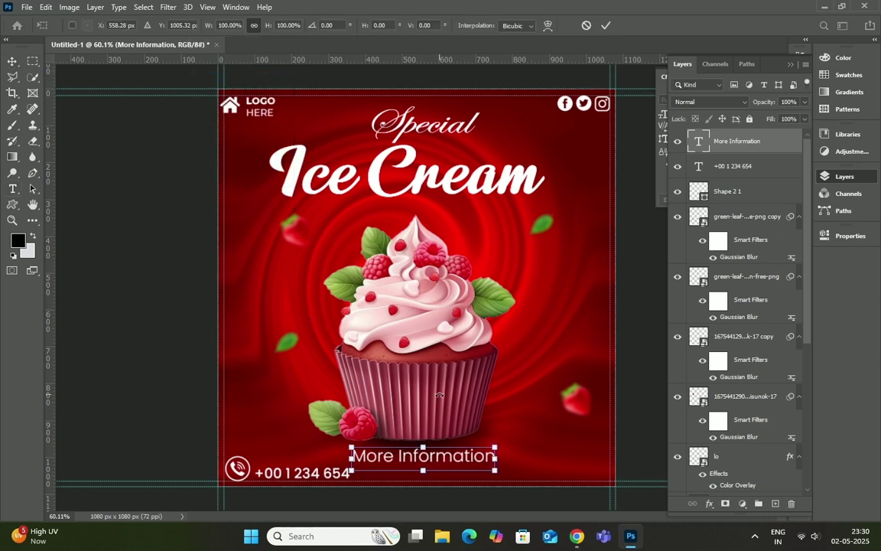
drag(495, 471, 476, 463)
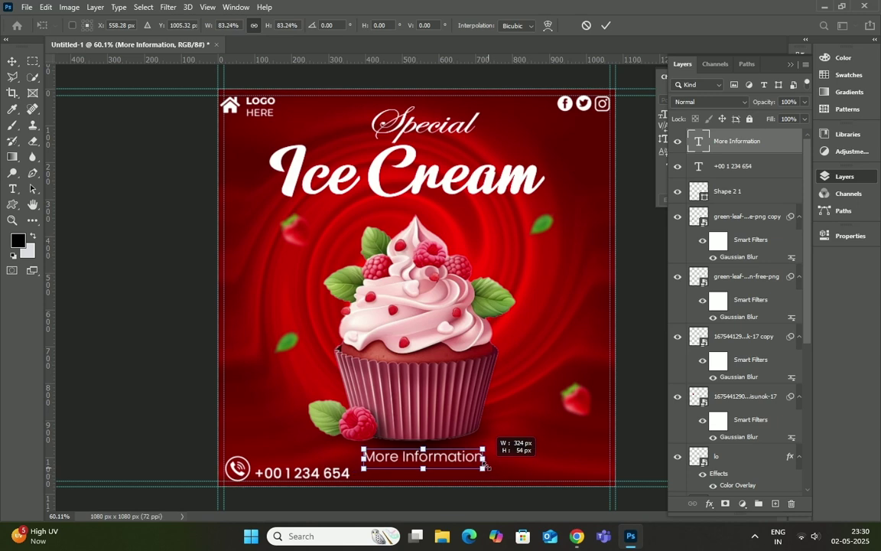
scroll(479, 464, up, 5)
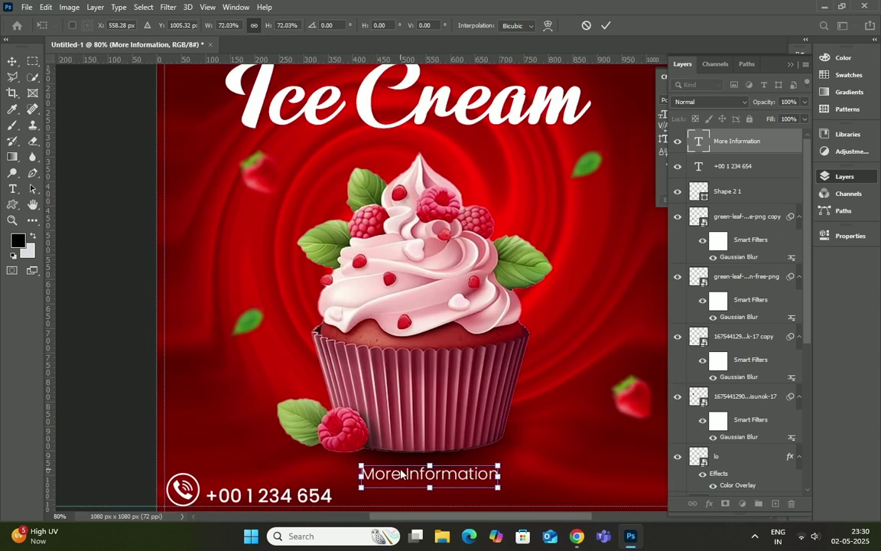
drag(417, 471, 321, 306)
key(Left)
key(Left)
key(Left)
key(Left)
key(Left)
key(Left)
key(Left)
key(Left)
key(Left)
key(Left)
key(Left)
key(Left)
key(Down)
key(Down)
key(Down)
key(Down)
key(Down)
key(Down)
key(Down)
key(Down)
key(Down)
key(Down)
key(Left)
key(Left)
click(605, 26)
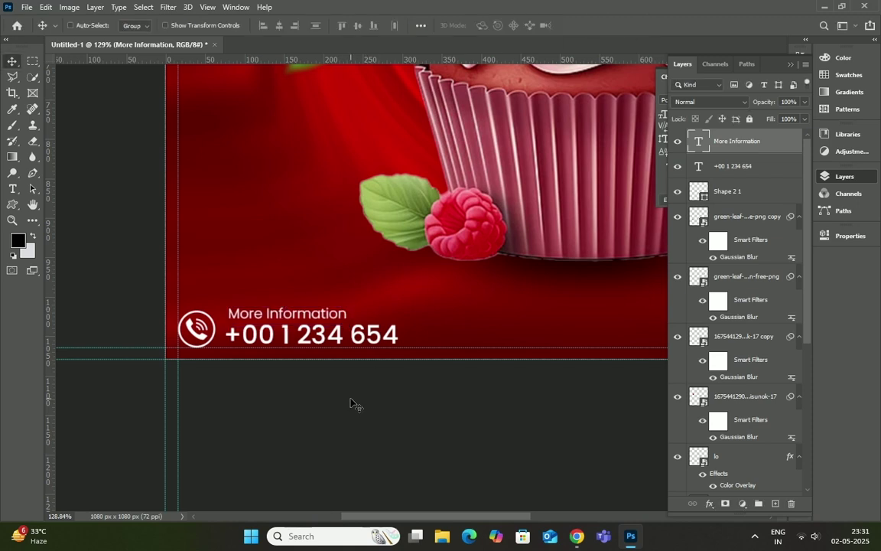
scroll(351, 404, down, 3)
scroll(365, 417, down, 4)
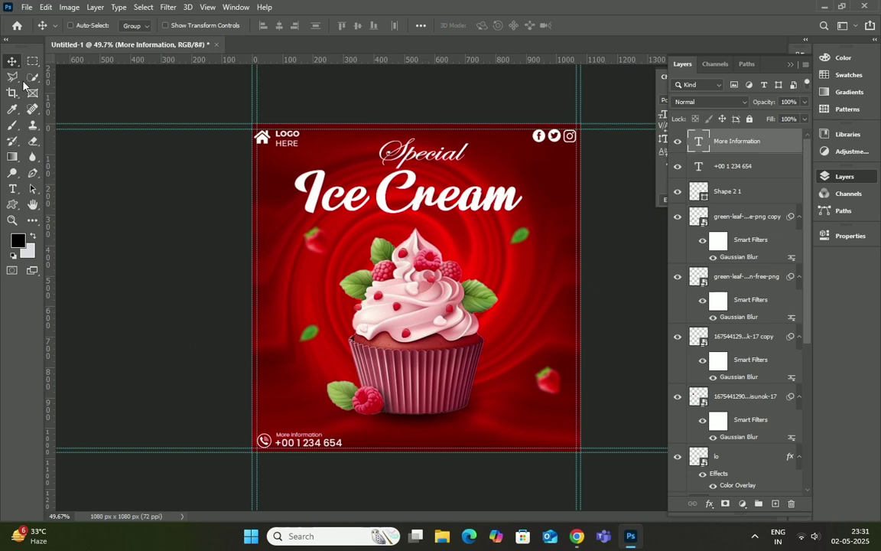
click(12, 204)
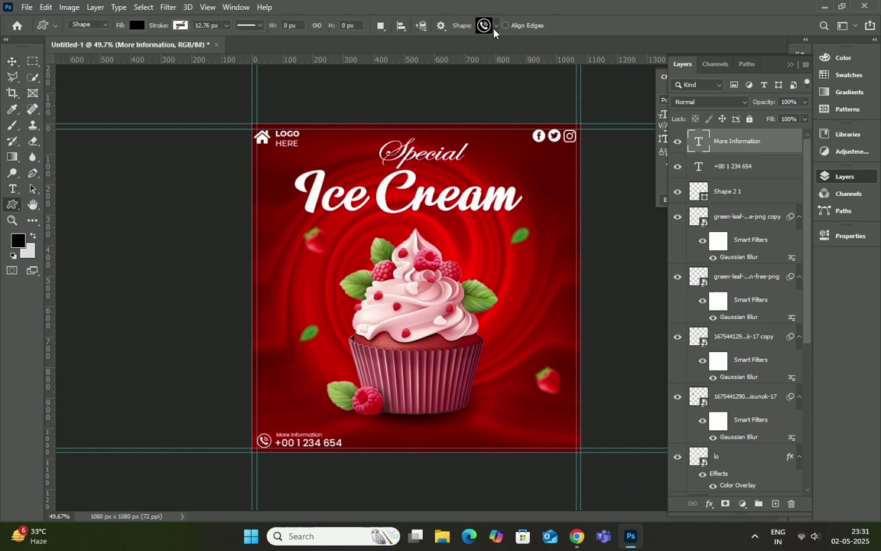
Draw a small globe custom shape and give it a white Color Overlay
click(495, 26)
click(477, 203)
click(486, 404)
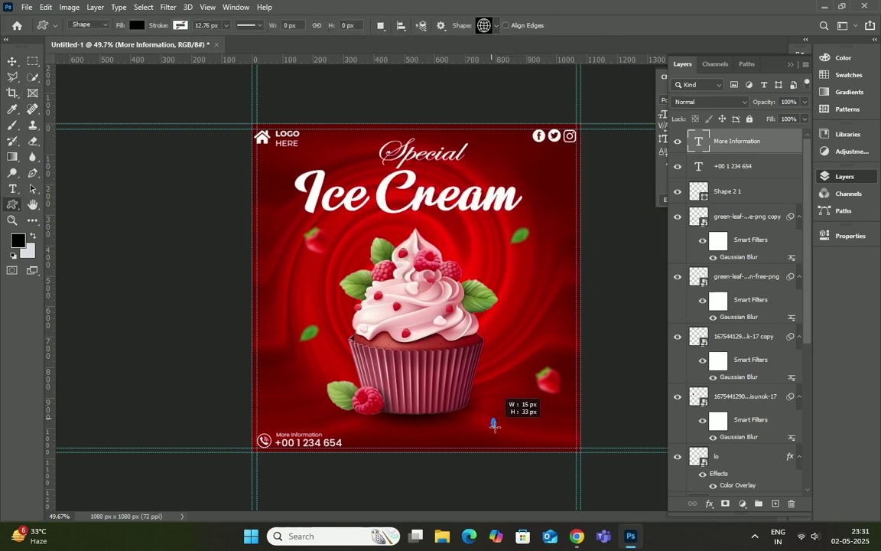
drag(491, 419, 515, 440)
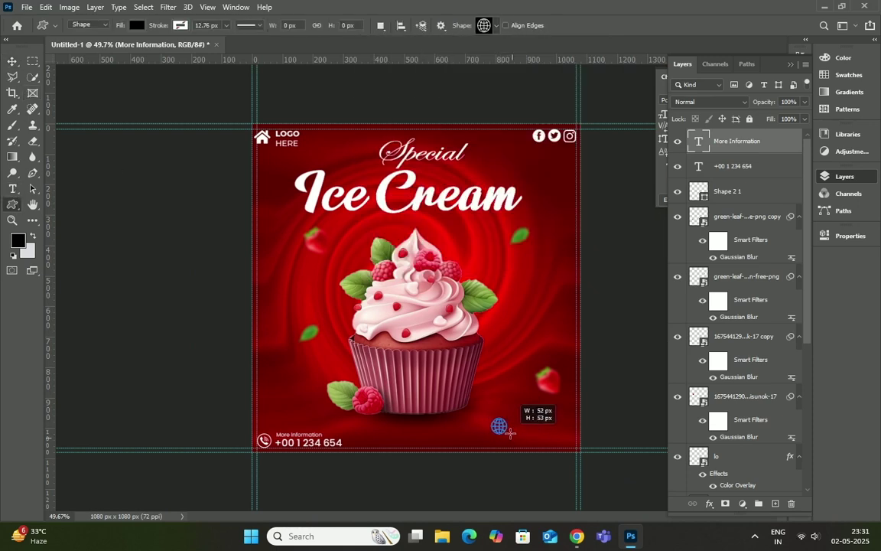
drag(515, 440, 505, 430)
key(v)
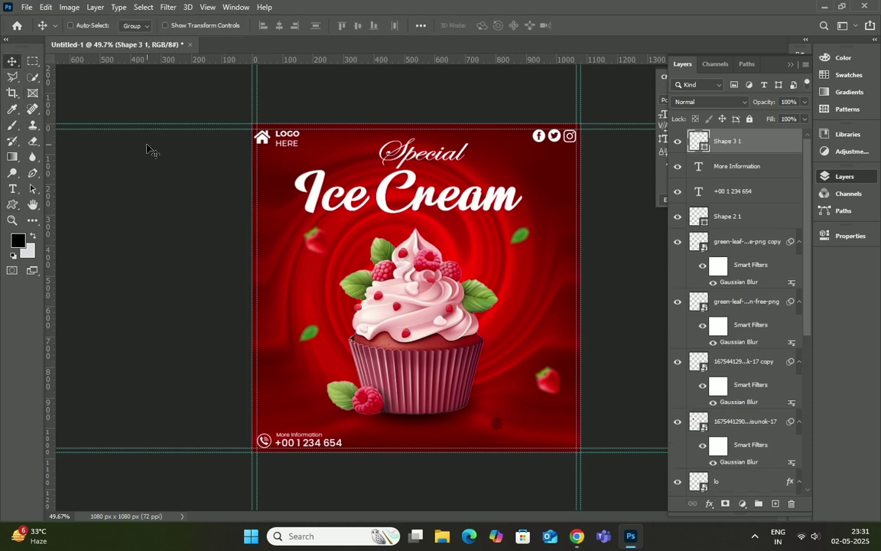
scroll(496, 423, up, 1)
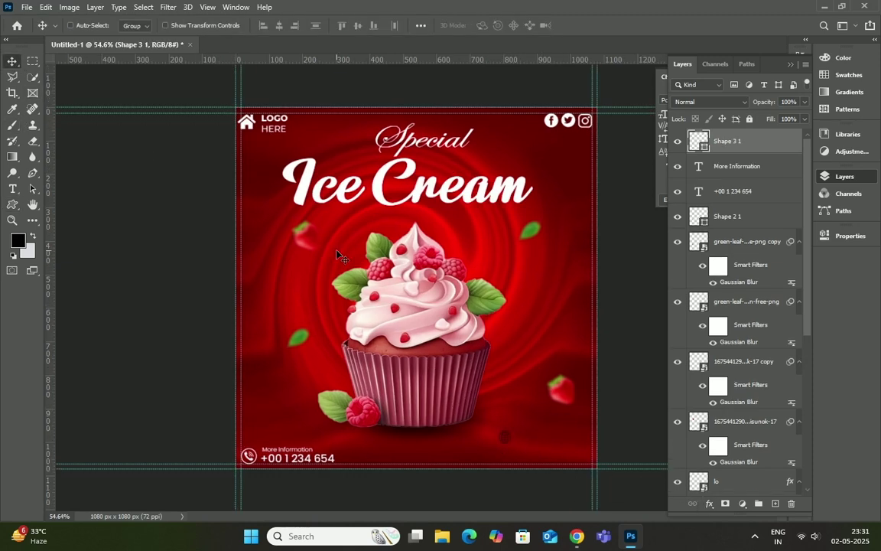
click(710, 503)
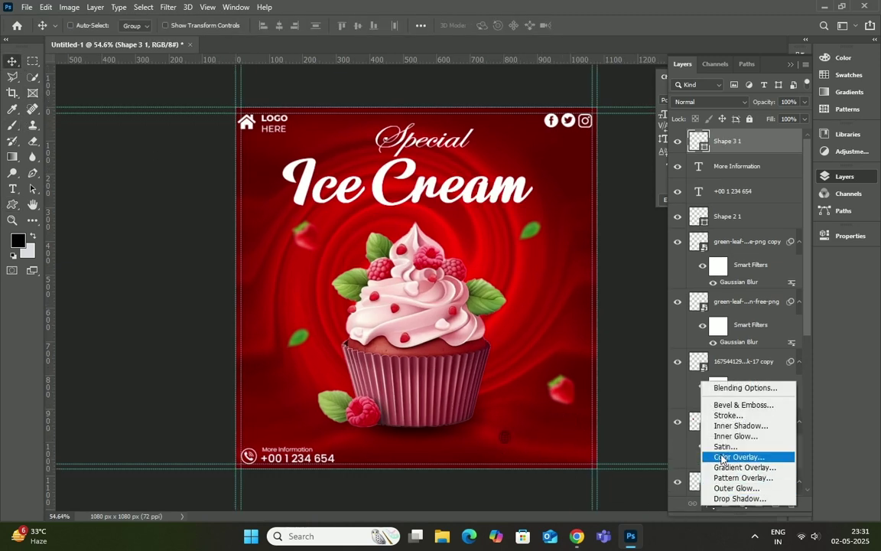
click(731, 455)
click(688, 247)
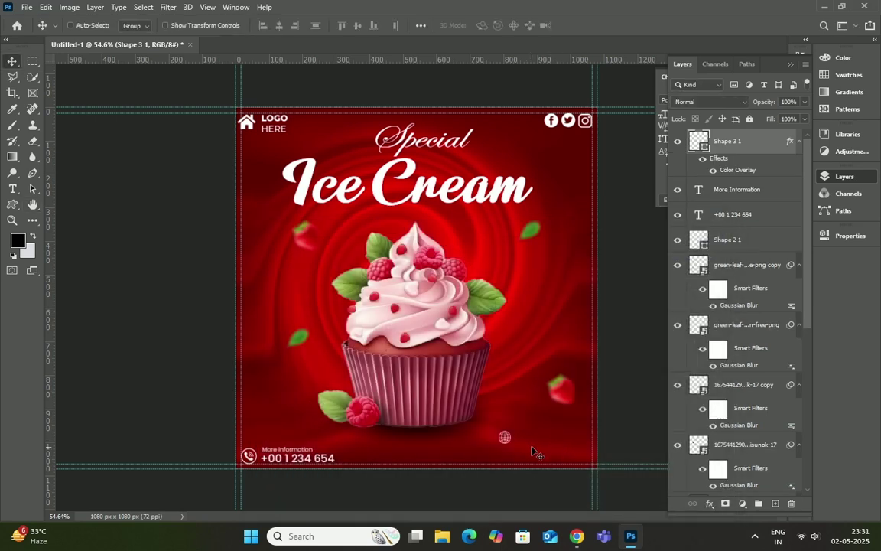
Move and resize the globe so it sits level with the phone number line
scroll(513, 444, up, 2)
scroll(509, 428, up, 1)
scroll(497, 405, down, 3)
scroll(492, 401, up, 4)
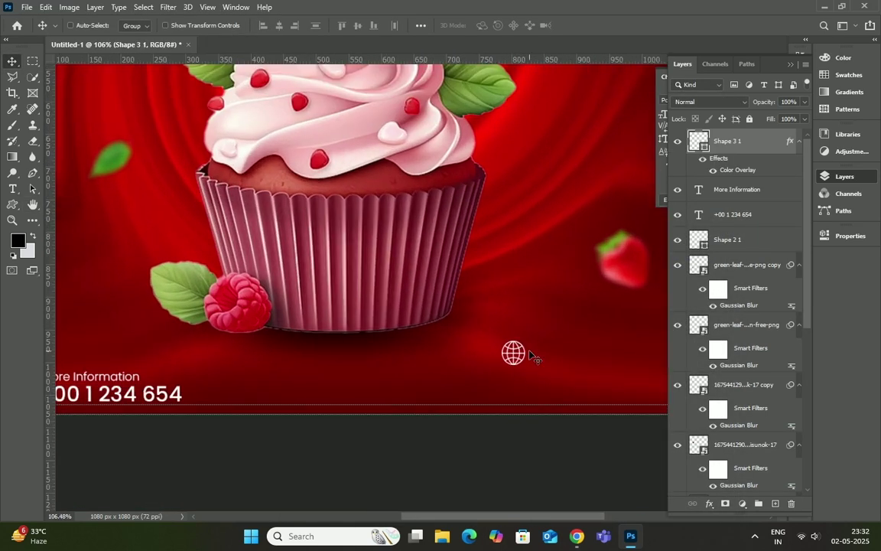
drag(518, 359, 503, 401)
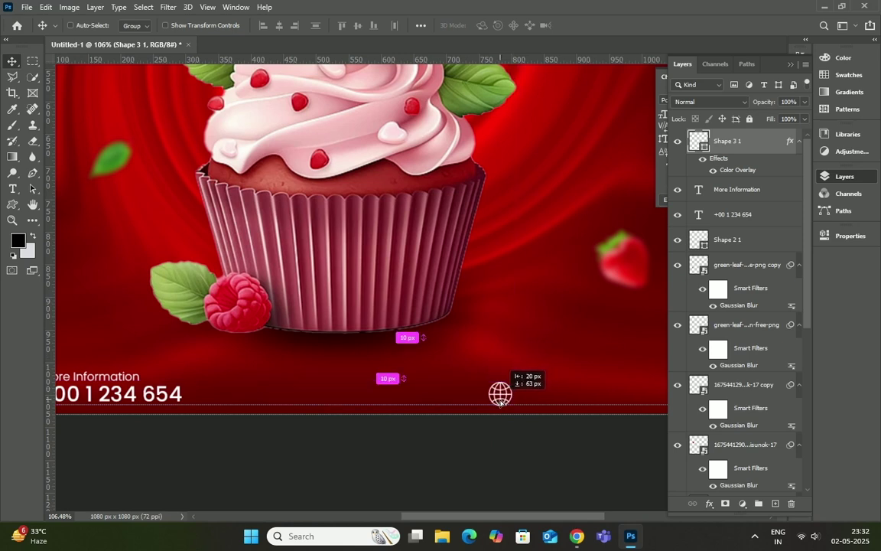
key(ctrl+t)
drag(513, 407, 512, 407)
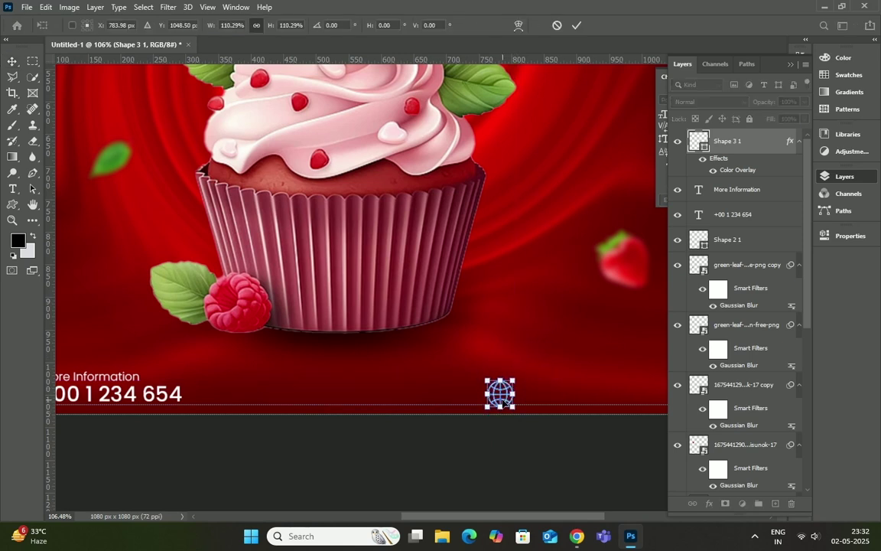
drag(506, 402, 503, 398)
scroll(494, 399, down, 3)
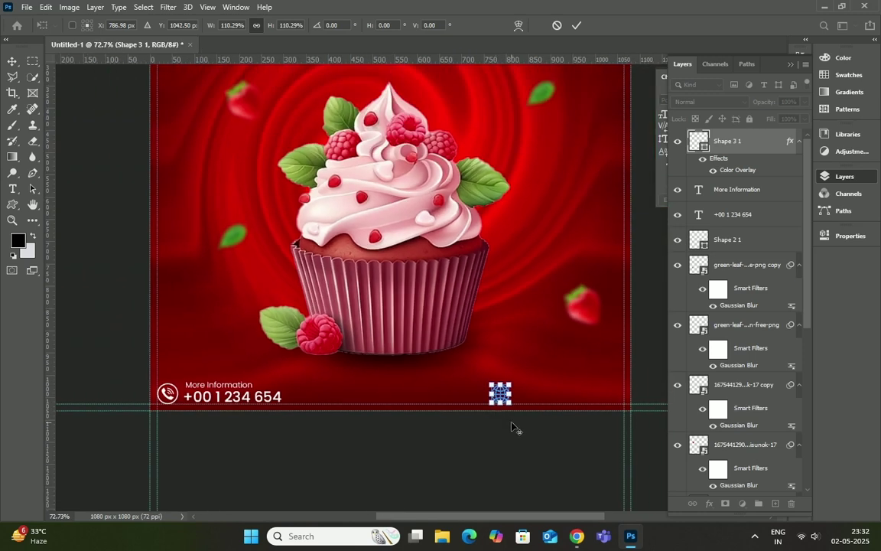
scroll(509, 413, down, 2)
click(577, 25)
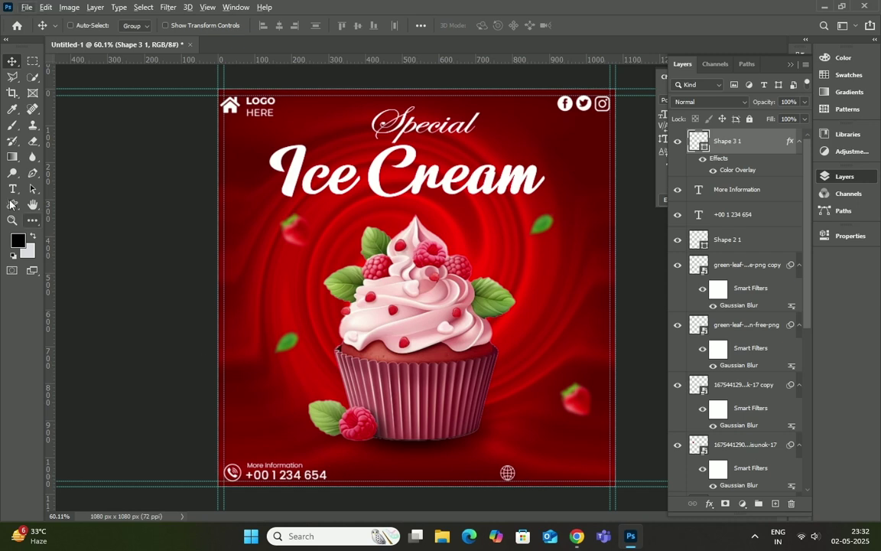
click(12, 188)
click(490, 437)
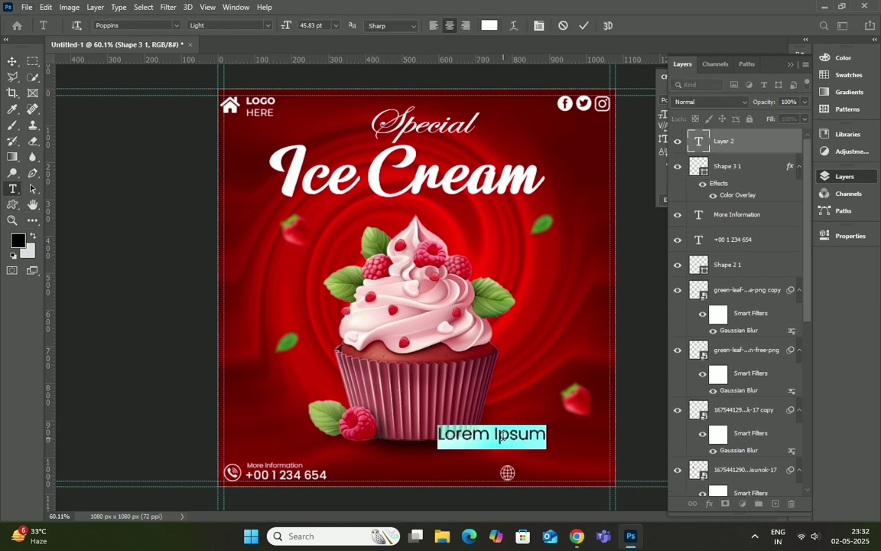
key(BackSpace)
text(www)
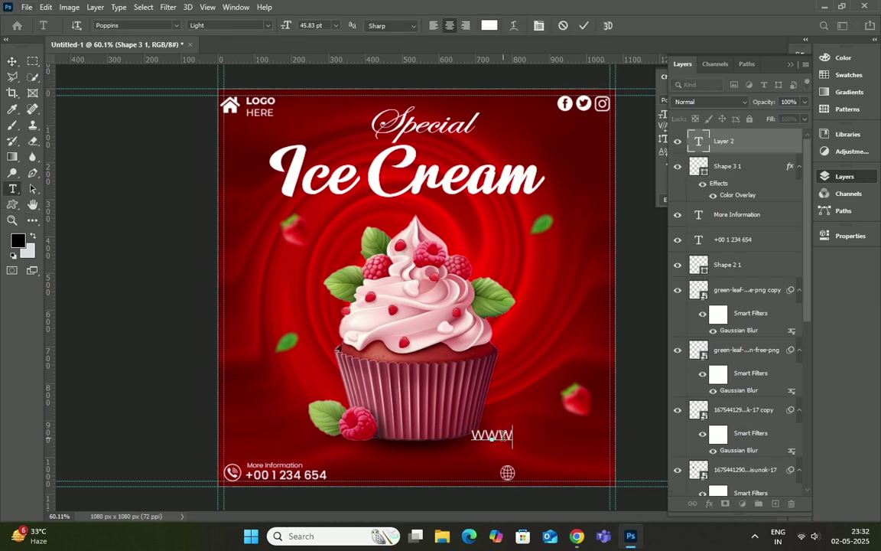
text(.yousite)
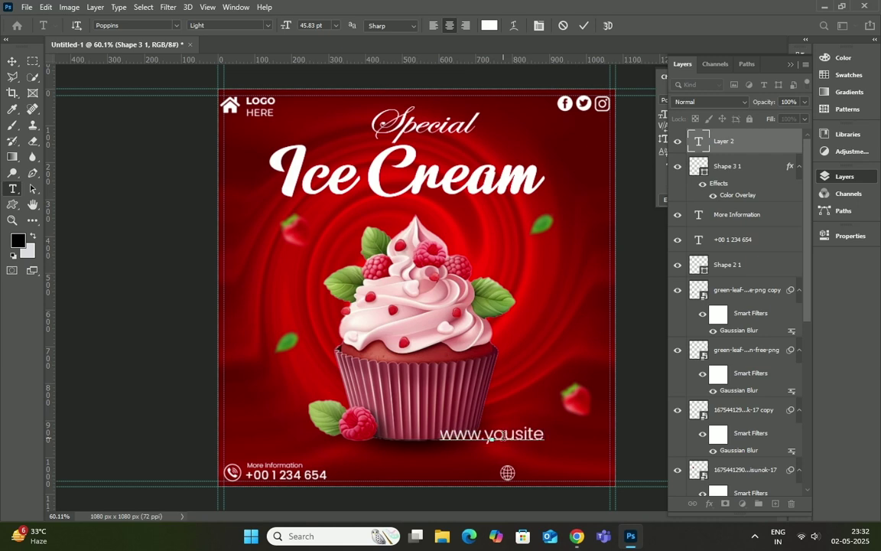
text(.com)
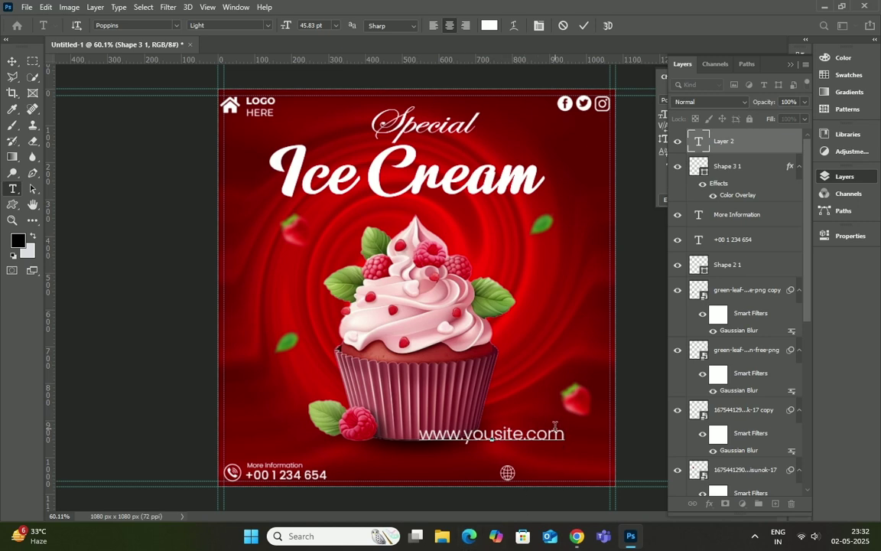
click(476, 227)
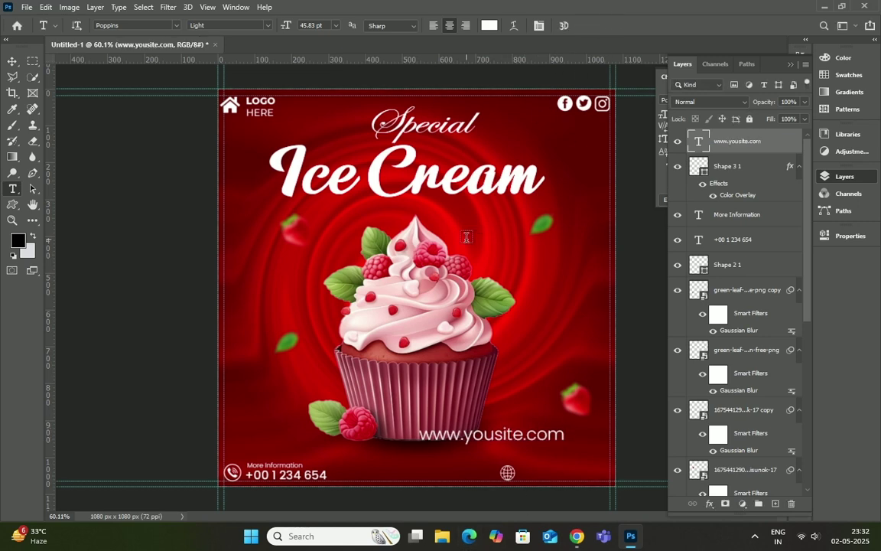
Shrink the website text and place it in the bottom-right corner beside the globe
key(ctrl+t)
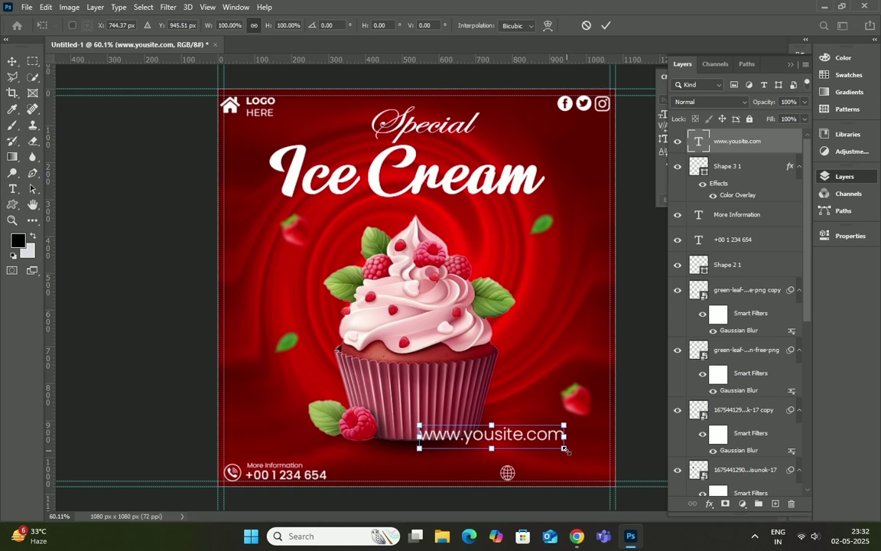
drag(565, 449, 541, 451)
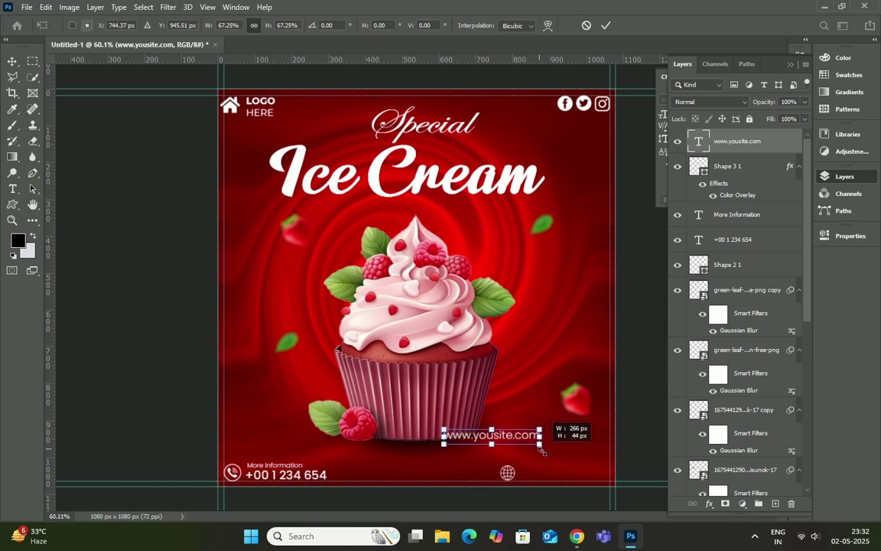
drag(541, 451, 577, 479)
scroll(574, 474, up, 2)
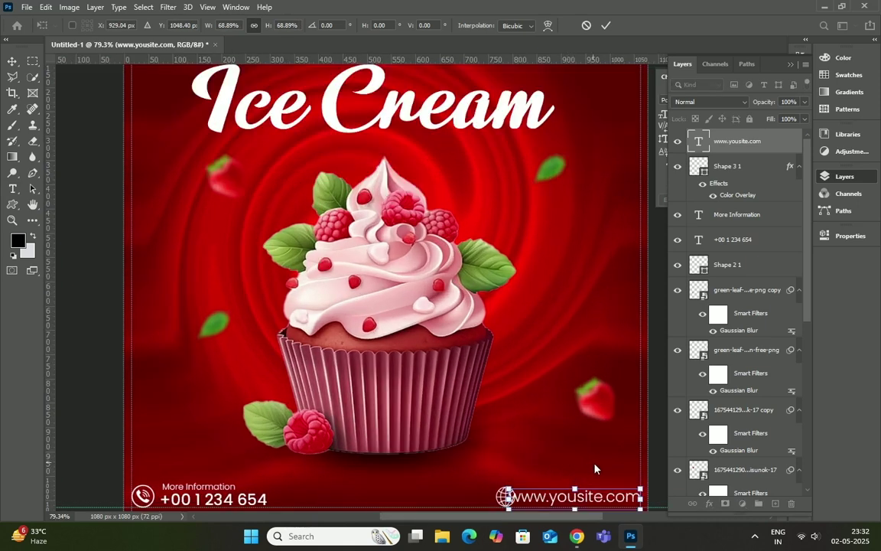
click(606, 25)
scroll(533, 289, up, 2)
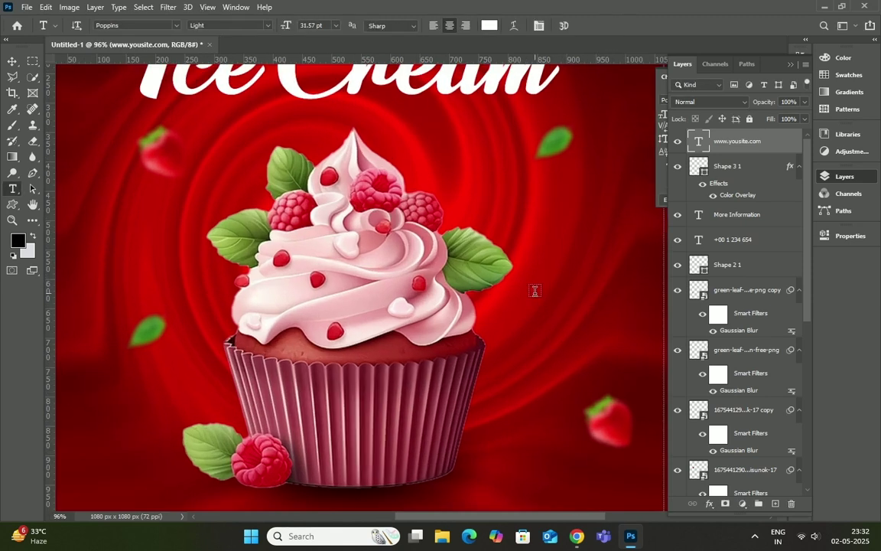
scroll(533, 267, down, 1)
scroll(513, 269, down, 3)
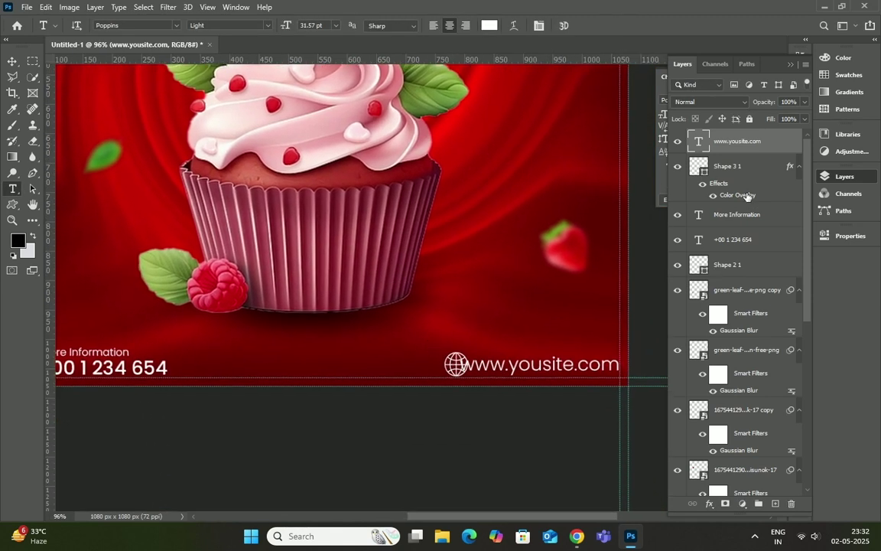
click(729, 268)
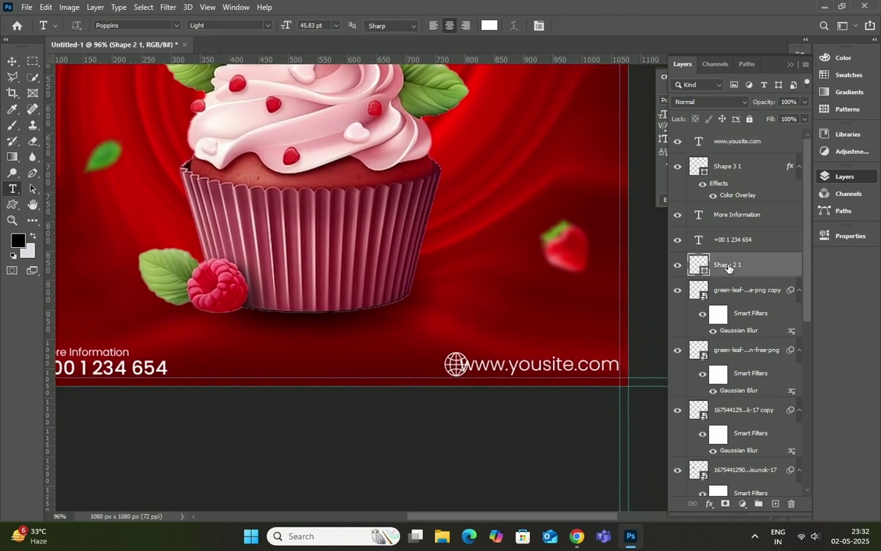
Nudge the globe's Shape 3 1 layer slightly right, then zoom out to the whole poster
click(730, 167)
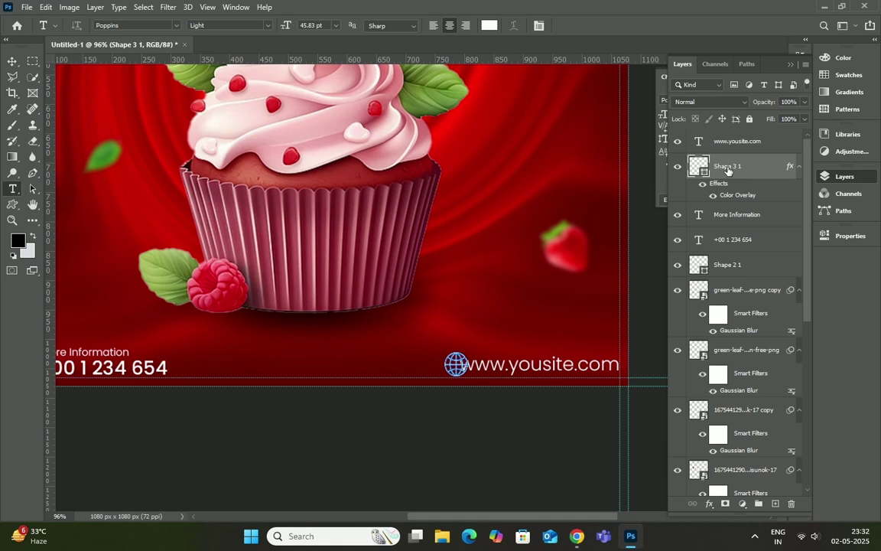
click(12, 61)
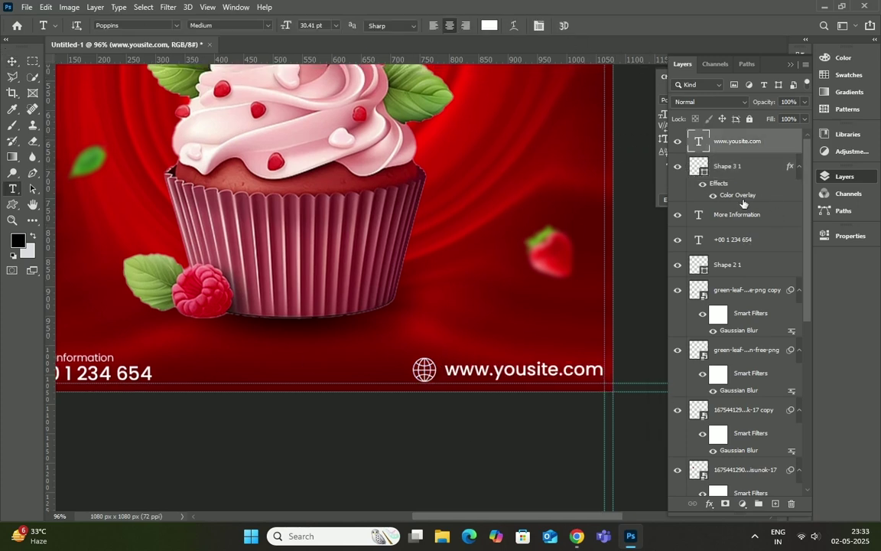
click(736, 169)
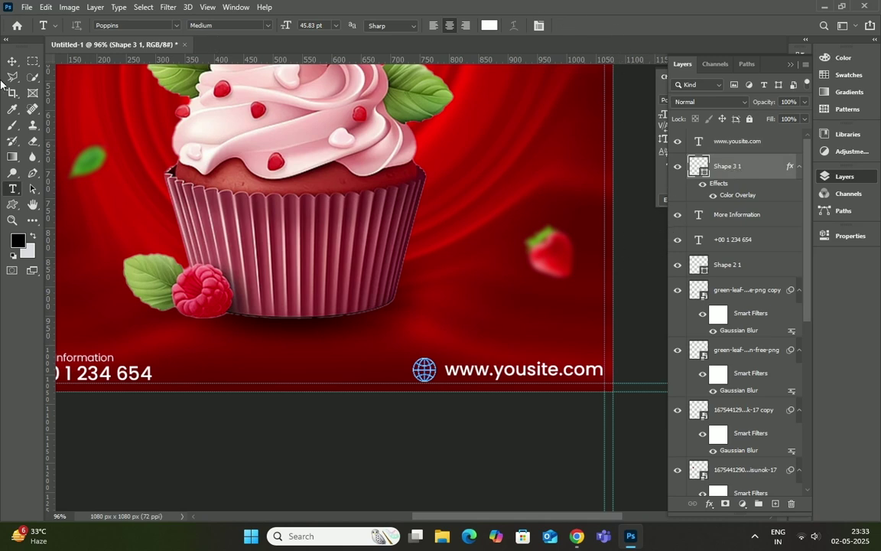
click(13, 61)
key(Right)
key(Right)
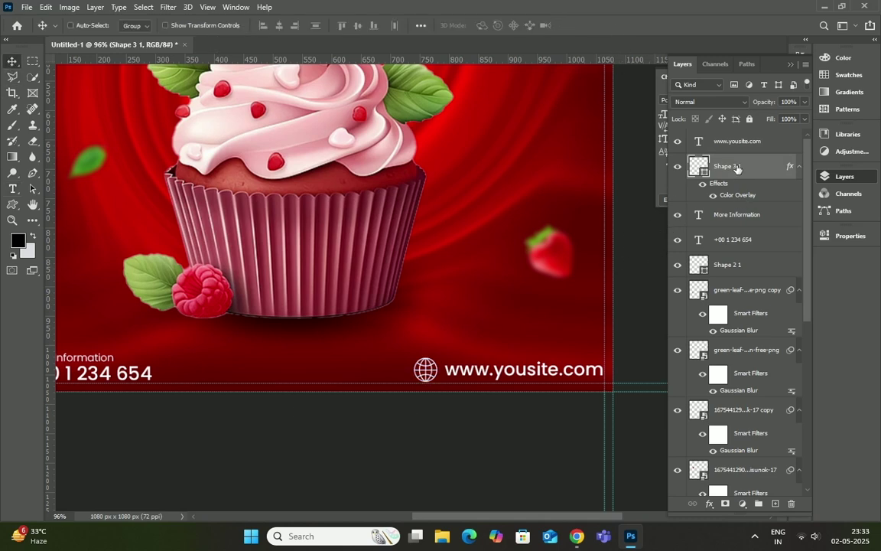
scroll(412, 336, down, 5)
scroll(392, 330, down, 1)
scroll(429, 360, down, 1)
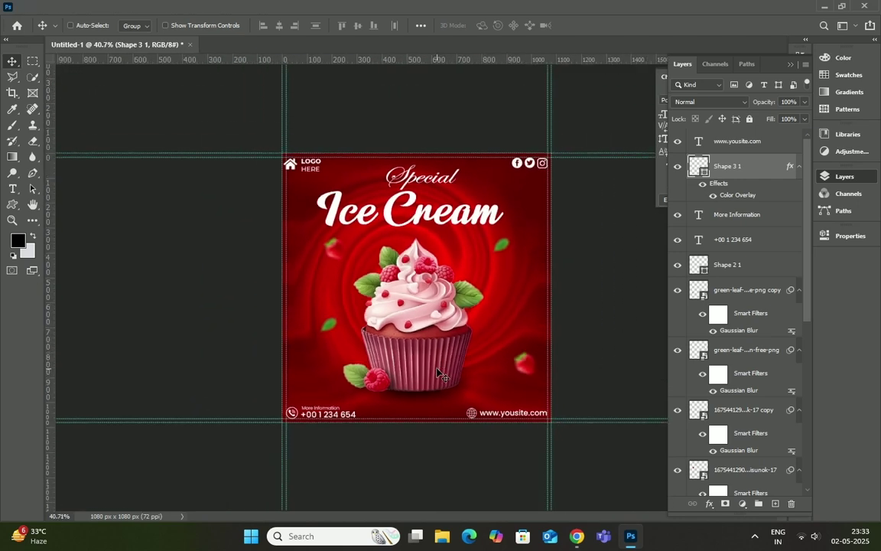
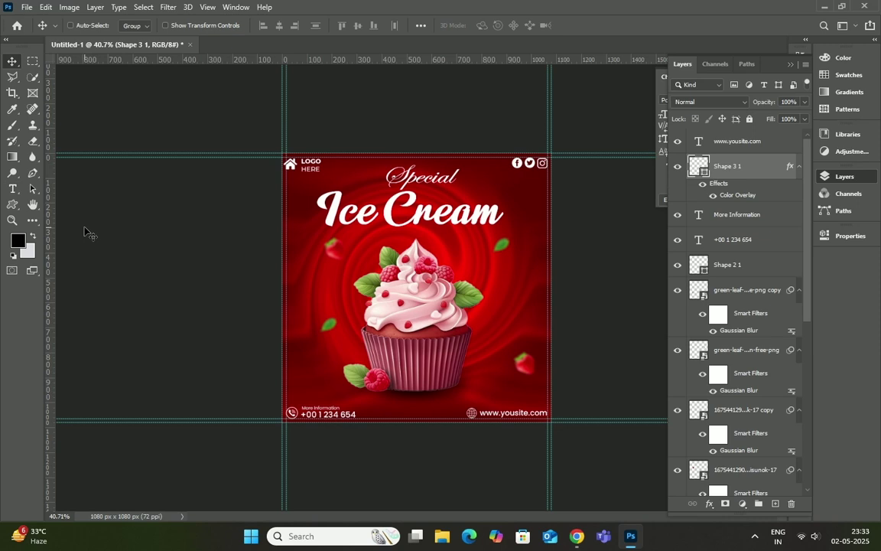
Choose the looping arrow from the Custom Shapes (1) 3 folder in the Custom Shape tool
click(13, 204)
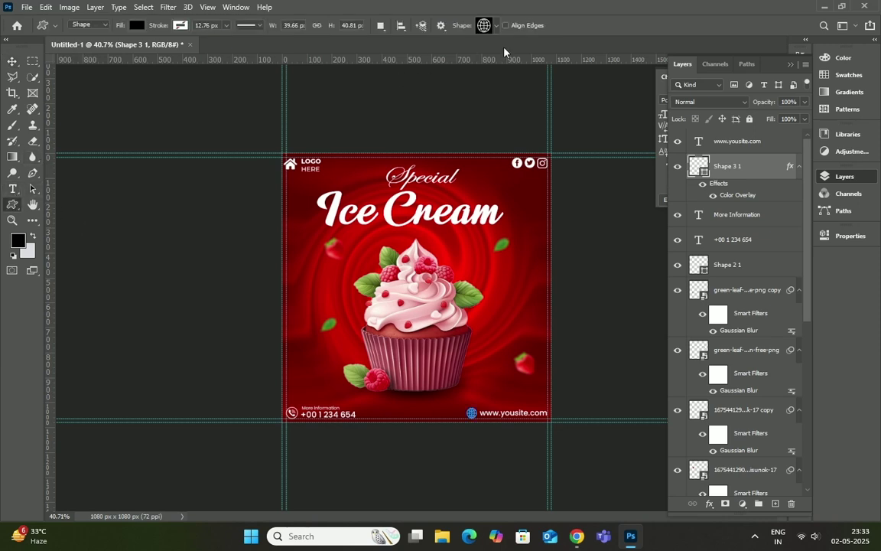
click(484, 25)
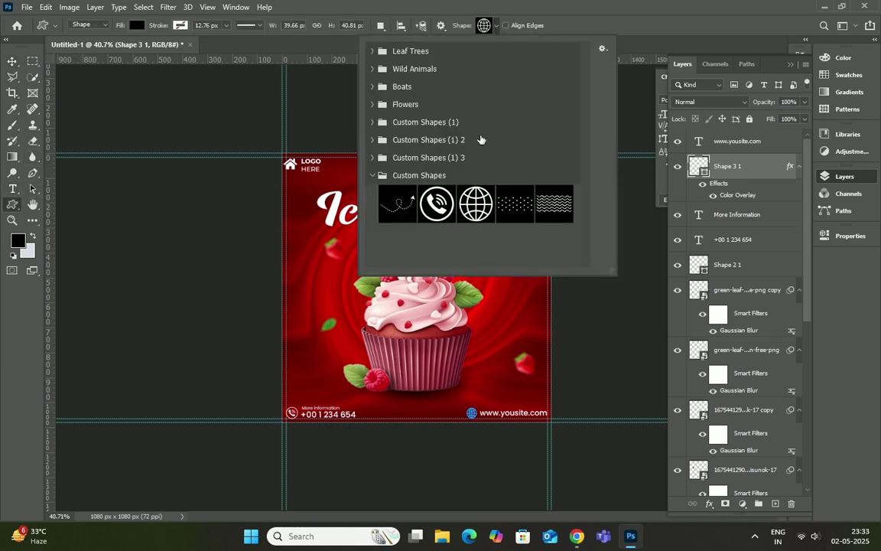
click(397, 207)
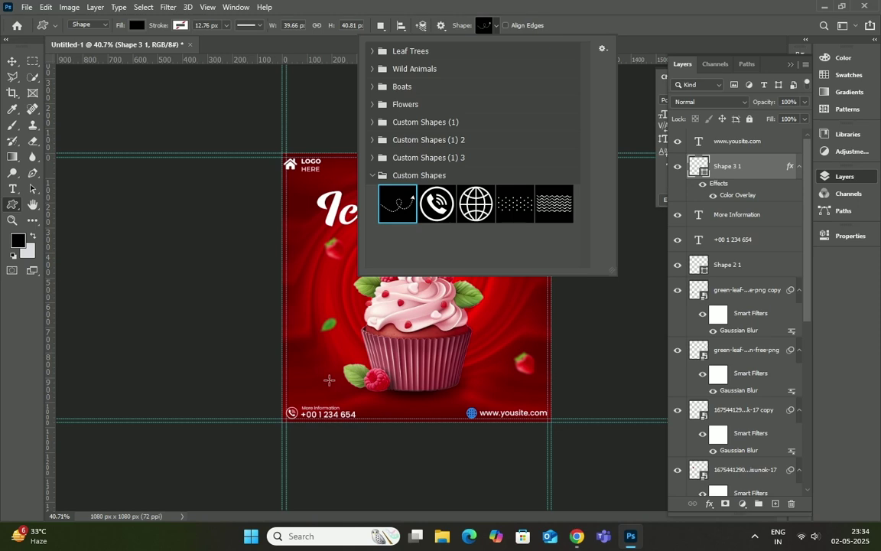
click(374, 176)
click(373, 158)
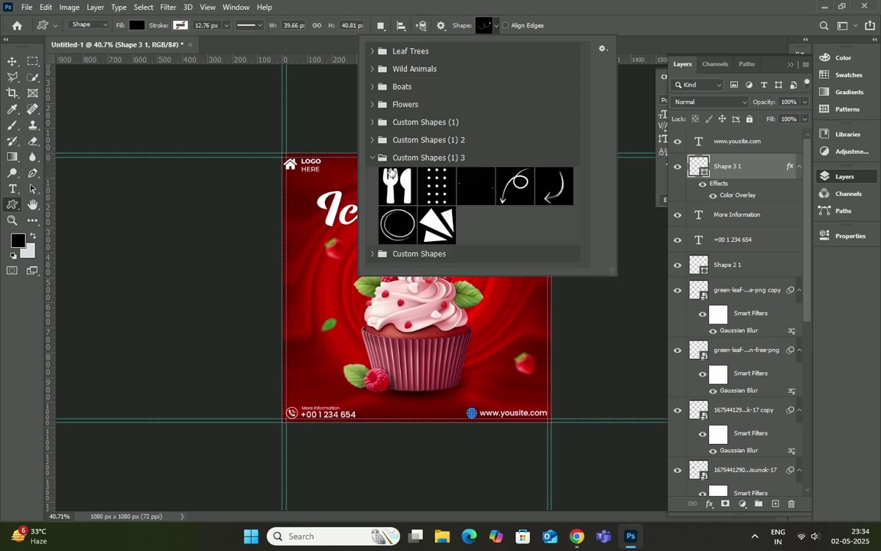
click(515, 186)
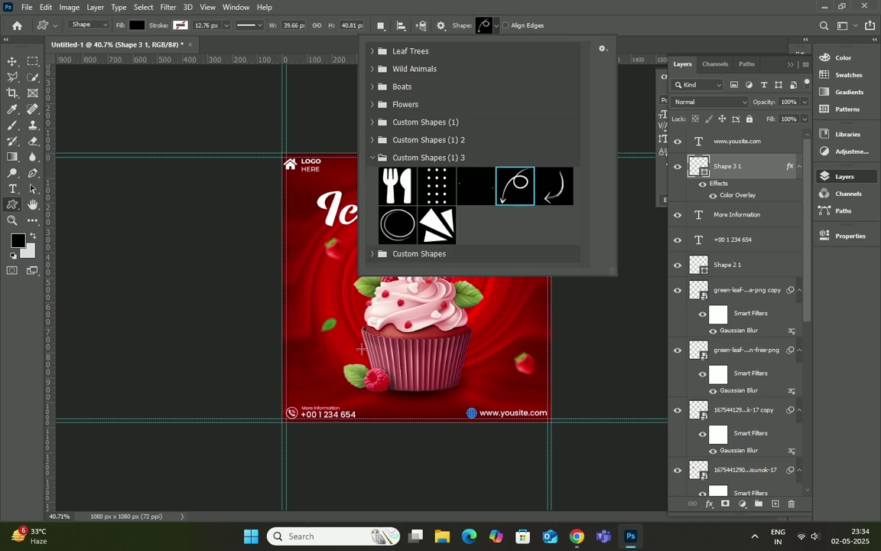
Draw the arrow about 131 × 220 px left of the cupcake, filled white
drag(353, 334, 324, 380)
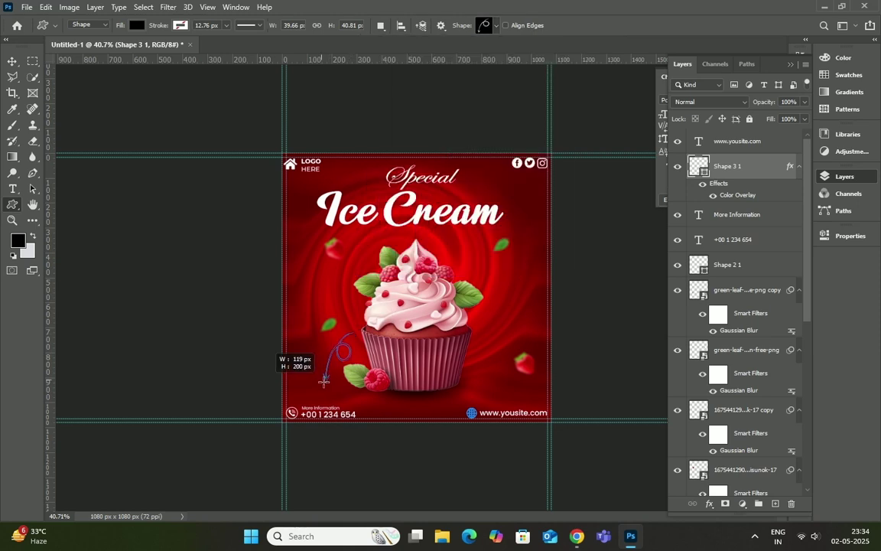
drag(324, 380, 322, 386)
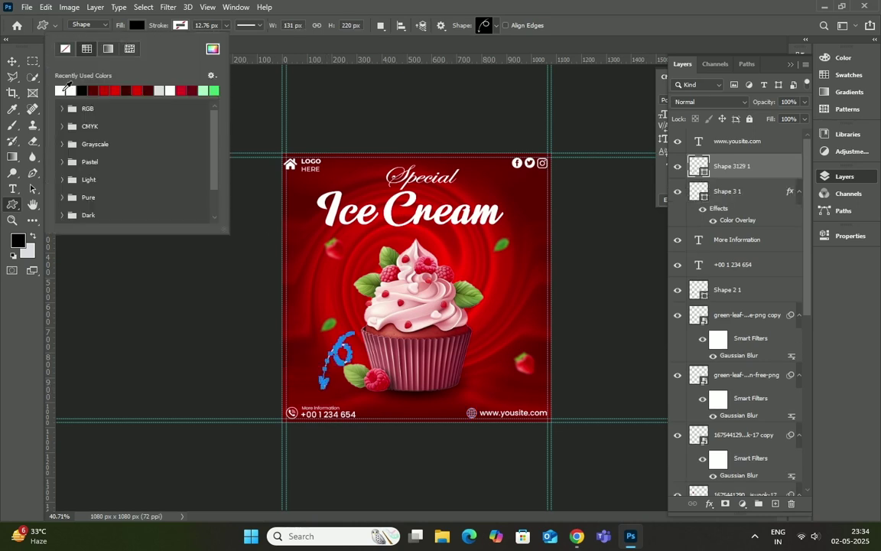
click(12, 62)
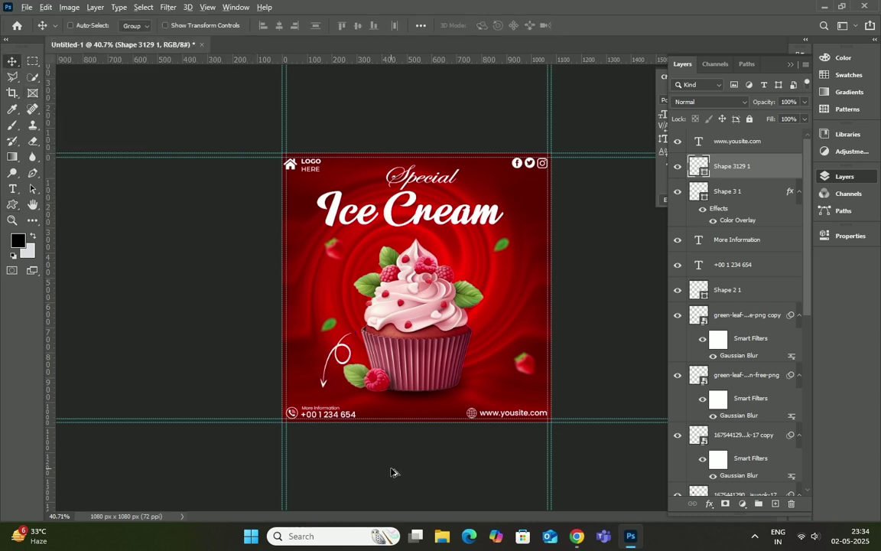
key(ctrl+minus)
key(ctrl+minus)
key(ctrl+plus)
key(ctrl+plus)
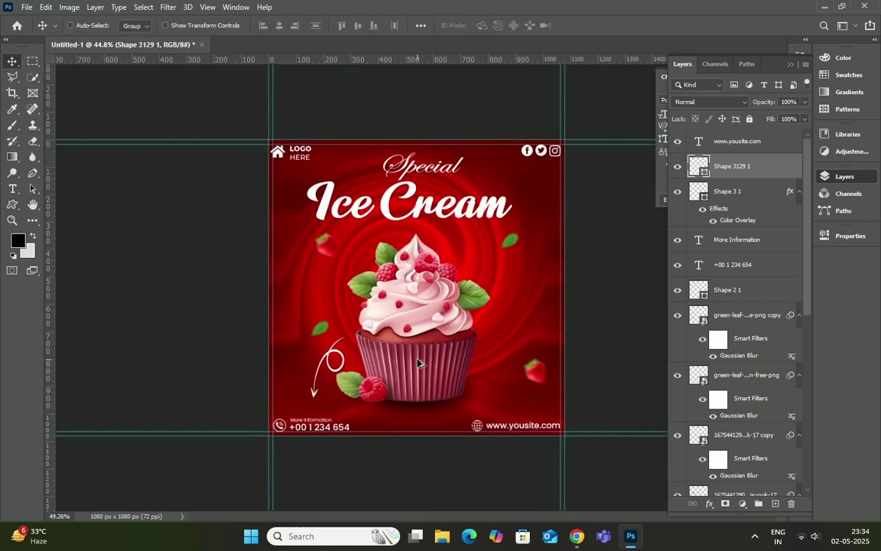
key(ctrl+plus)
key(ctrl+minus)
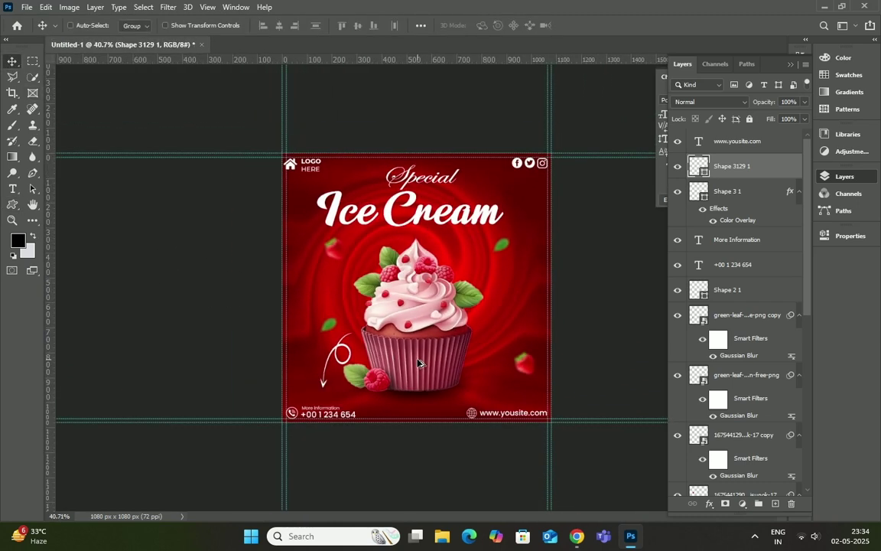
key(ctrl+plus)
Draw a white 187 × 30 px bar at the poster's bottom centre with 15 px corner radius
click(12, 204)
right_click(13, 205)
click(55, 217)
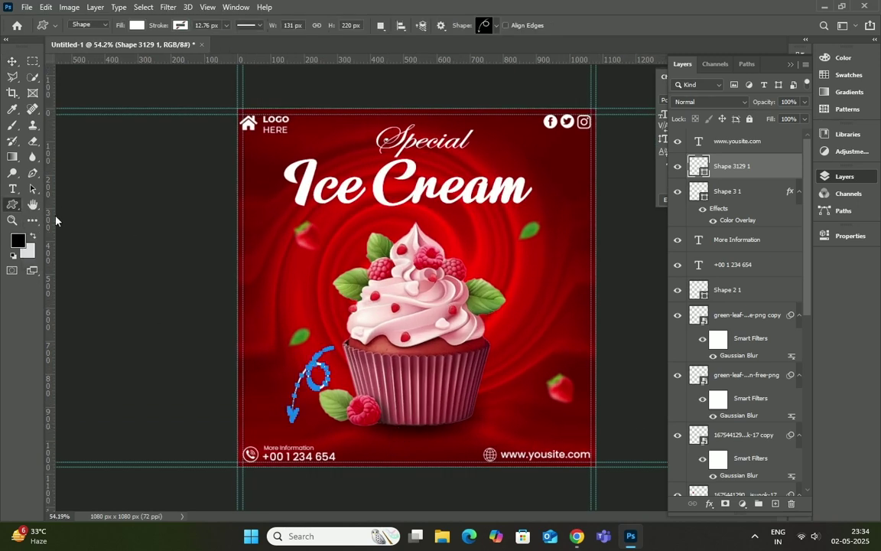
right_click(13, 204)
click(67, 204)
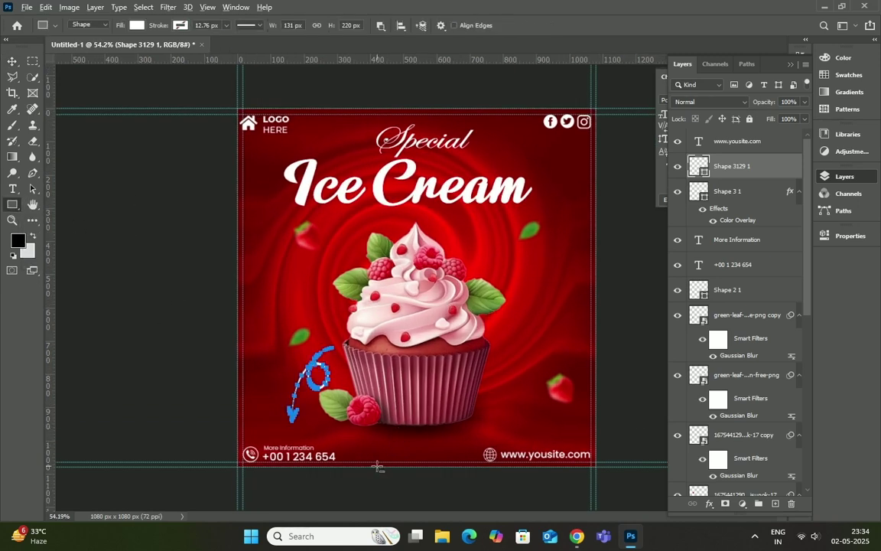
scroll(377, 466, up, 2)
scroll(377, 429, up, 2)
scroll(373, 367, up, 2)
scroll(367, 370, up, 1)
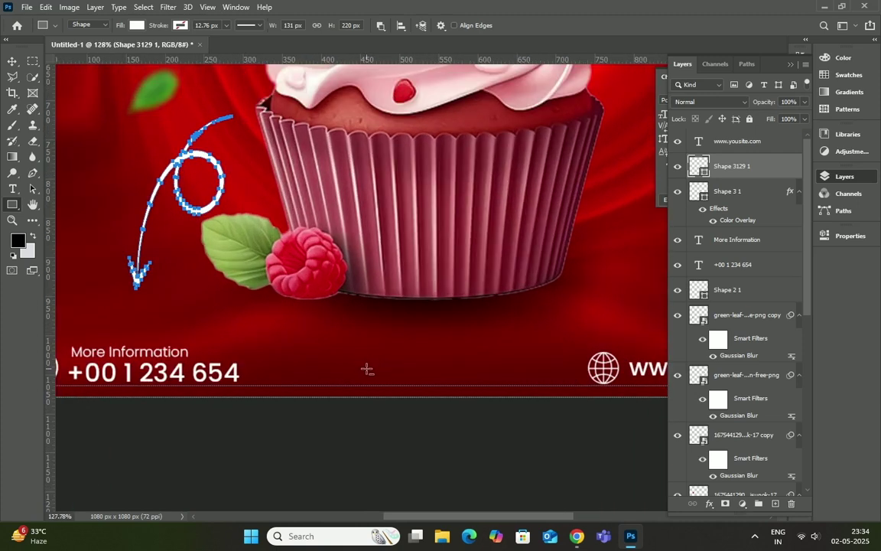
mouse_move(334, 361)
mouse_down()
mouse_move(498, 386)
mouse_move(479, 386)
mouse_up()
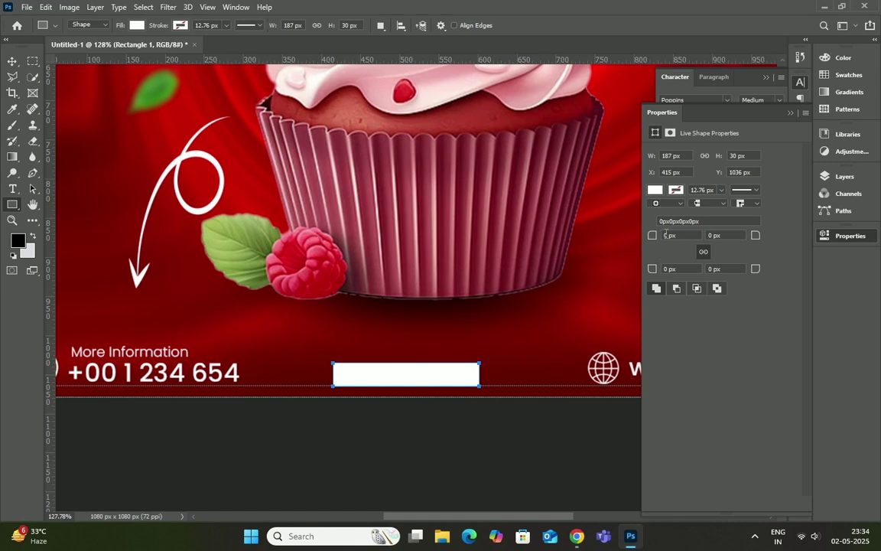
text(15)
key(Return)
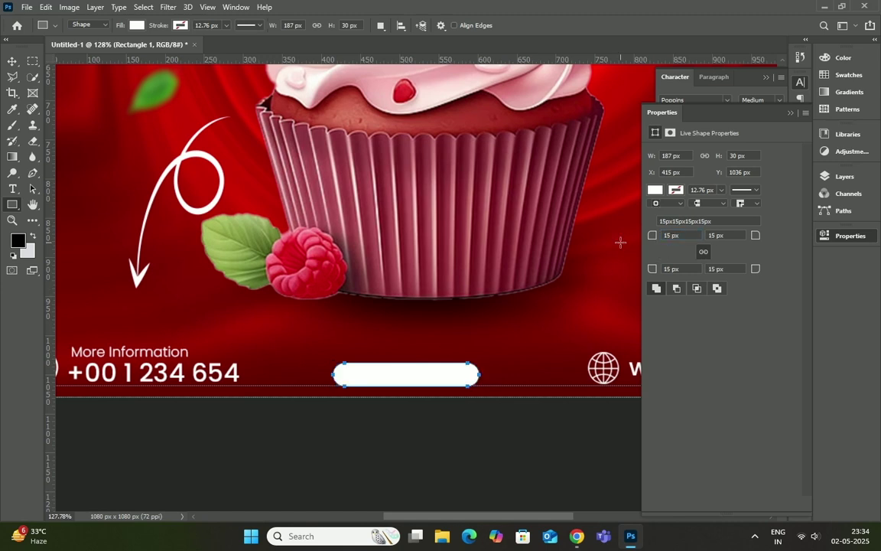
Add the text 'ORDER NOW', correcting the typo before committing
key(t)
text(ORDER)
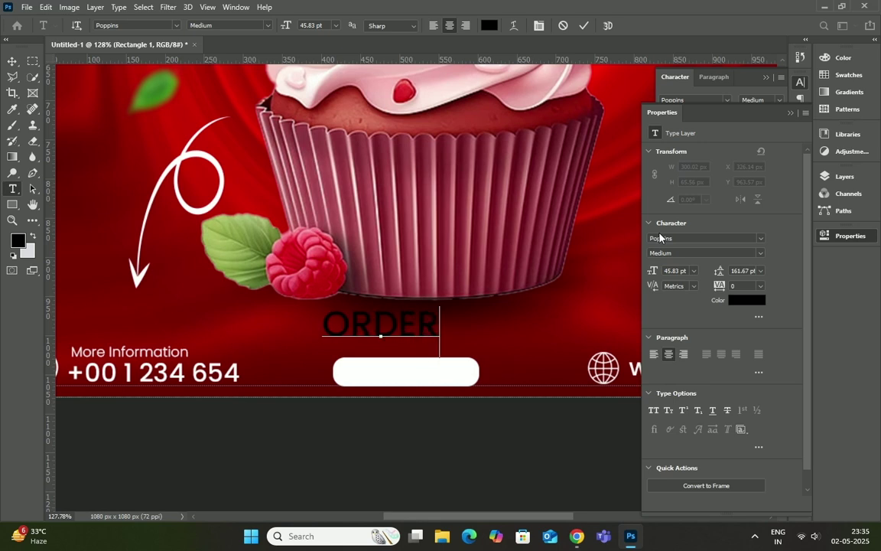
text( NOE)
key(BackSpace)
text(W)
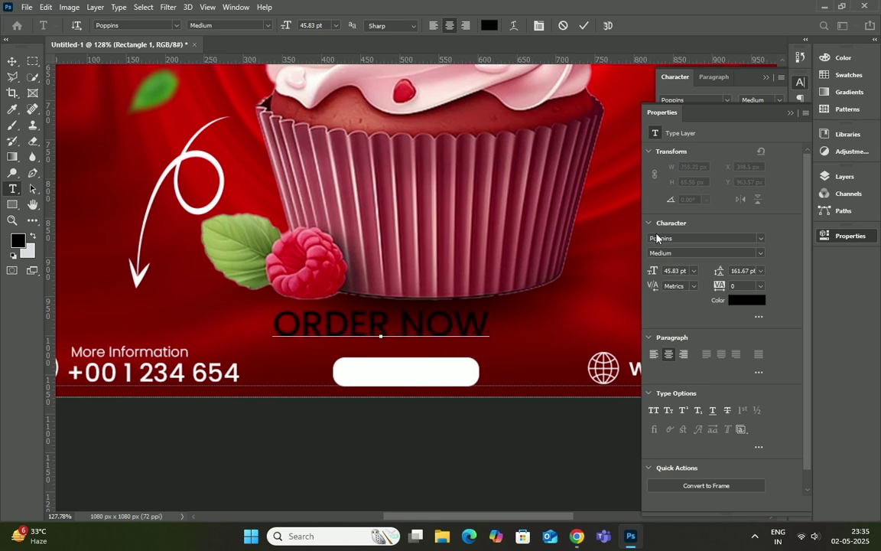
click(584, 25)
Scale ORDER NOW to about 51% and centre it on the white button
click(12, 62)
key(ctrl+t)
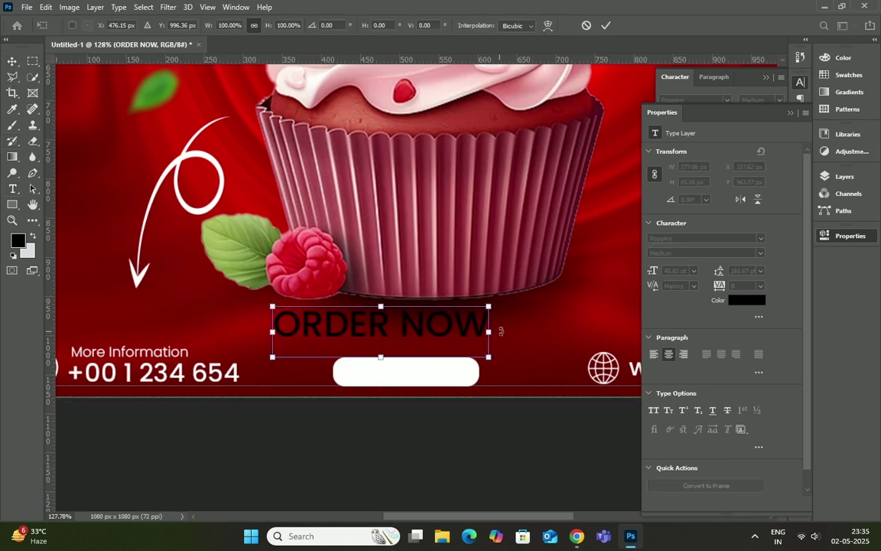
mouse_move(490, 359)
mouse_down()
mouse_move(399, 337)
mouse_move(416, 378)
mouse_up()
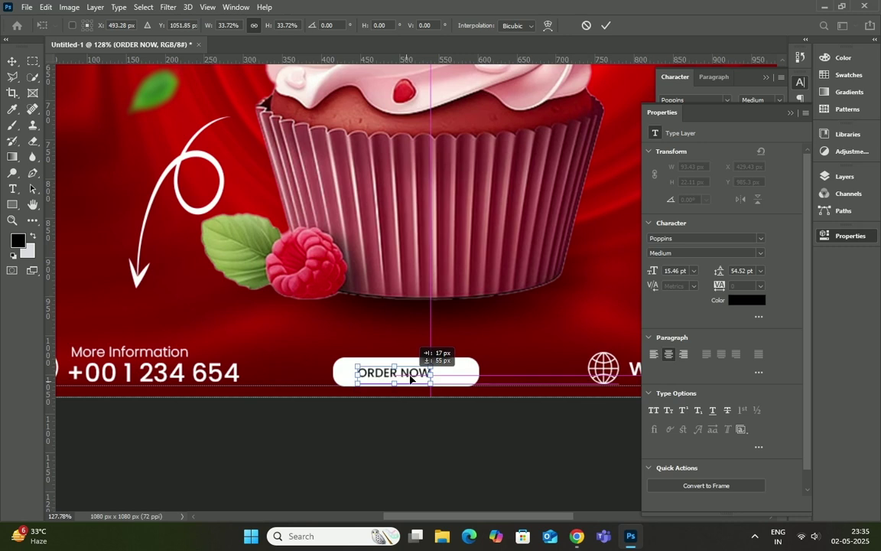
scroll(428, 378, up, 4)
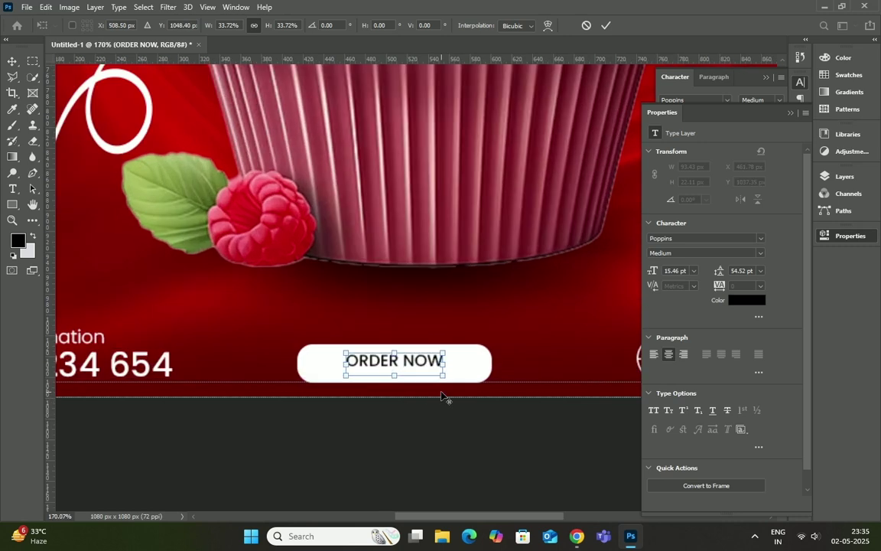
drag(444, 372, 476, 380)
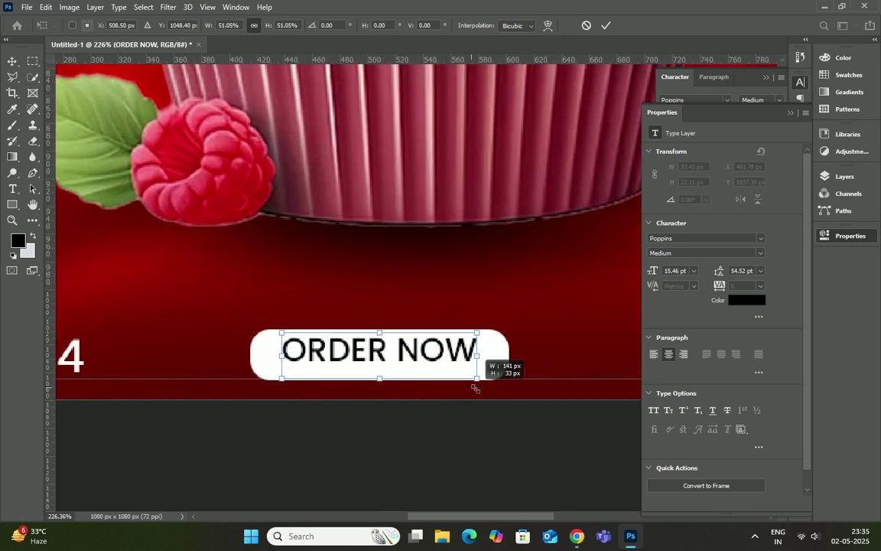
key(Down)
key(Down)
key(Down)
key(Down)
key(Left)
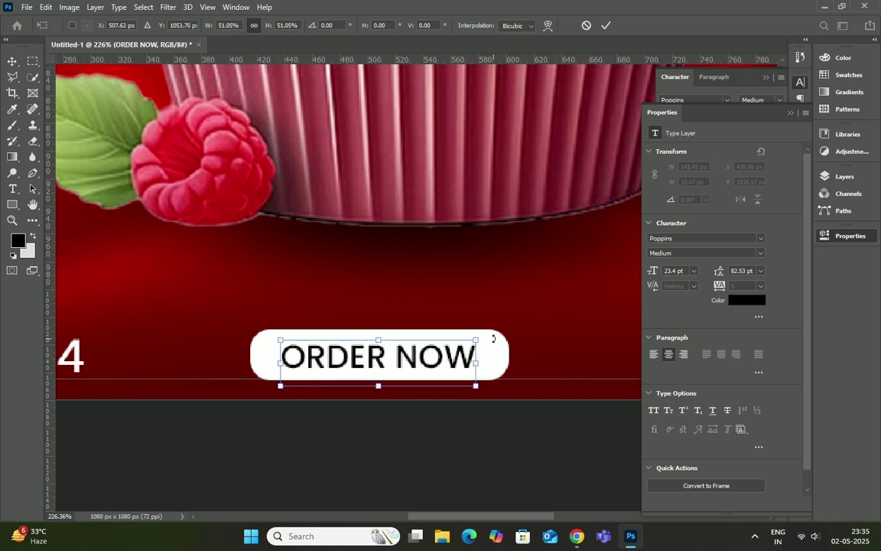
key(Up)
key(Left)
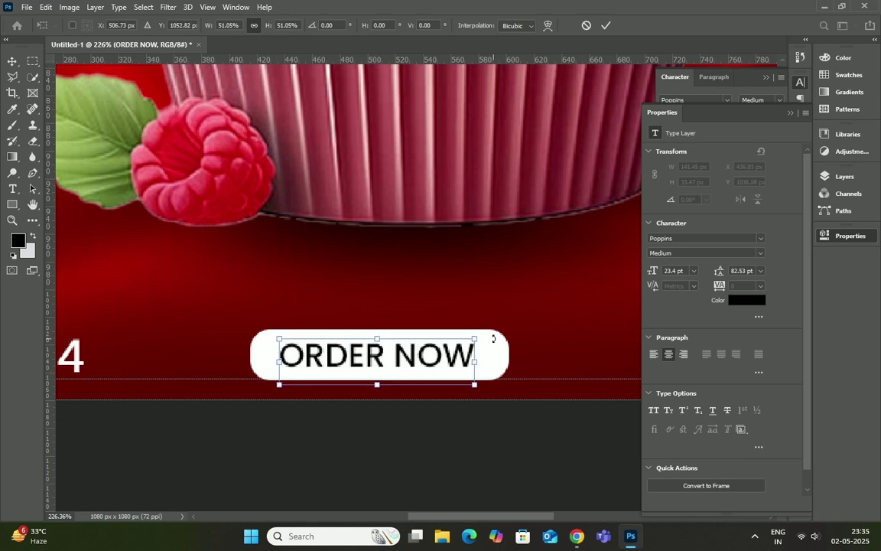
key(Down)
key(Down)
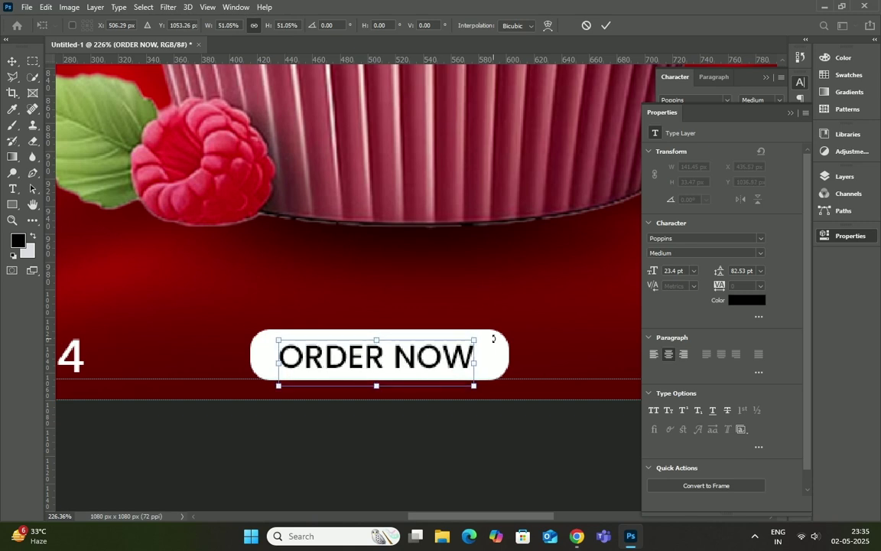
key(Up)
click(606, 25)
scroll(464, 350, down, 2)
Select the dotted-grid shape in the Custom Shape tool library
scroll(465, 350, down, 2)
scroll(499, 366, down, 2)
scroll(499, 378, down, 1)
scroll(367, 423, down, 1)
scroll(407, 425, up, 2)
scroll(407, 420, up, 1)
scroll(403, 466, up, 1)
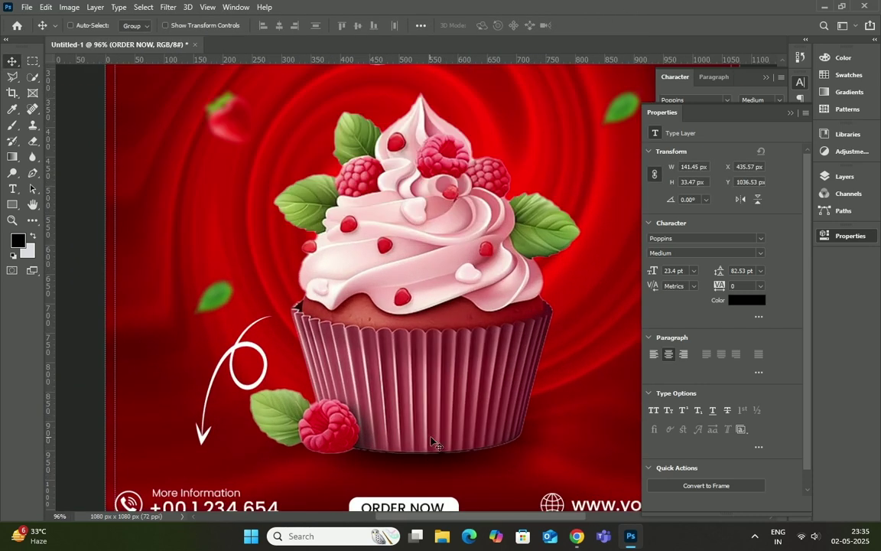
scroll(408, 345, up, 2)
scroll(388, 371, up, 2)
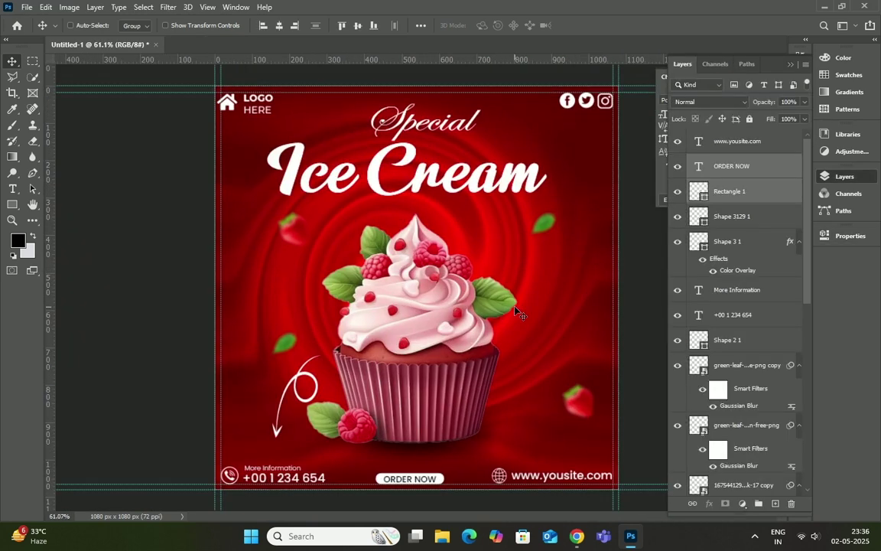
right_click(13, 205)
click(62, 240)
click(496, 25)
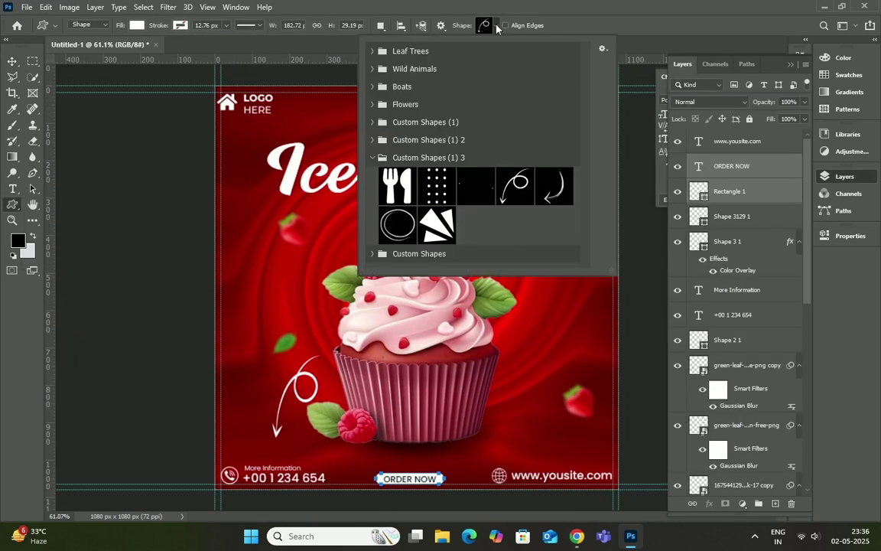
click(441, 191)
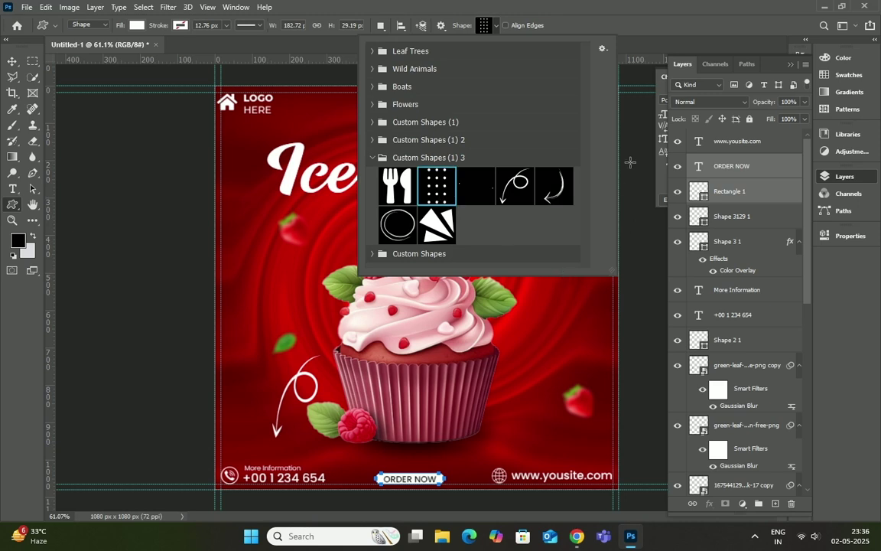
click(611, 32)
Draw a dot grid right of the cupcake and duplicate it to the upper left
drag(556, 253, 575, 295)
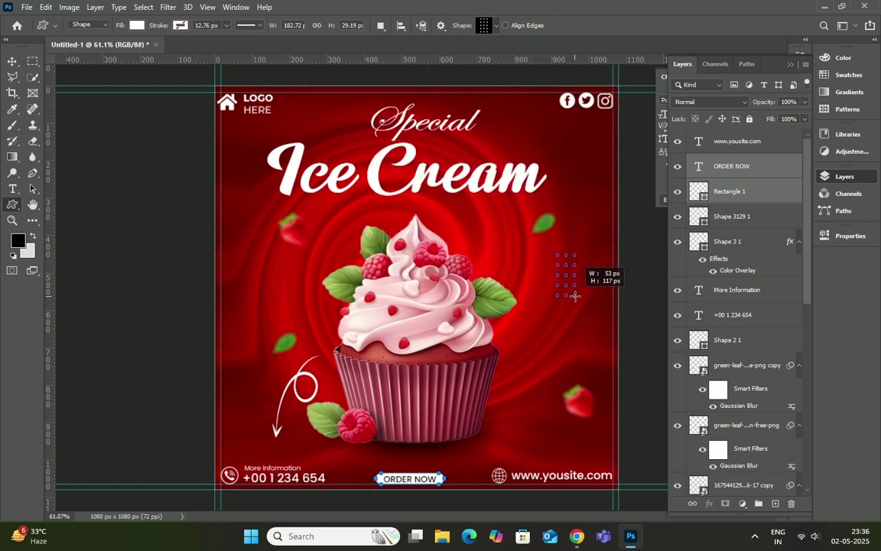
drag(575, 295, 577, 293)
click(11, 62)
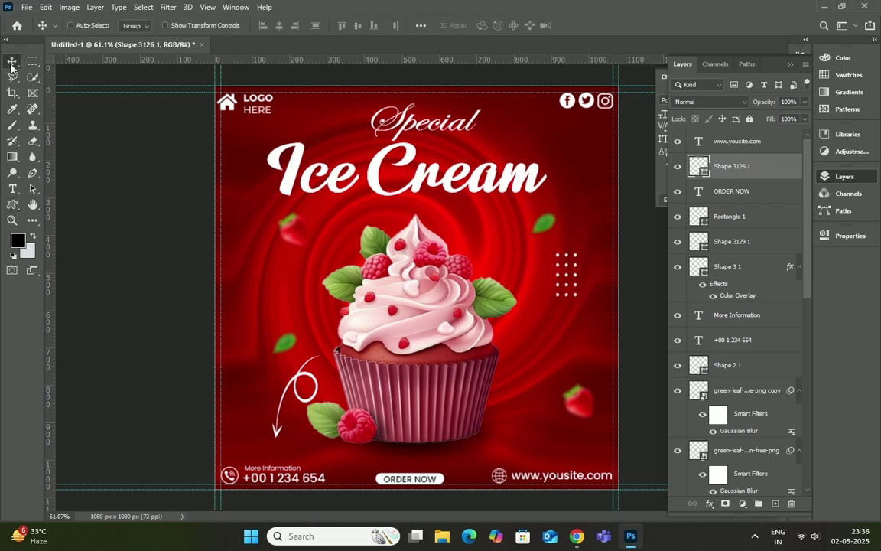
drag(567, 279, 248, 232)
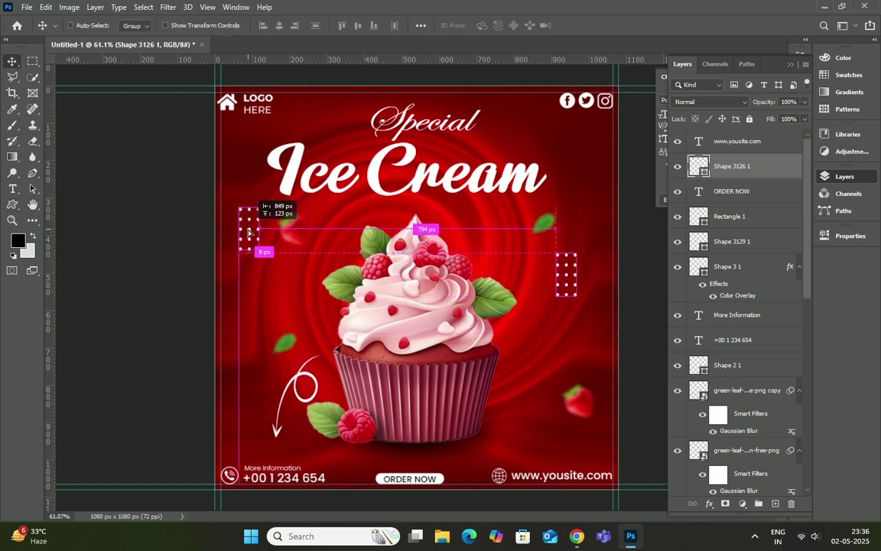
drag(248, 232, 249, 231)
drag(570, 292, 563, 279)
Nudge the right-hand dot grid down and the upper-left copy right and down
click(741, 195)
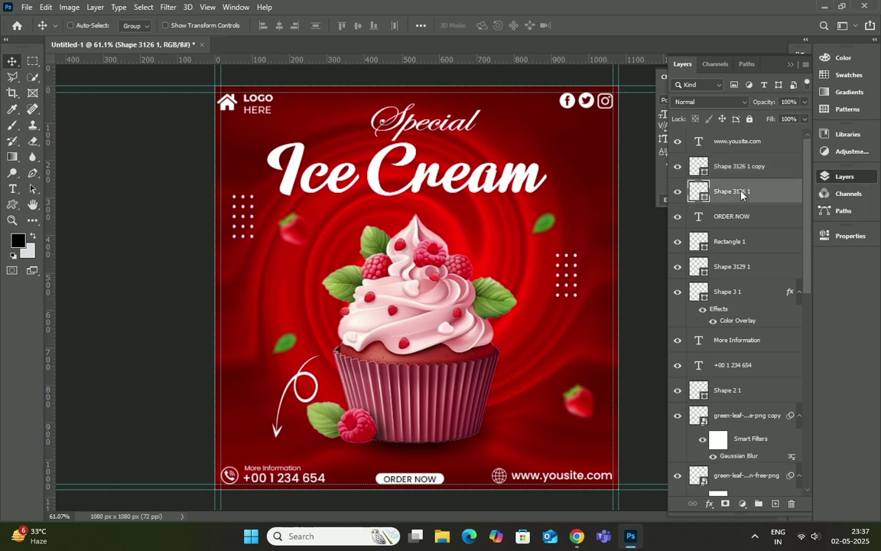
key(shift+Down)
key(shift+Down)
key(shift+Down)
key(shift+Down)
key(shift+Down)
key(shift+Down)
key(shift+Down)
key(shift+Down)
key(shift+Down)
click(757, 167)
key(shift+Right)
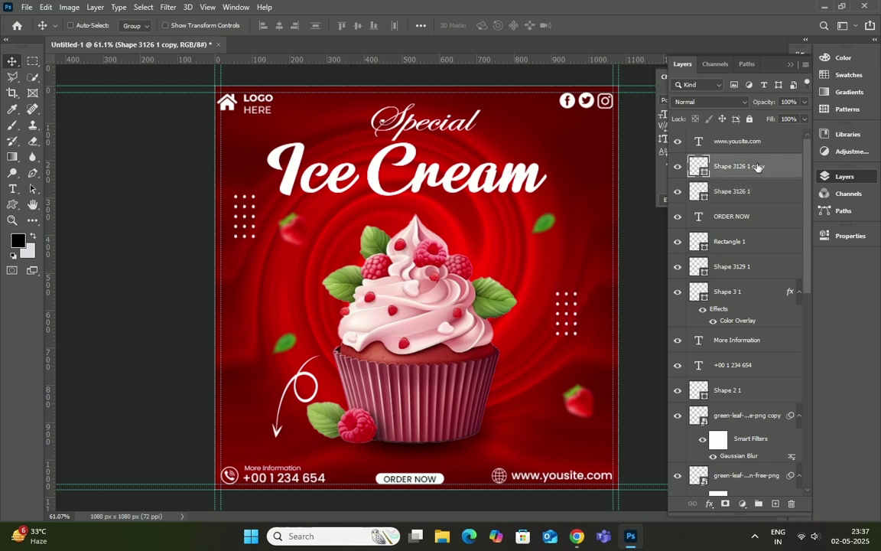
key(Right)
key(Right)
key(Right)
key(Down)
key(Down)
key(Down)
scroll(330, 420, down, 1)
scroll(330, 419, down, 2)
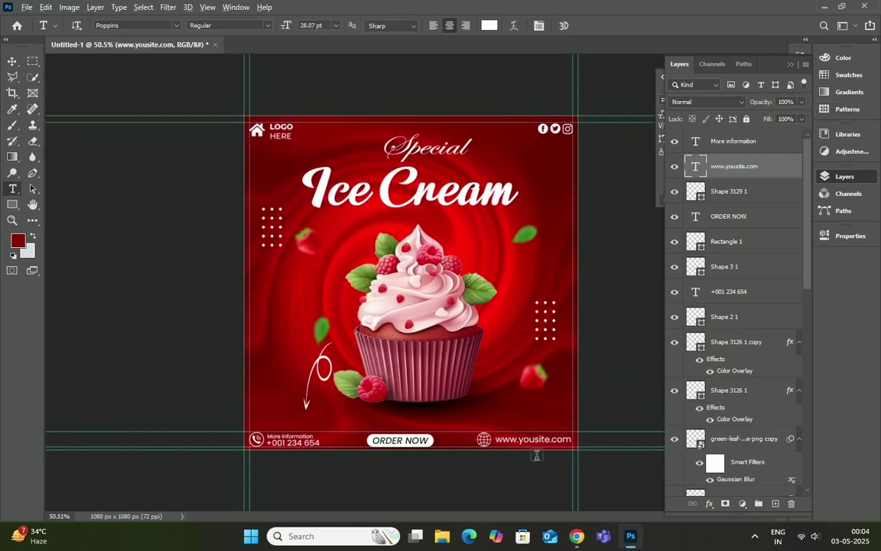
scroll(486, 407, up, 2)
click(585, 492)
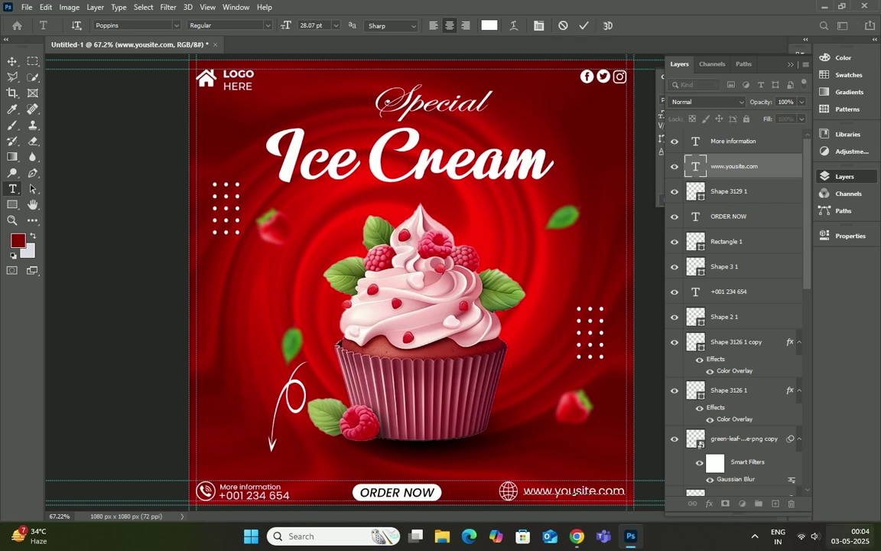
text(r)
key(BackSpace)
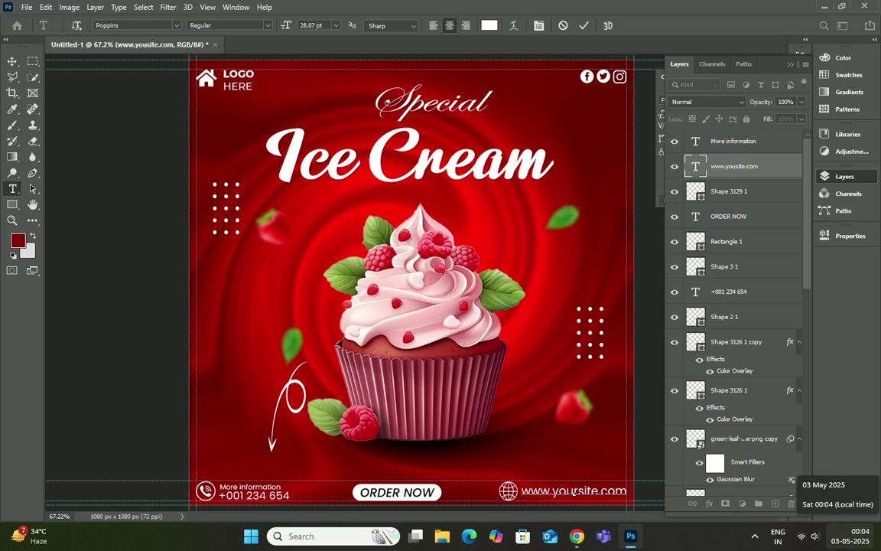
text(r)
Add a new Lorem Ipsum placeholder text layer beside the poster
key(ctrl+minus)
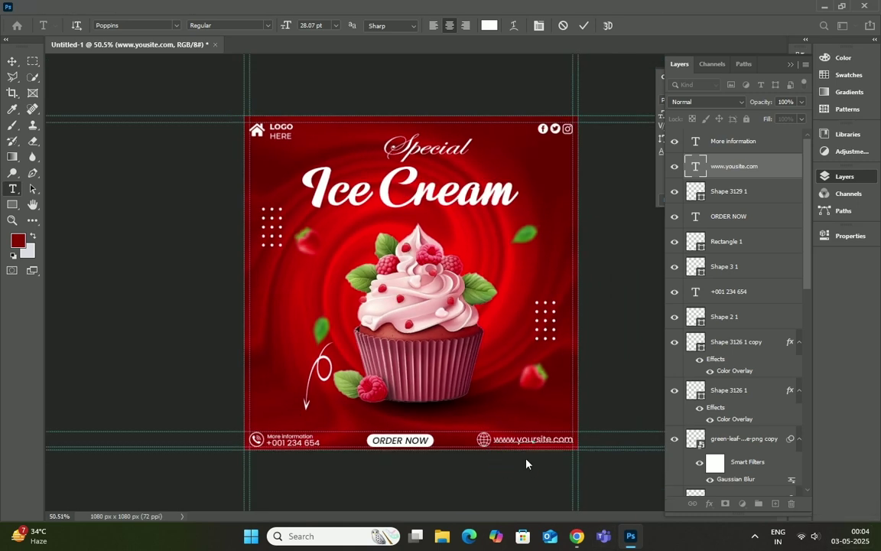
click(594, 250)
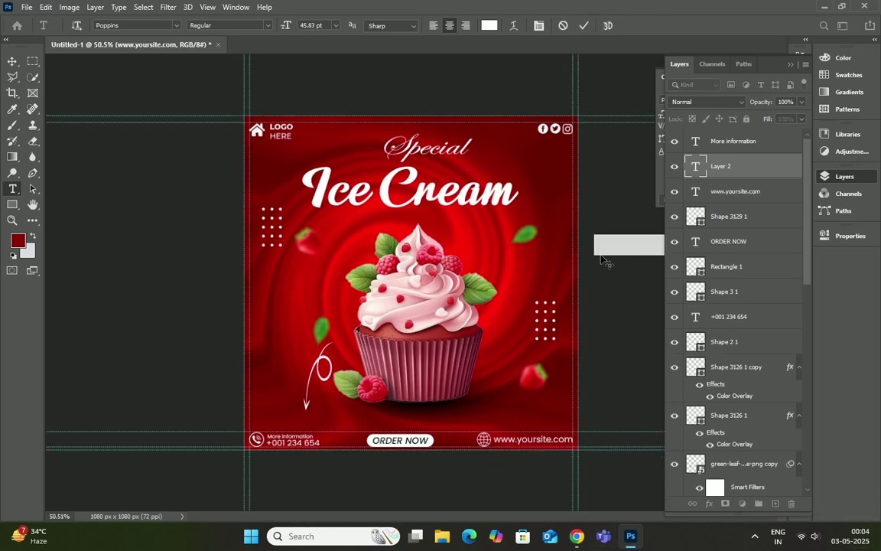
click(583, 26)
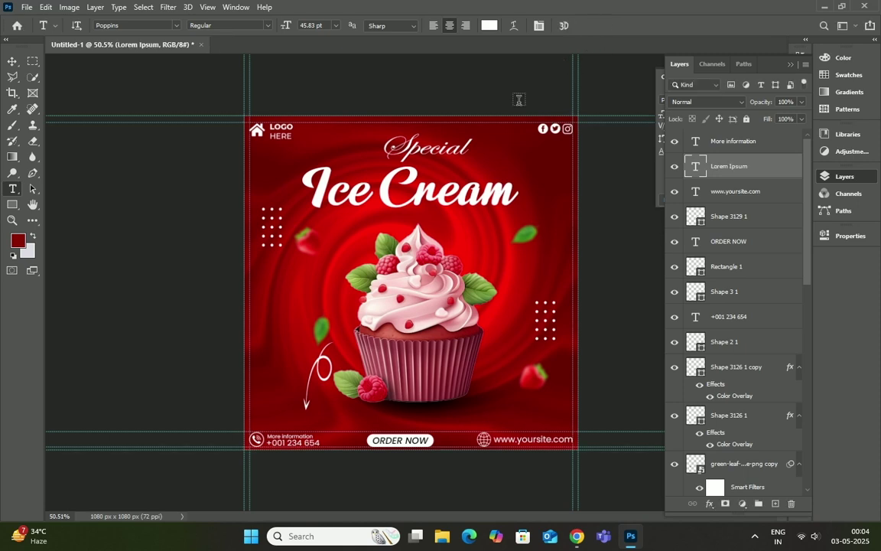